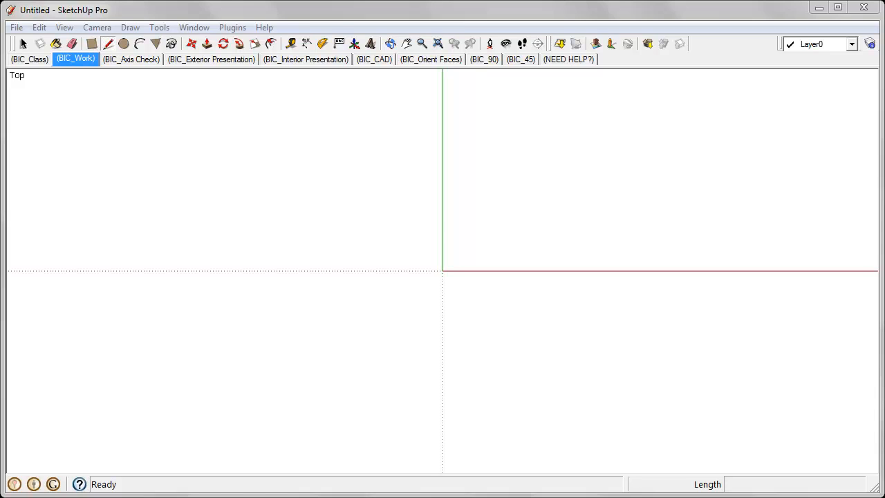
Step: Start adding a geographic location to the model and search the map for "38th and steele, denver"
click(560, 44)
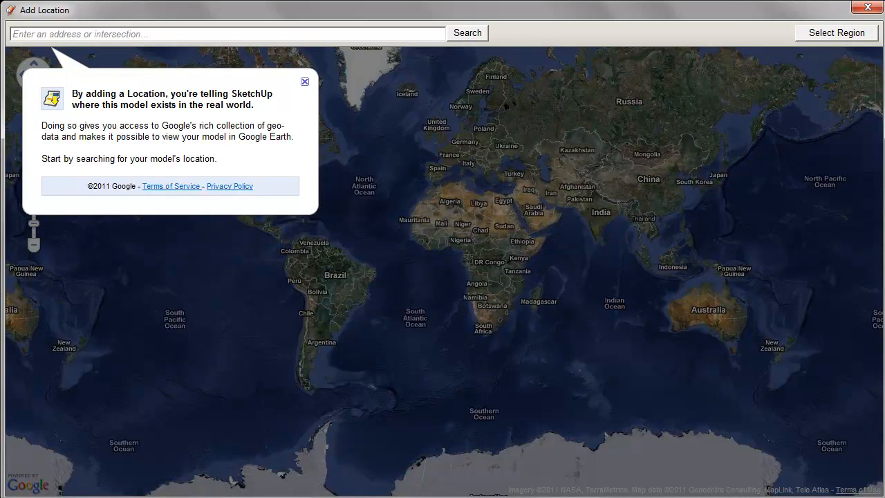
click(290, 36)
text(38th and steele, denver)
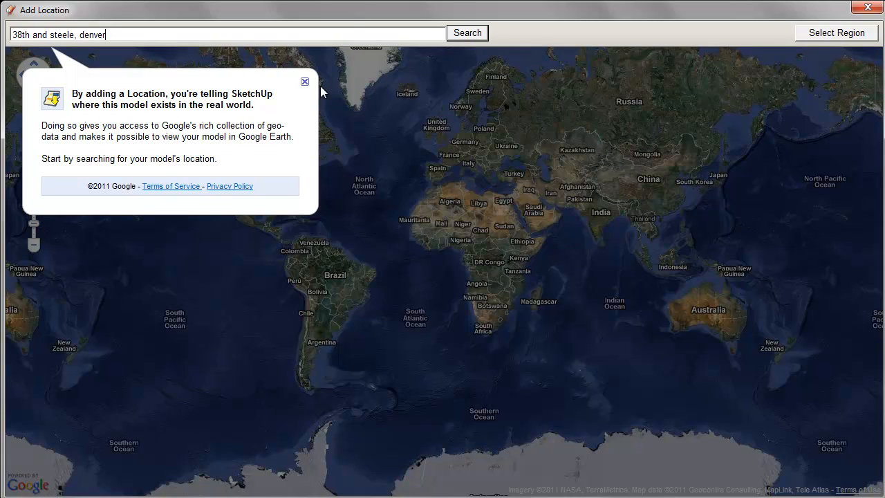
click(321, 91)
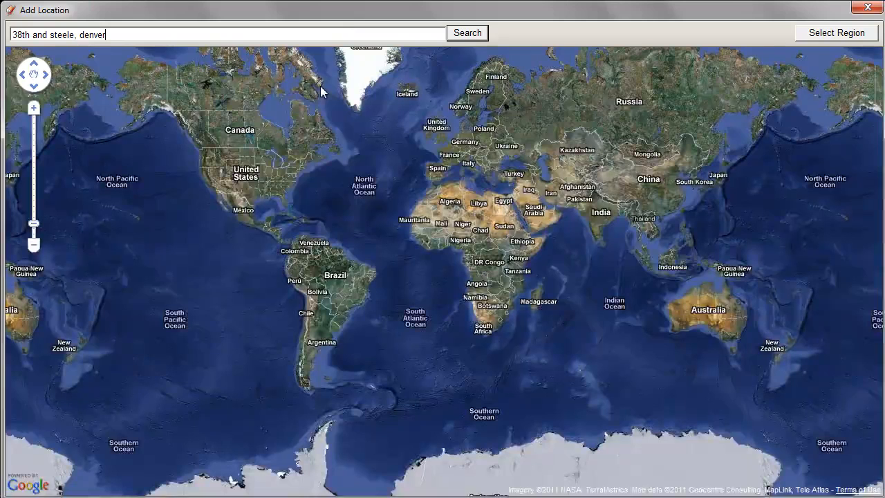
key(Return)
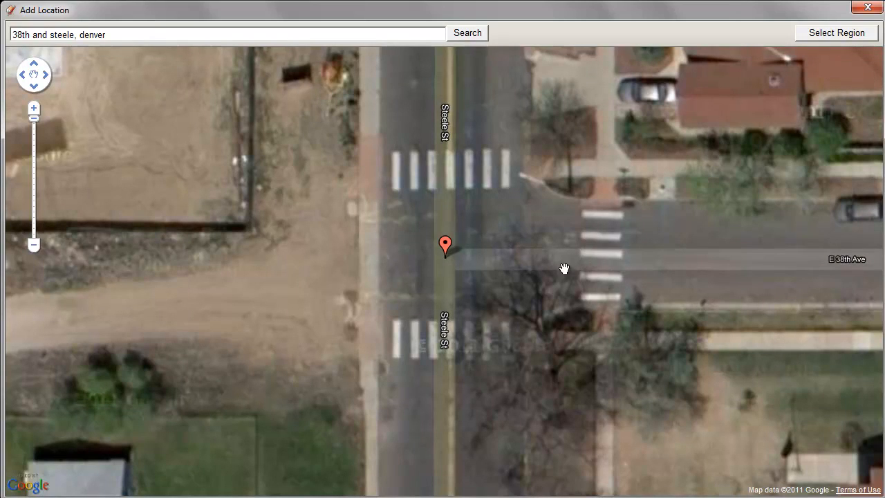
Step: Frame the satellite map on the vacant lot with the dirt road just west of the marked intersection
scroll(404, 320, down, 1)
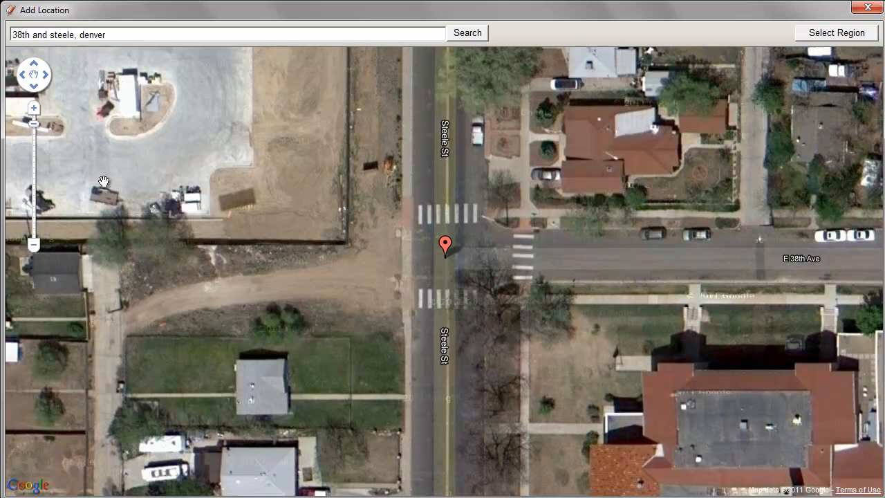
mouse_move(187, 150)
mouse_down()
mouse_move(252, 181)
mouse_move(417, 219)
mouse_up()
drag(501, 372, 403, 325)
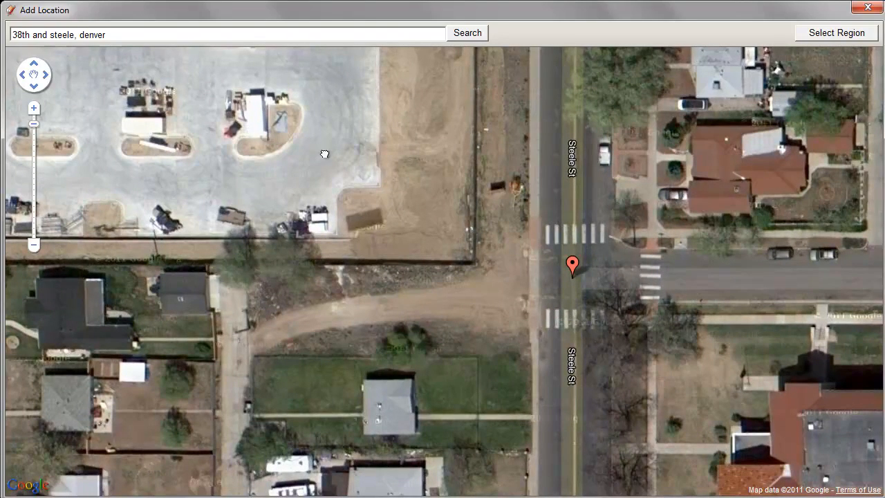
drag(331, 154, 434, 396)
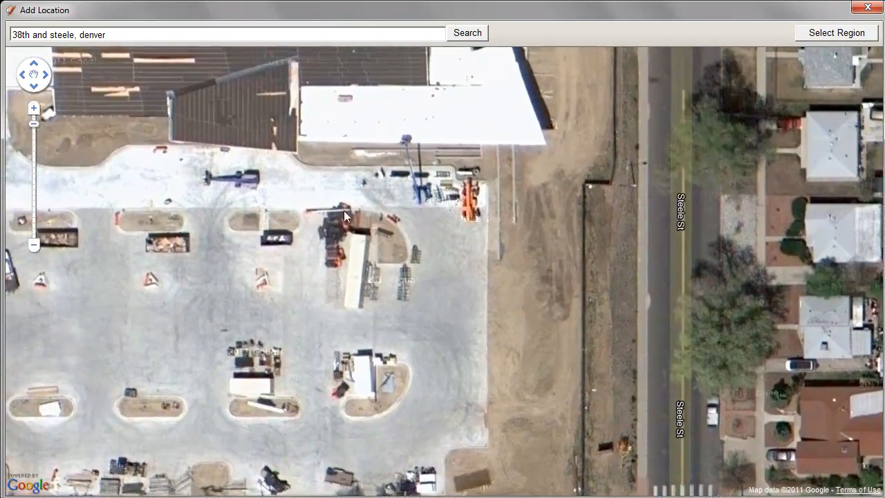
mouse_move(344, 210)
mouse_down()
mouse_move(356, 303)
mouse_move(312, 82)
mouse_up()
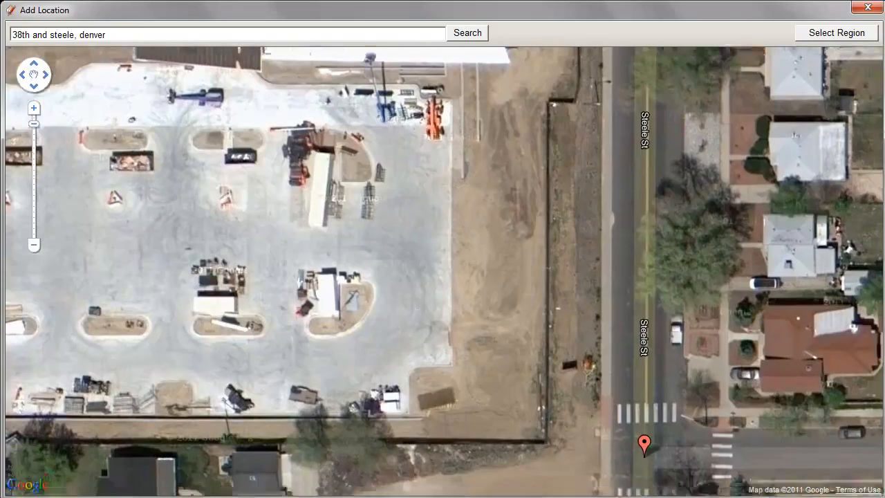
drag(387, 290, 300, 148)
drag(556, 395, 432, 257)
mouse_move(490, 335)
mouse_down()
mouse_move(428, 262)
mouse_move(497, 286)
mouse_move(589, 357)
mouse_up()
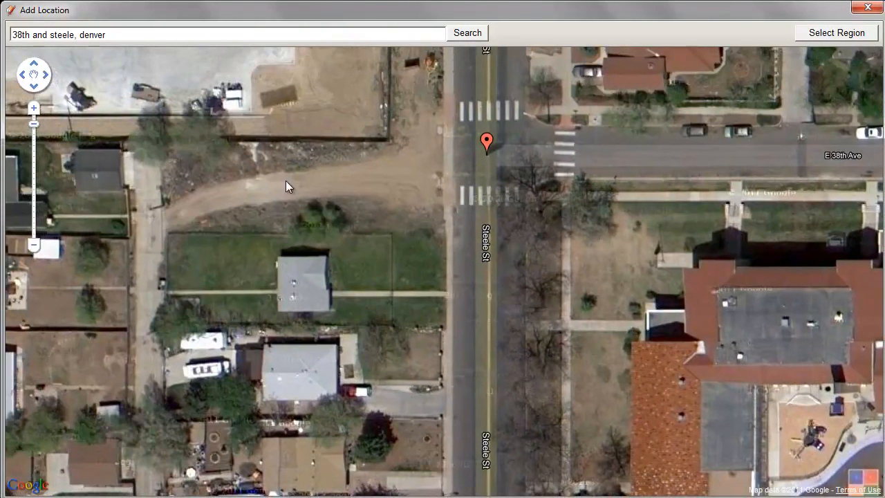
drag(288, 184, 304, 198)
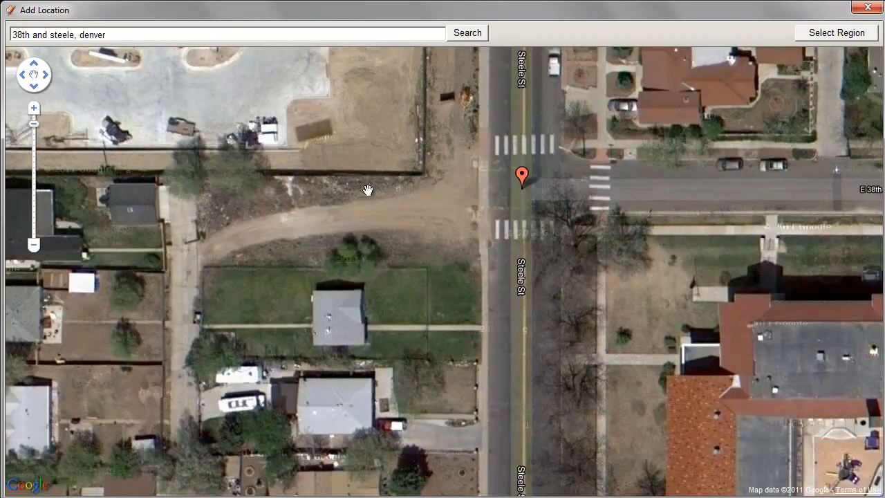
Step: Crop the capture region to the vacant lot, the neighbouring house and the adjacent stretch of Steele St, and import it into the model
click(835, 34)
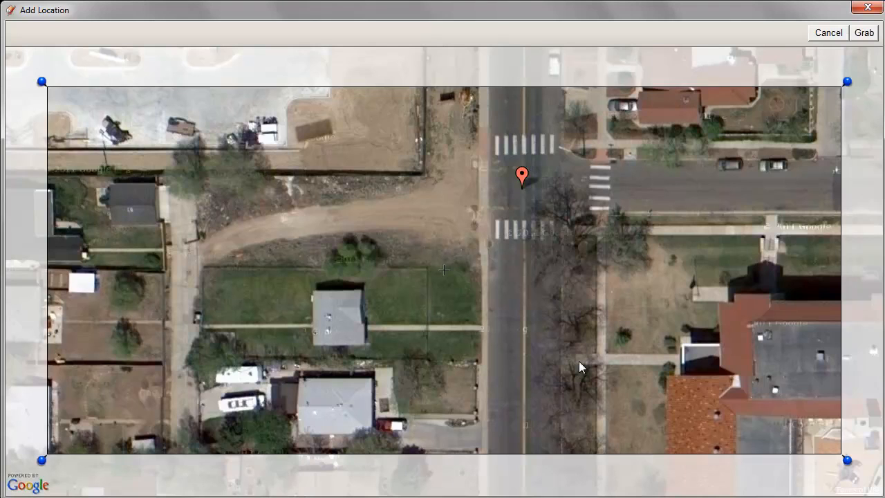
drag(849, 462, 612, 358)
drag(41, 83, 93, 68)
mouse_move(611, 358)
mouse_down()
mouse_move(602, 366)
mouse_move(616, 368)
mouse_up()
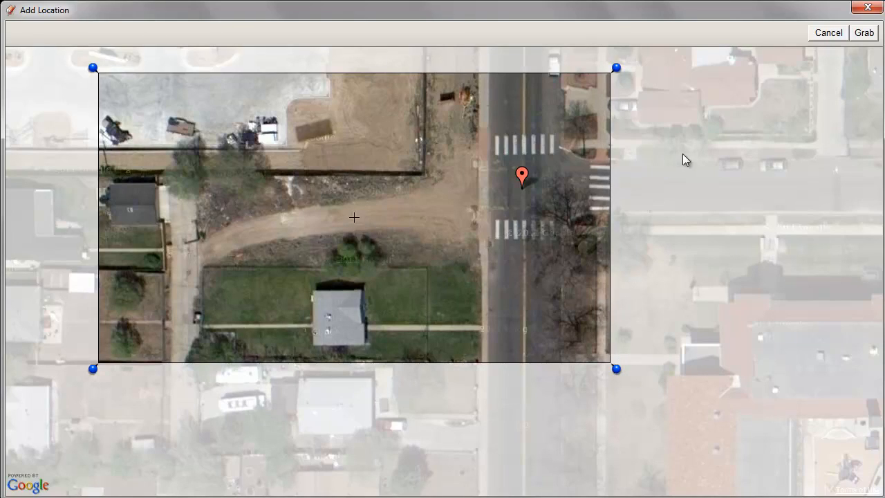
click(864, 32)
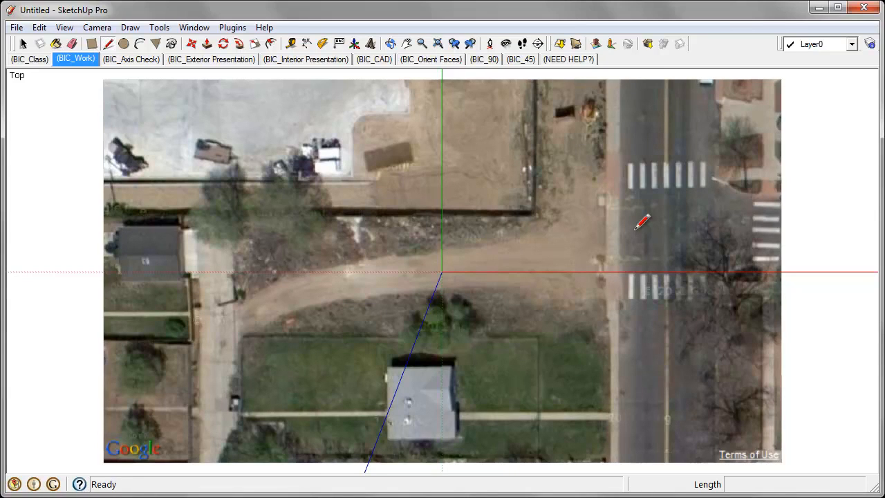
Step: Measure the width of the vacant lot from the lawn's fence corner across to the corner of the opposite wall
middle_drag(642, 360, 293, 208)
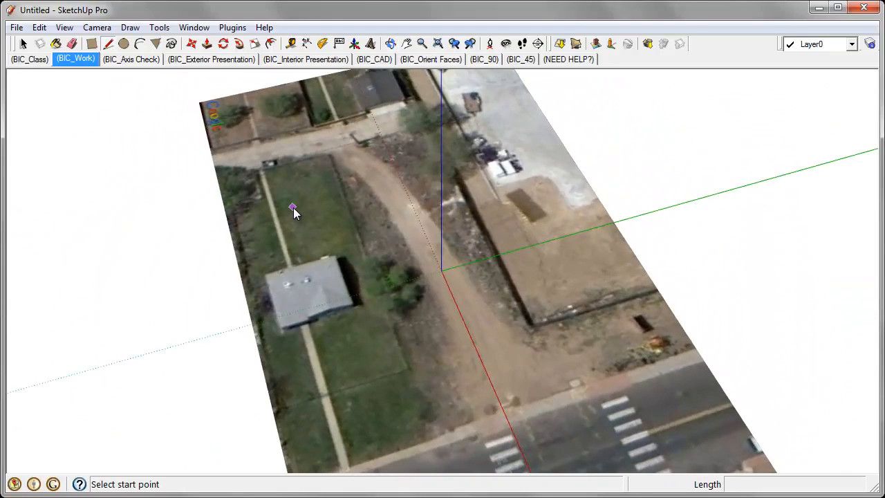
click(291, 44)
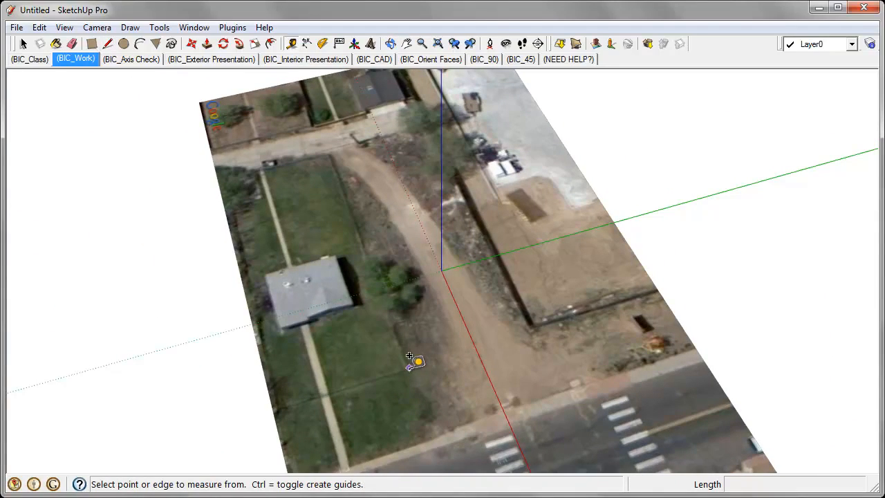
click(409, 367)
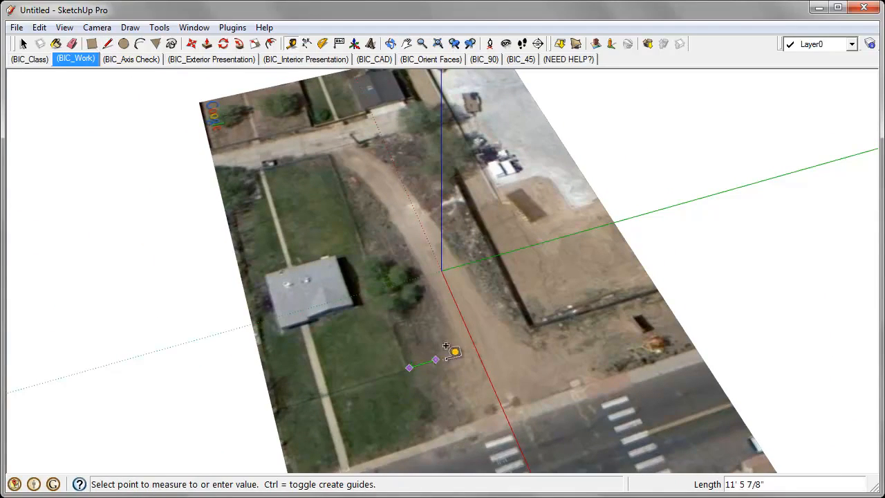
click(528, 311)
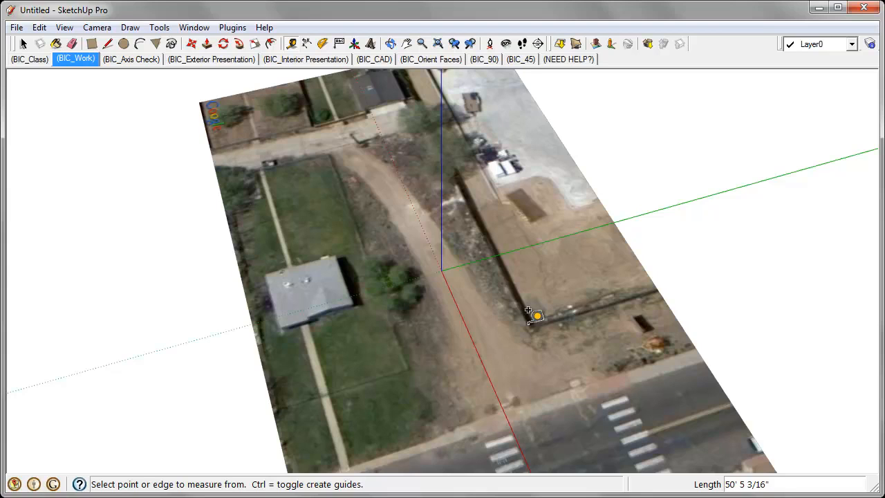
Step: Toggle the imported site from the flat aerial image to 3D terrain and leave the terrain shown
middle_drag(616, 305, 445, 184)
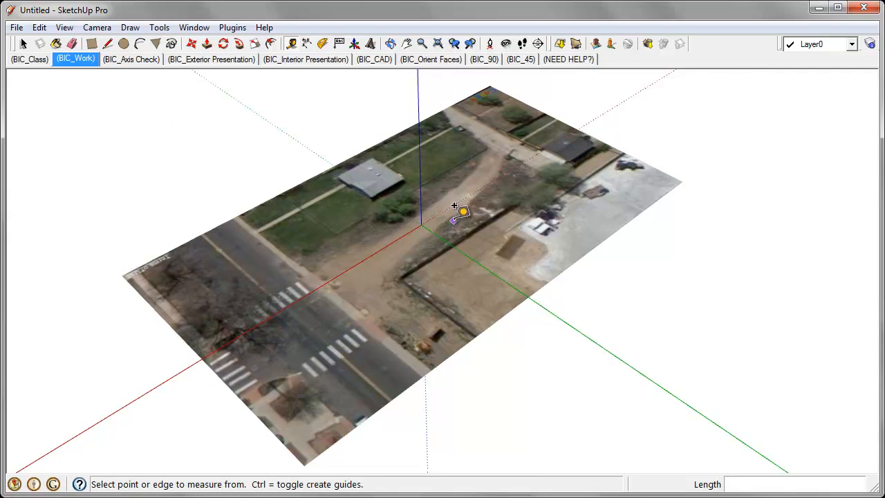
click(577, 44)
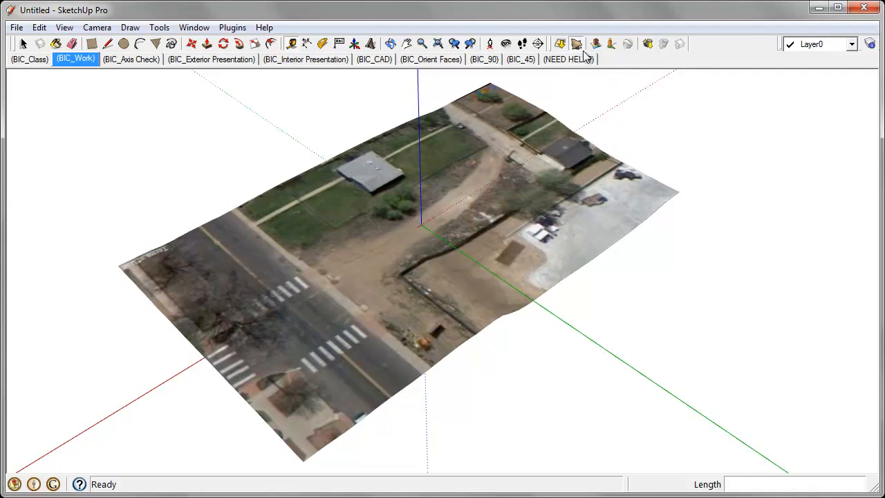
middle_drag(443, 285, 554, 183)
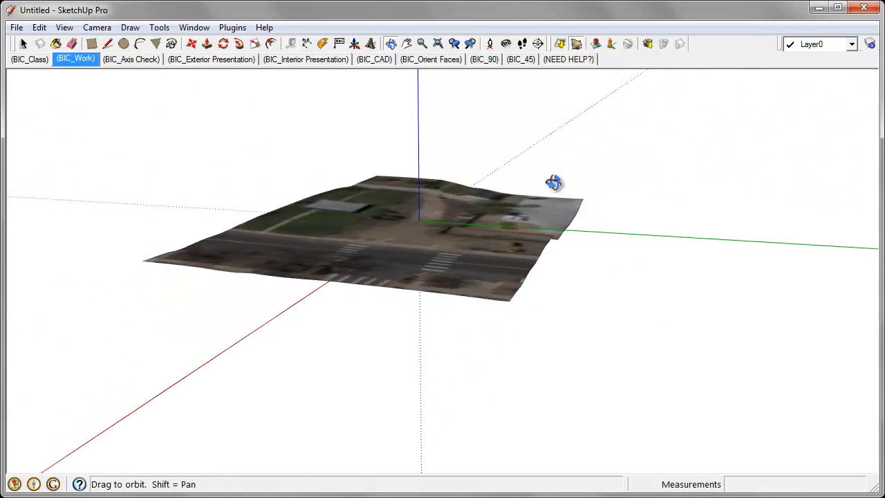
click(577, 44)
click(576, 44)
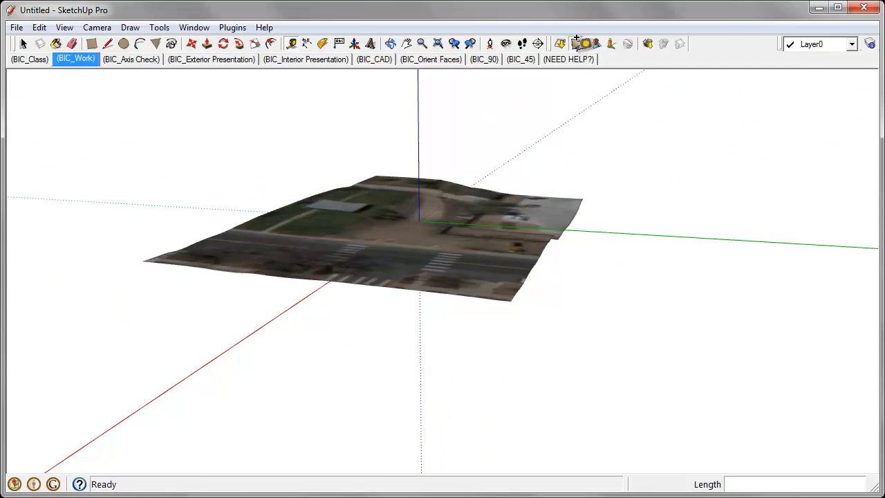
Step: Examine the slopes of the 3D terrain across the lot, street and parking area from low and high angles
middle_drag(504, 259, 348, 359)
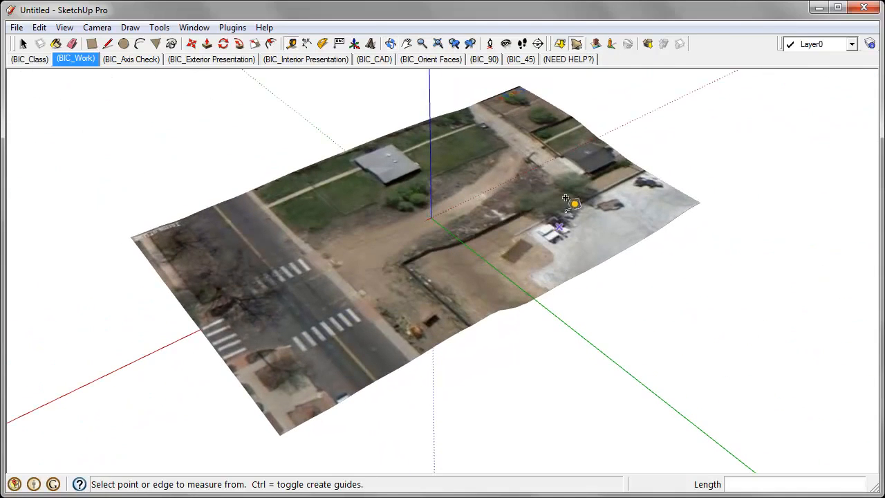
middle_drag(300, 279, 540, 182)
scroll(377, 221, up, 3)
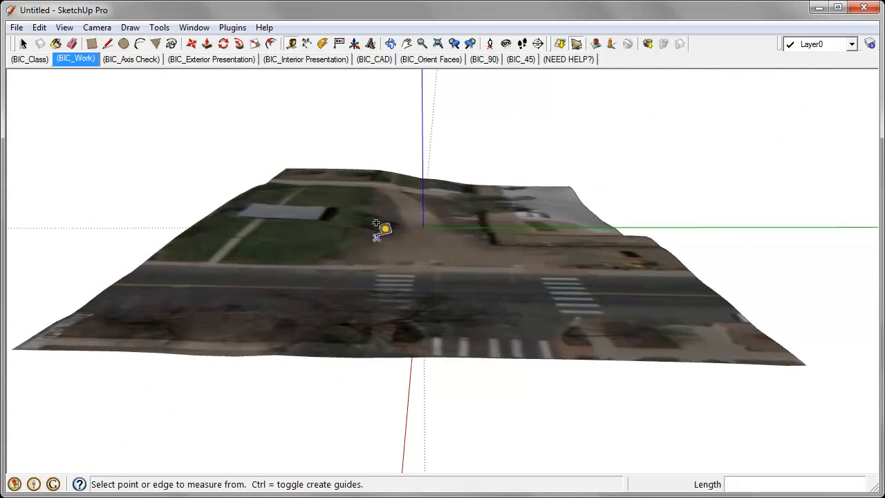
middle_drag(377, 222, 399, 201)
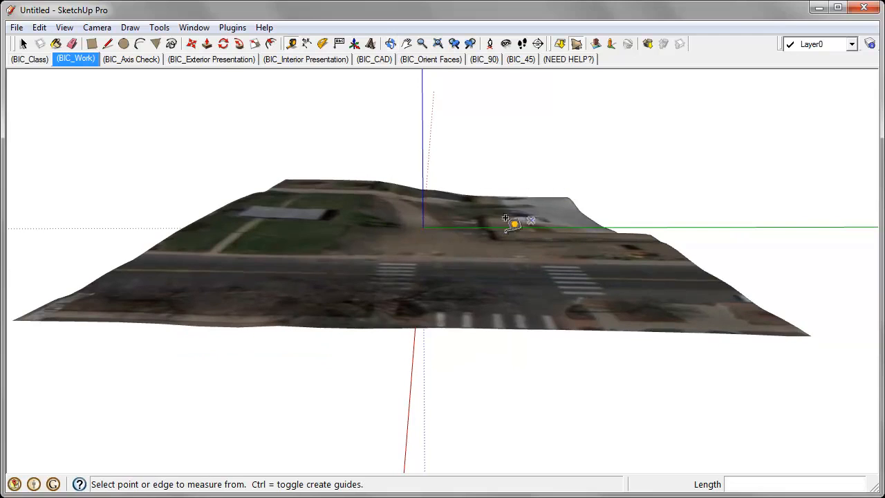
mouse_move(512, 223)
middle_down()
mouse_move(383, 263)
mouse_move(344, 294)
mouse_move(367, 317)
mouse_move(431, 256)
mouse_move(504, 233)
middle_up()
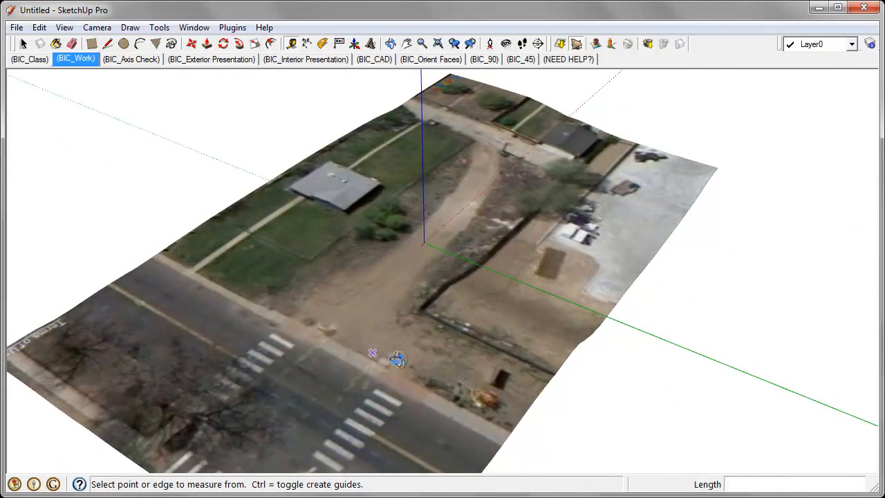
middle_drag(395, 355, 623, 211)
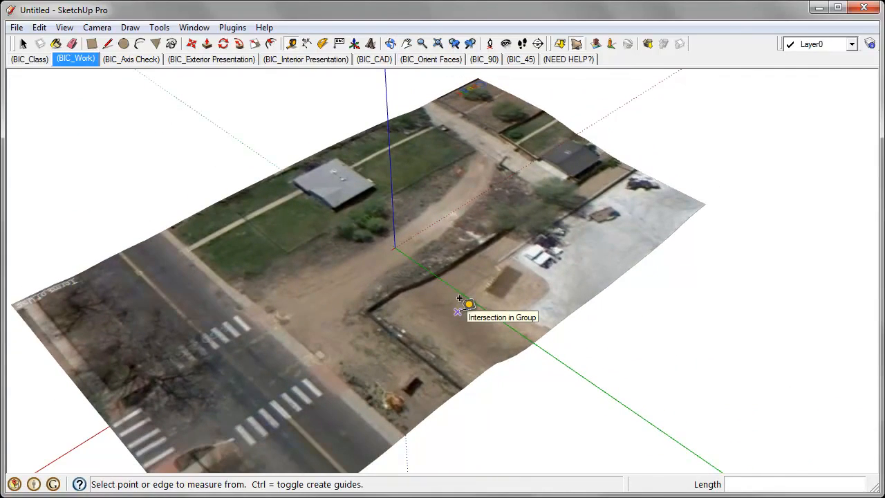
middle_drag(460, 299, 397, 318)
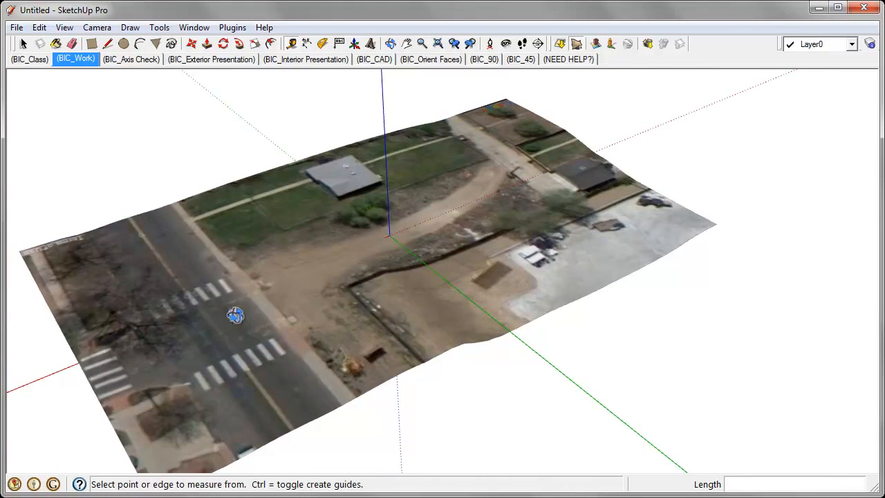
middle_drag(234, 312, 491, 294)
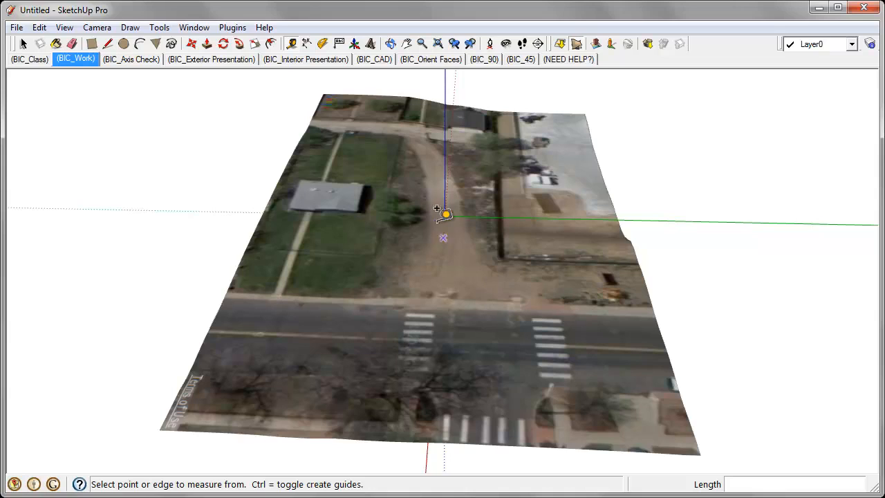
middle_drag(448, 211, 443, 182)
Step: Compare the flat aerial image with the 3D terrain, ending with the terrain shown
click(576, 44)
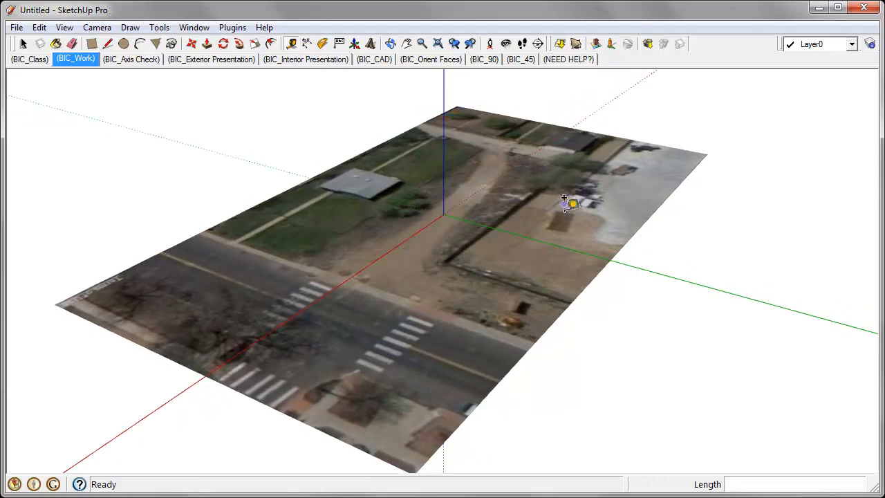
mouse_move(435, 289)
middle_down()
mouse_move(533, 233)
mouse_move(570, 188)
mouse_move(458, 300)
mouse_move(421, 276)
middle_up()
middle_drag(374, 246, 493, 221)
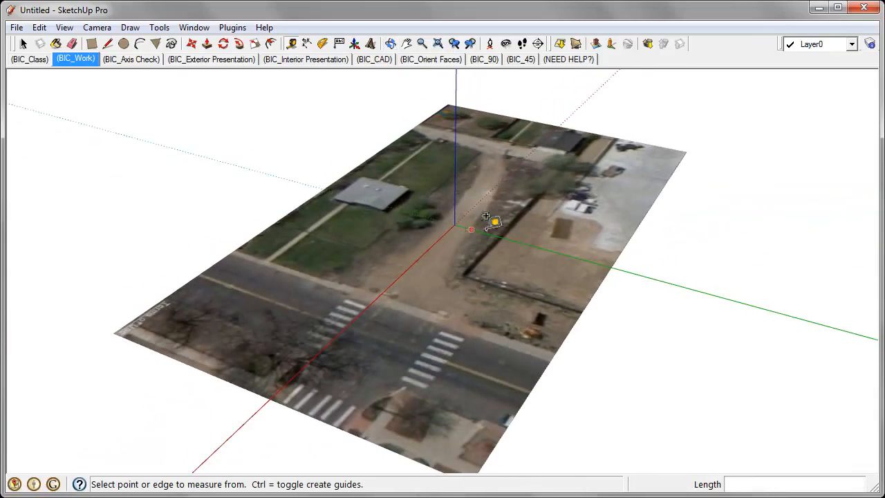
click(576, 45)
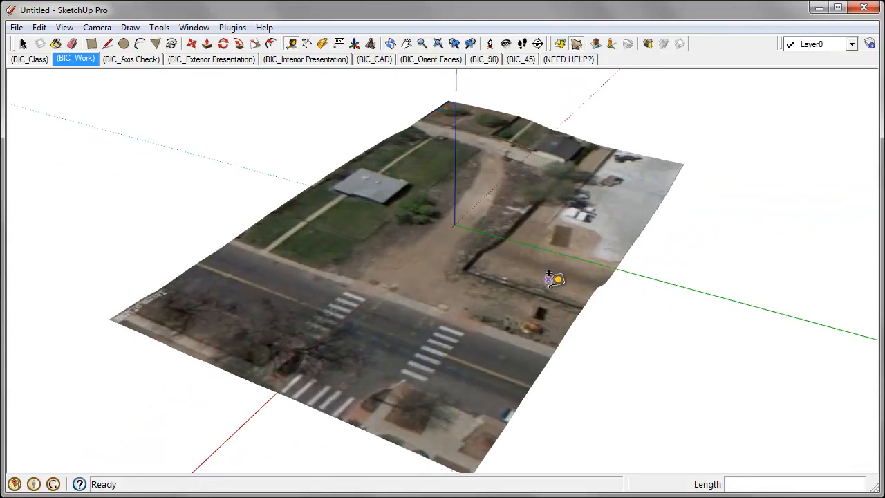
middle_drag(555, 277, 529, 270)
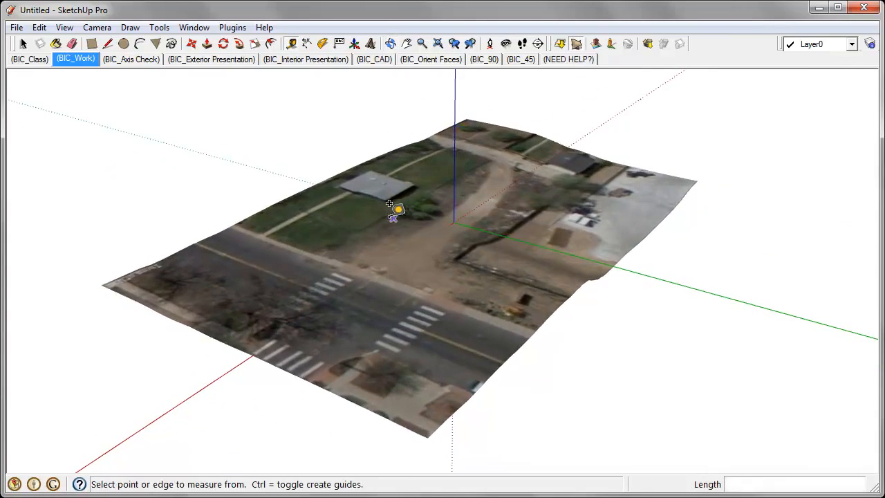
Step: Search the online component library for "SU101" and insert the SU101_Bike Shop - Site component on the lot
click(193, 28)
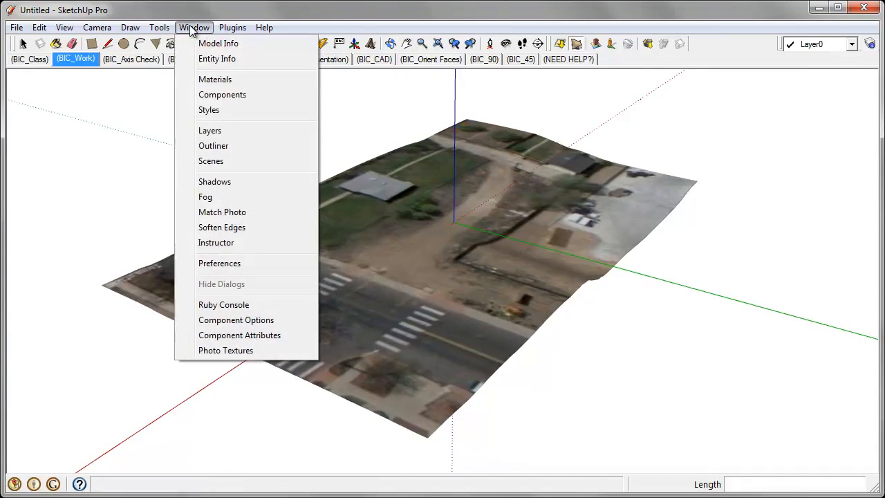
click(222, 97)
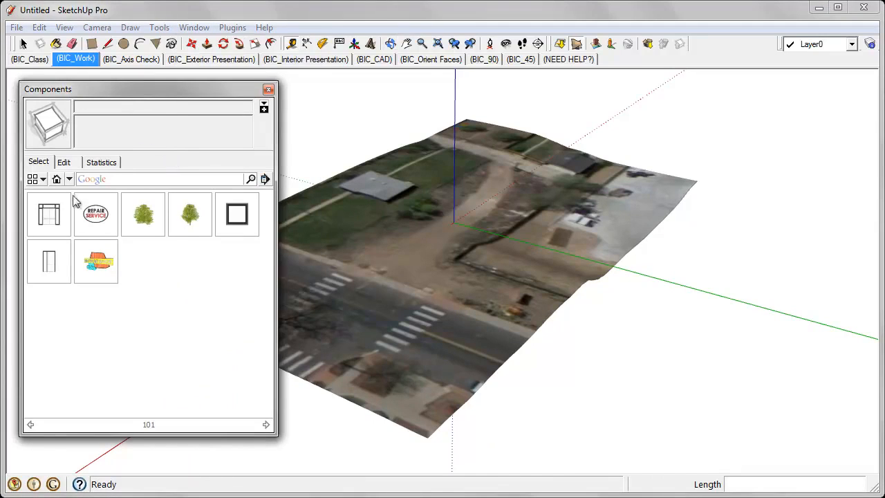
middle_drag(587, 225, 590, 196)
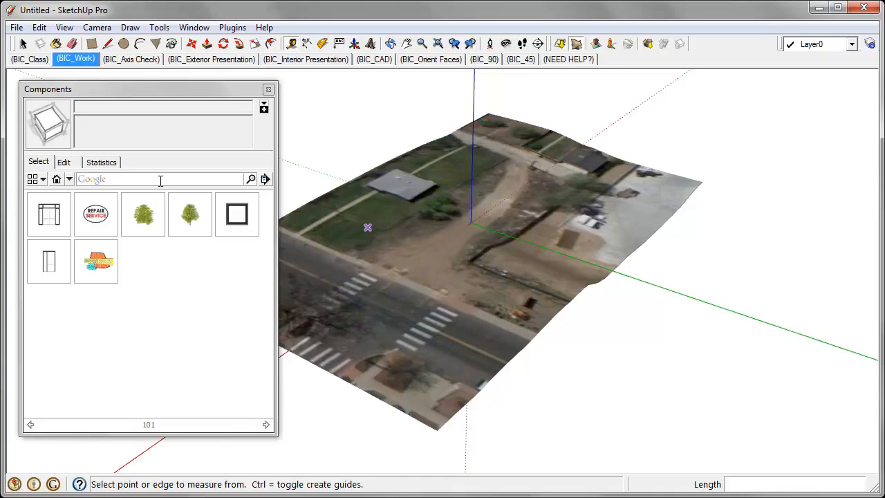
click(160, 180)
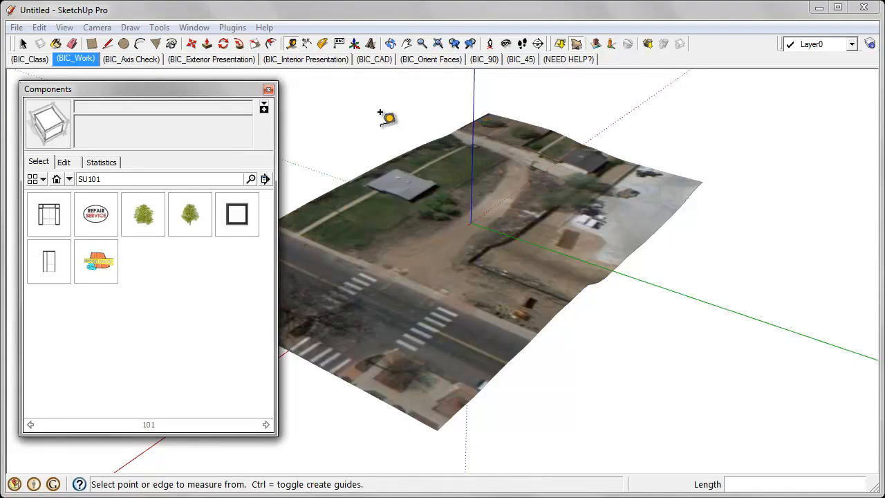
key(Return)
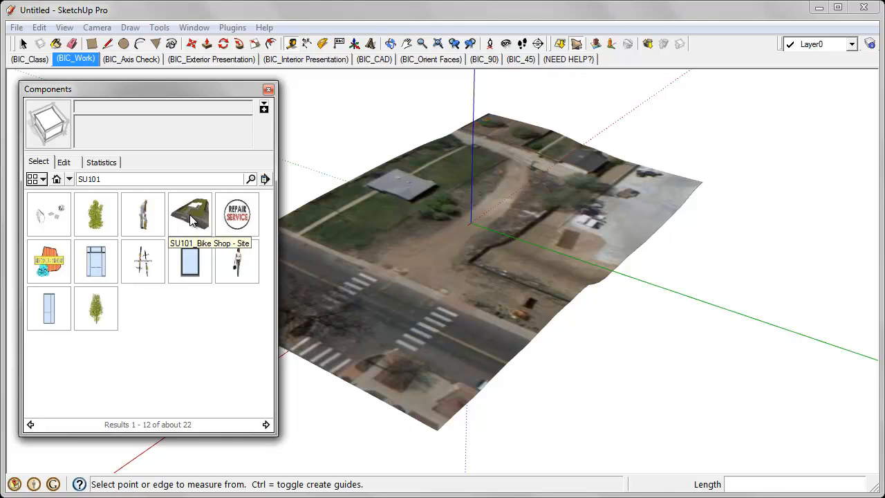
click(192, 220)
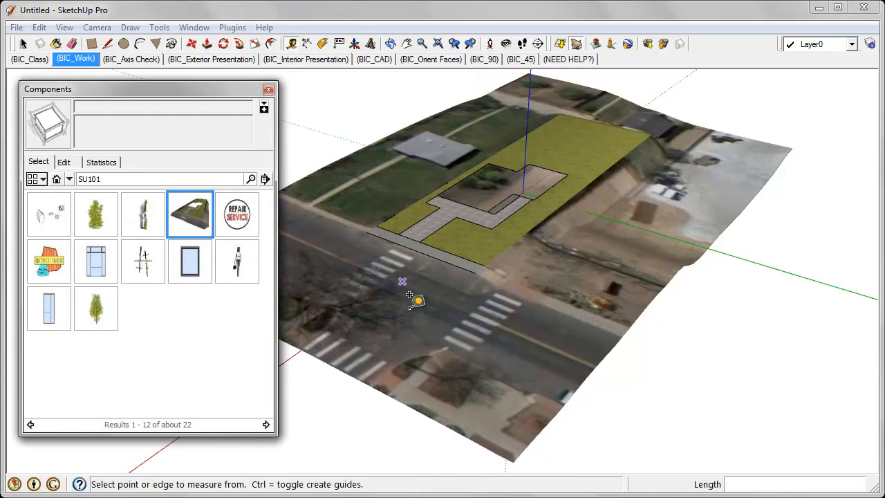
Step: Examine the inserted site's lawn, stone paving, sidewalk and open building footprint against the surrounding terrain
middle_drag(415, 296, 460, 300)
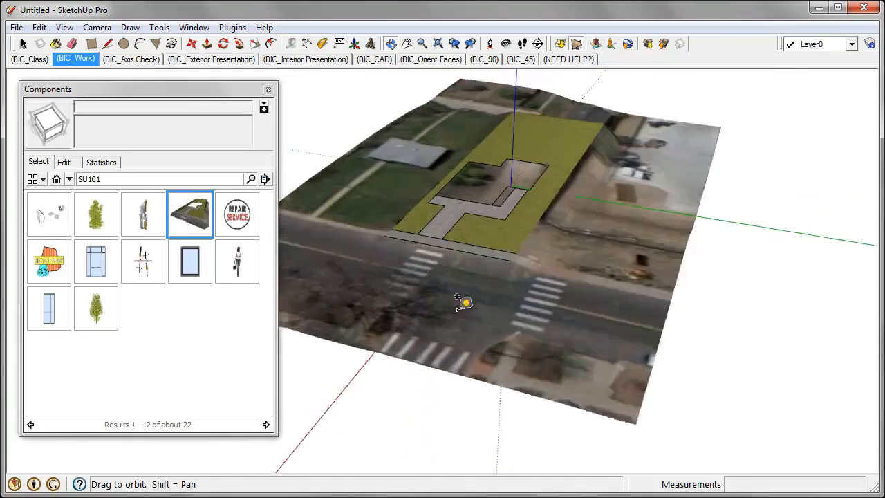
scroll(546, 193, up, 5)
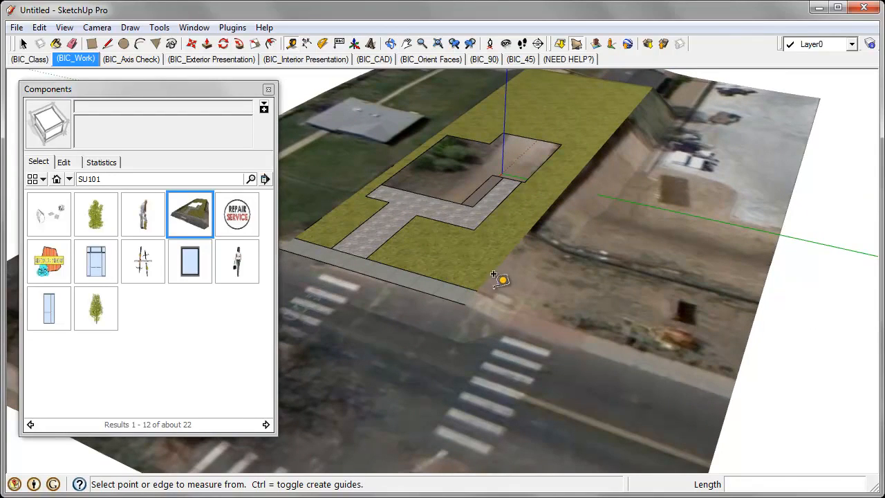
middle_drag(563, 247, 685, 243)
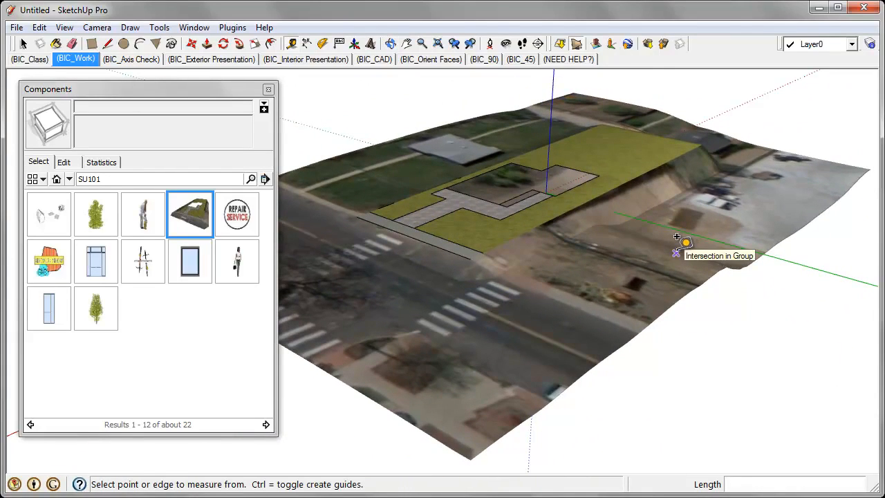
middle_drag(677, 237, 386, 291)
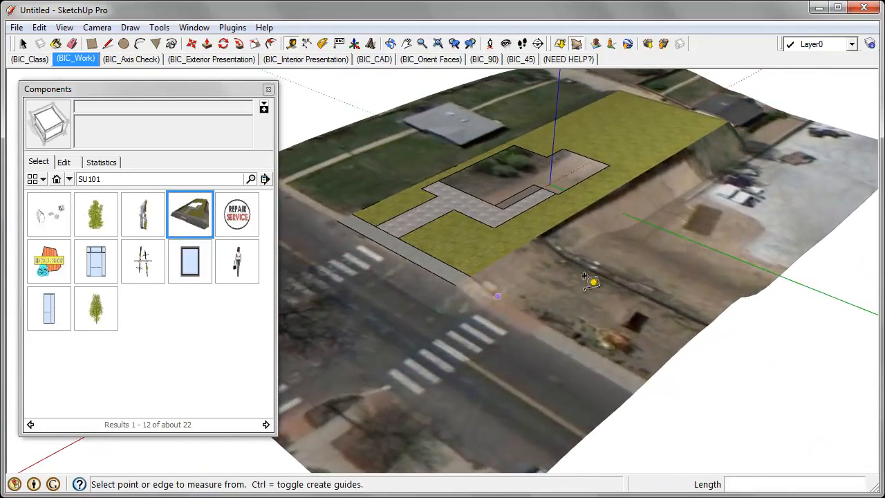
middle_drag(457, 266, 507, 154)
scroll(508, 155, up, 2)
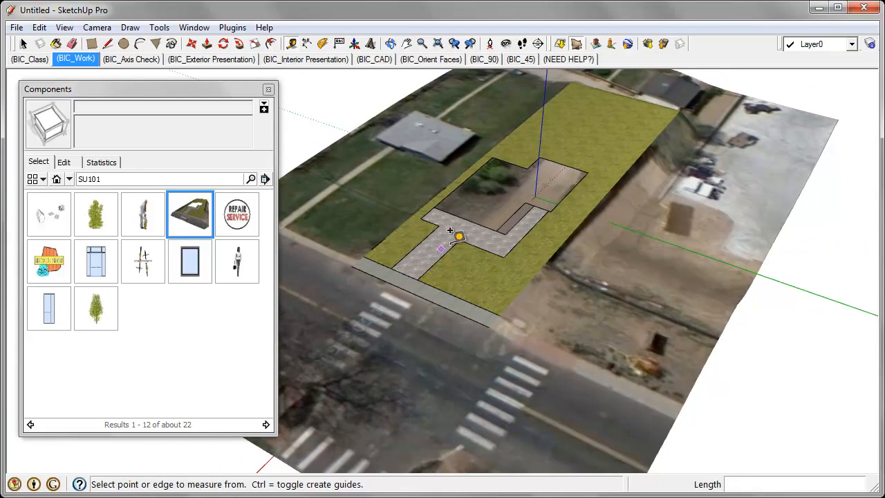
scroll(511, 228, up, 3)
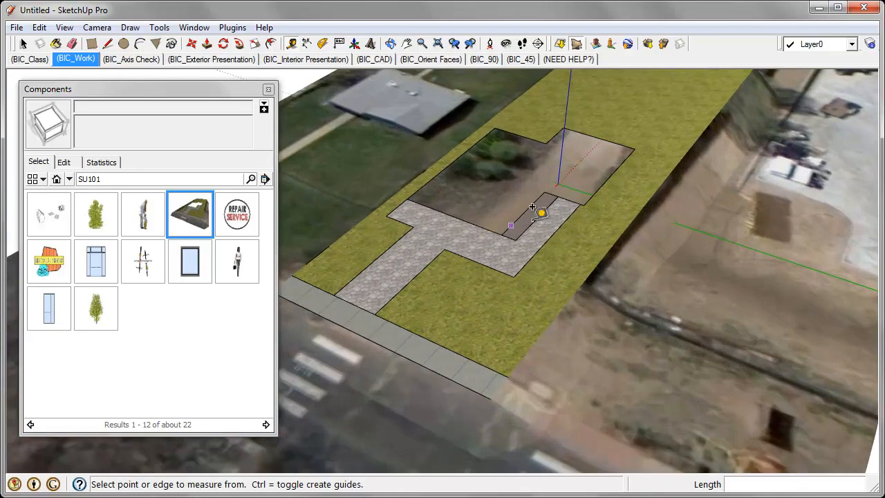
middle_drag(516, 228, 563, 254)
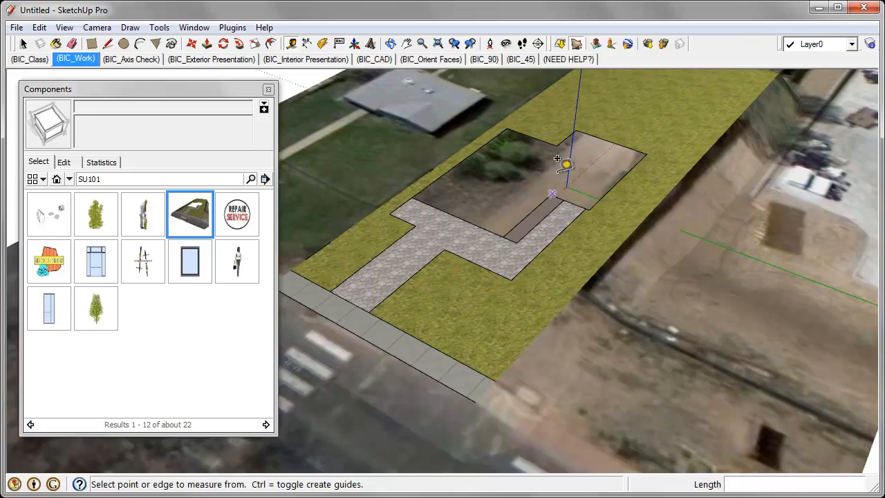
middle_drag(534, 282, 543, 308)
scroll(537, 173, up, 3)
middle_drag(536, 174, 691, 353)
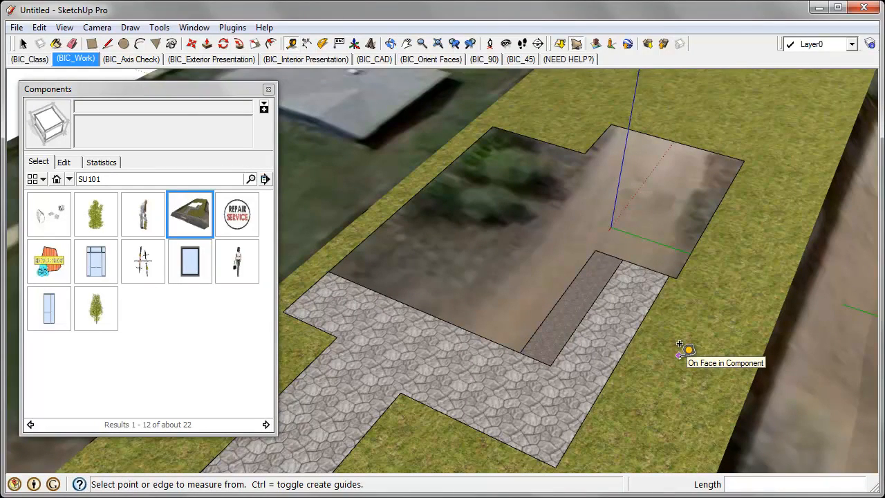
Step: Close the component browser and draw two overlapping rectangles filling the open building footprint, the larger one 40' by 25'
click(269, 90)
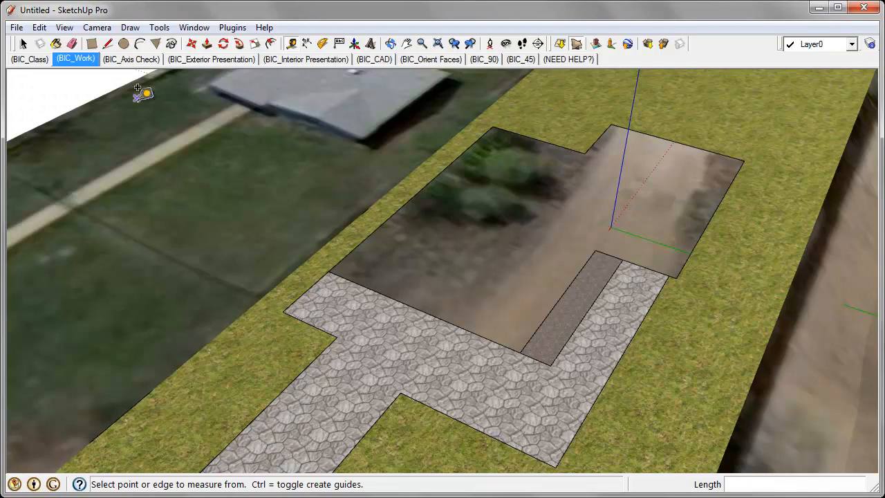
click(92, 45)
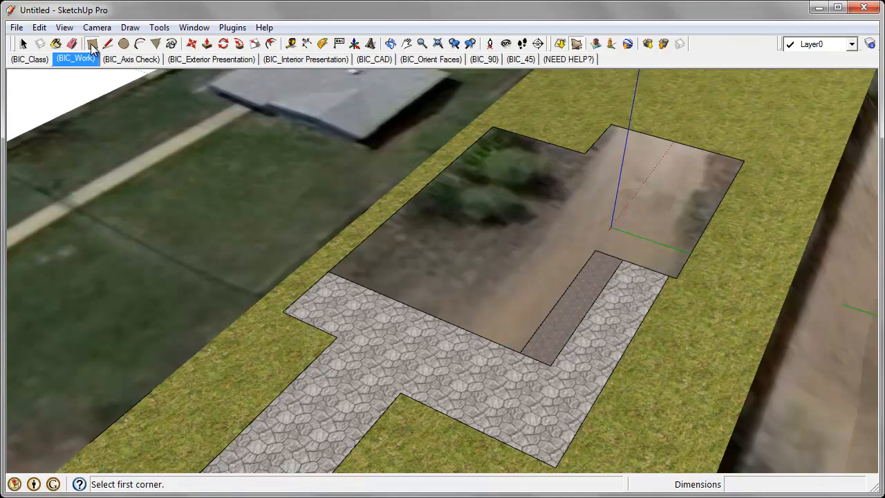
middle_drag(415, 297, 336, 307)
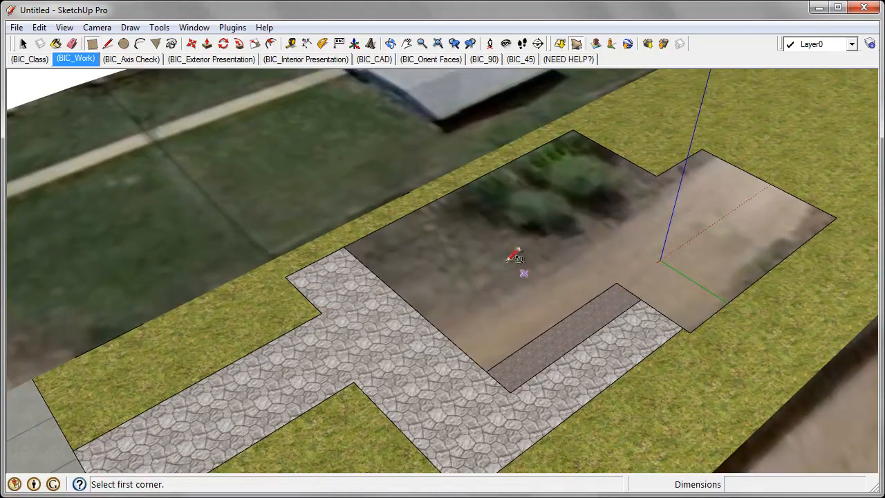
click(486, 371)
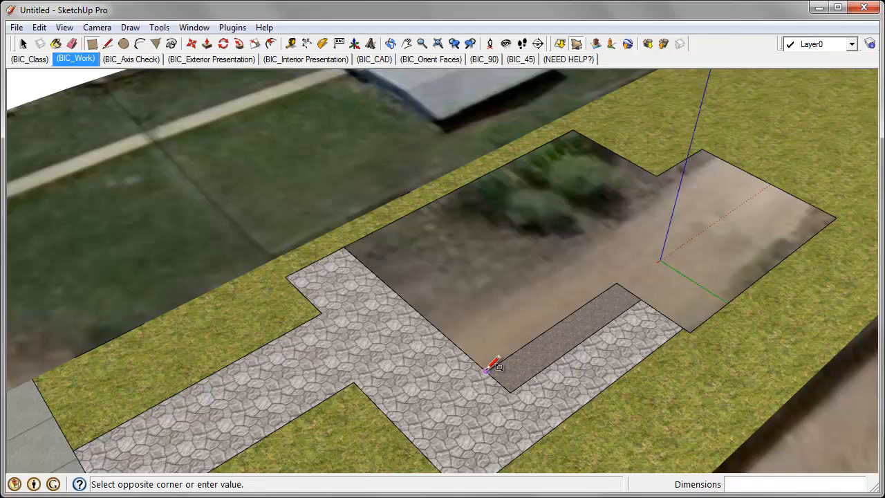
click(573, 129)
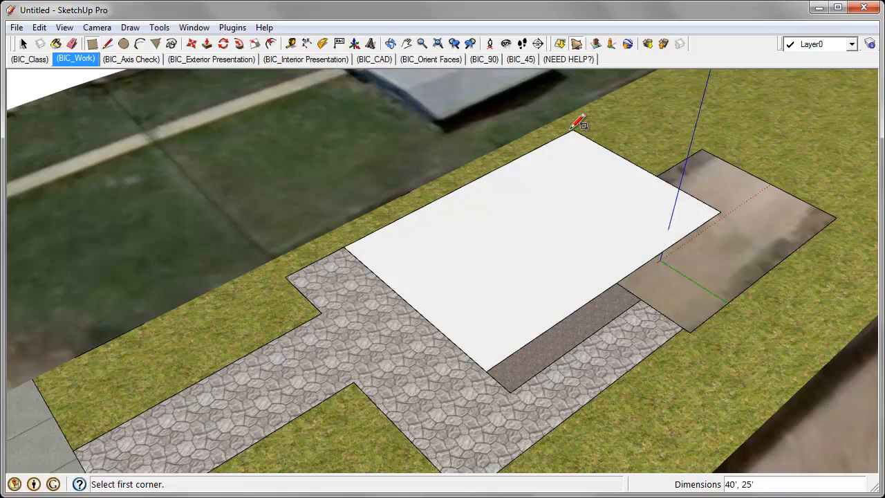
click(690, 332)
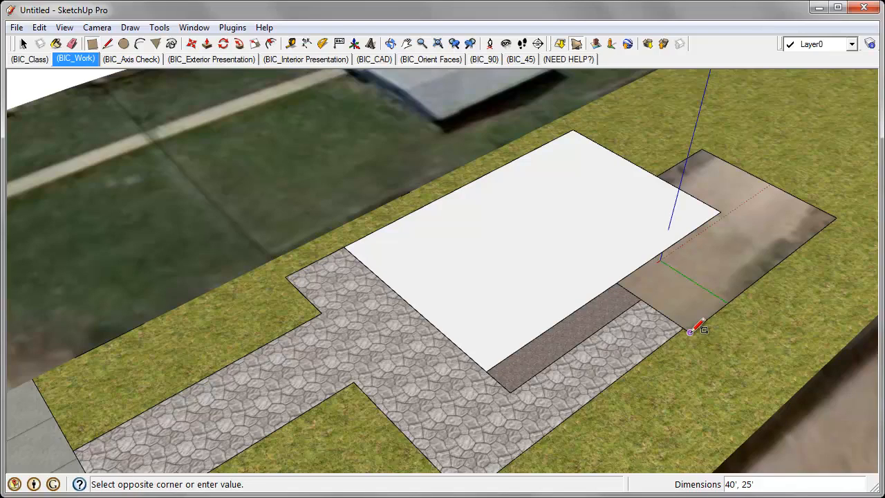
click(706, 144)
Step: Erase the smaller rectangle's two edges that lie inside the larger rectangle
middle_drag(397, 326, 471, 309)
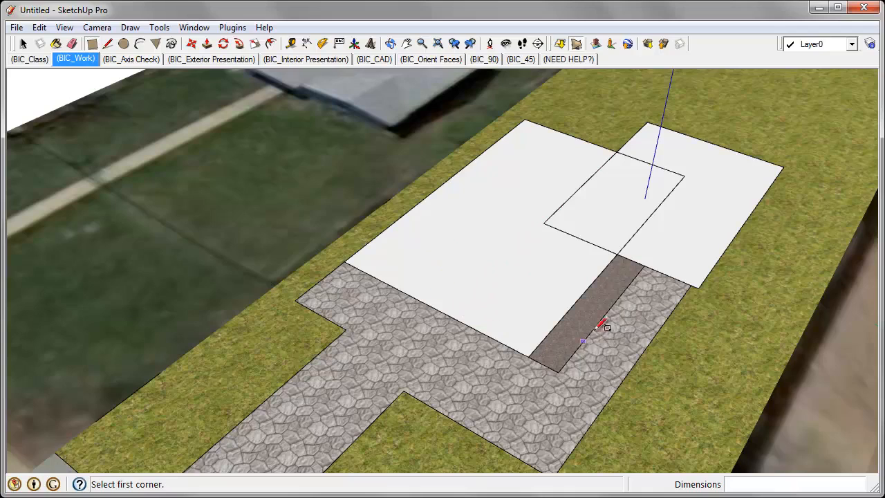
middle_drag(606, 309, 518, 287)
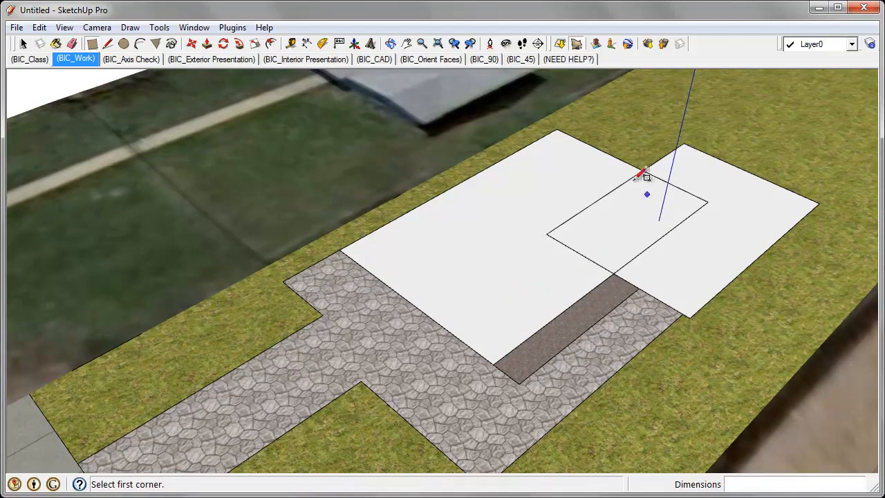
middle_drag(484, 233, 478, 229)
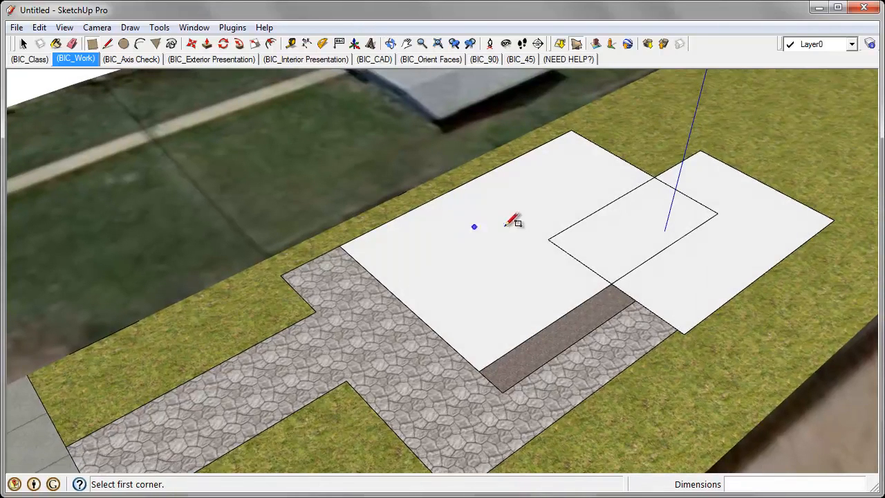
click(73, 45)
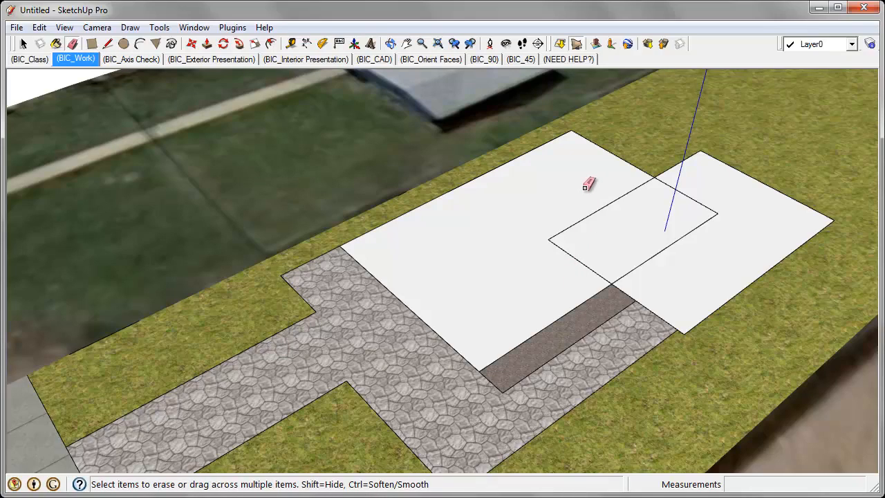
mouse_move(587, 191)
mouse_down()
mouse_move(585, 247)
mouse_move(572, 279)
mouse_up()
mouse_move(498, 278)
middle_down()
mouse_move(483, 277)
mouse_move(735, 254)
mouse_move(636, 237)
mouse_move(480, 237)
middle_up()
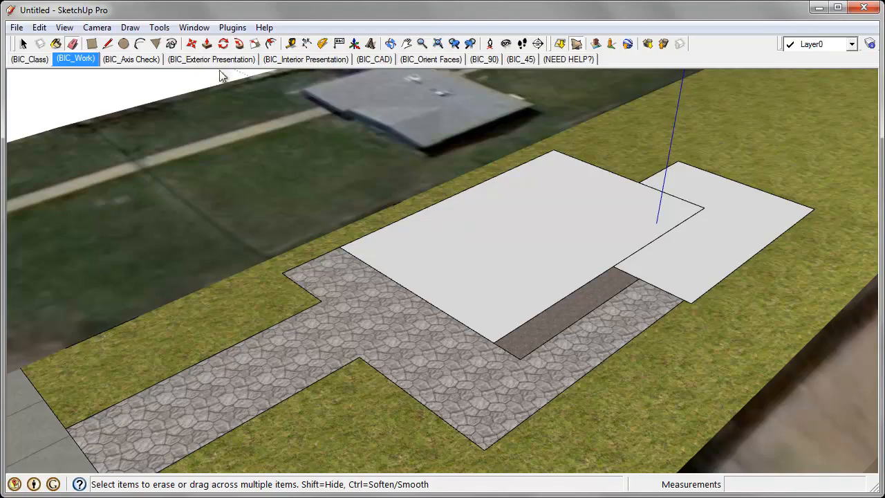
Step: Push/Pull the larger footprint face up to a height of 15'
click(207, 44)
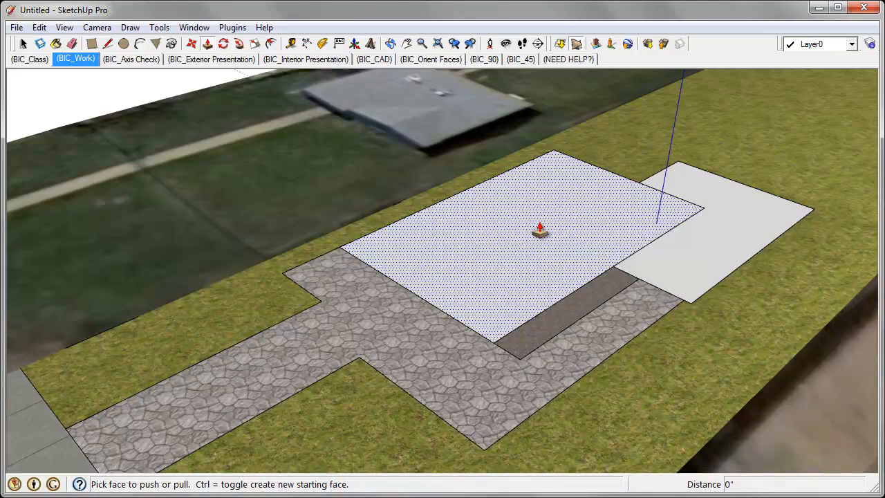
drag(535, 225, 534, 132)
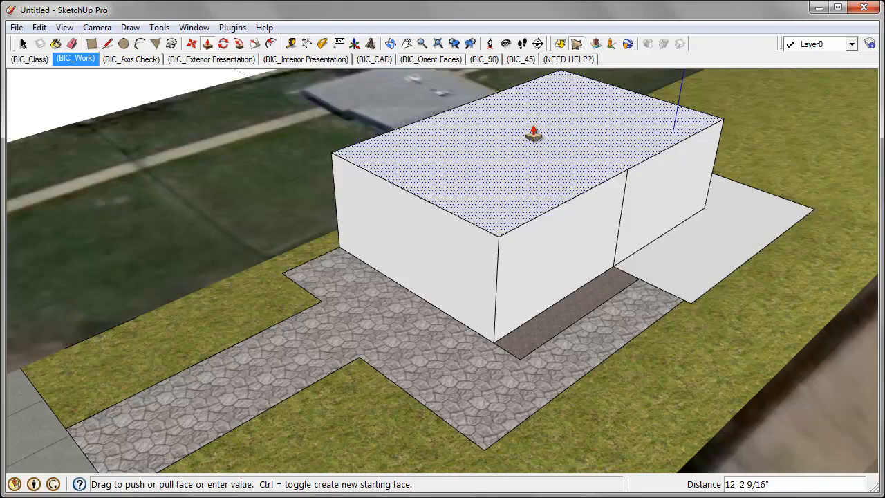
text(15)
key(Return)
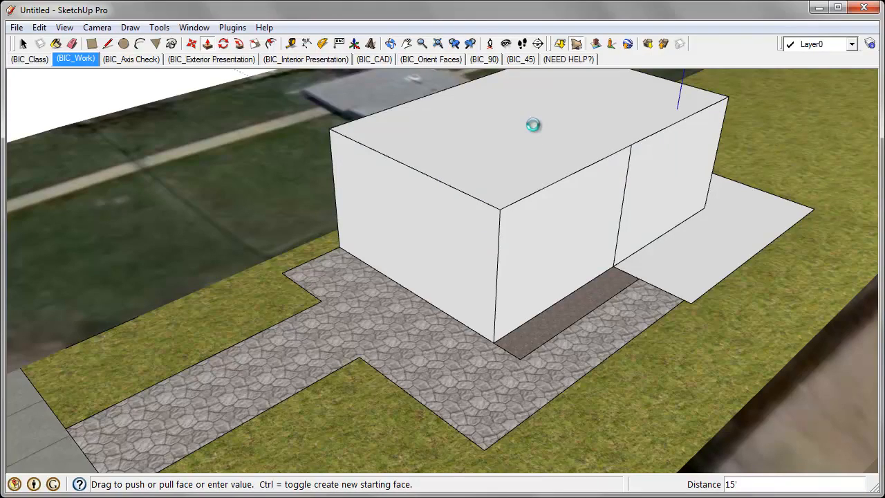
Step: Push/Pull the smaller L-shaped footprint face beside the tall block up to a height of 10'
middle_drag(534, 134, 395, 192)
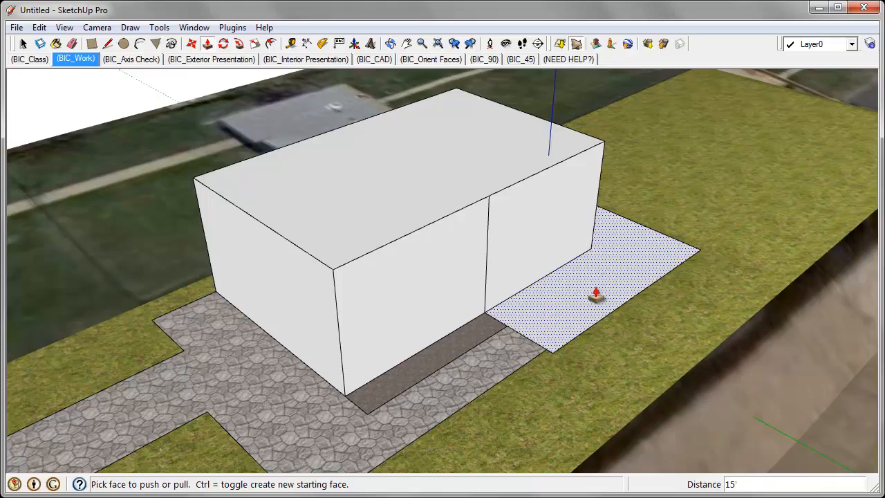
drag(597, 296, 602, 212)
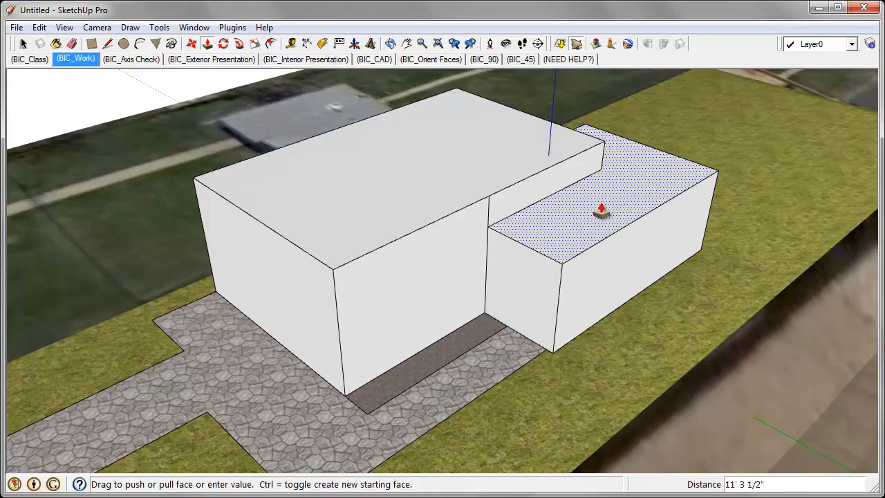
text(10)
key(Return)
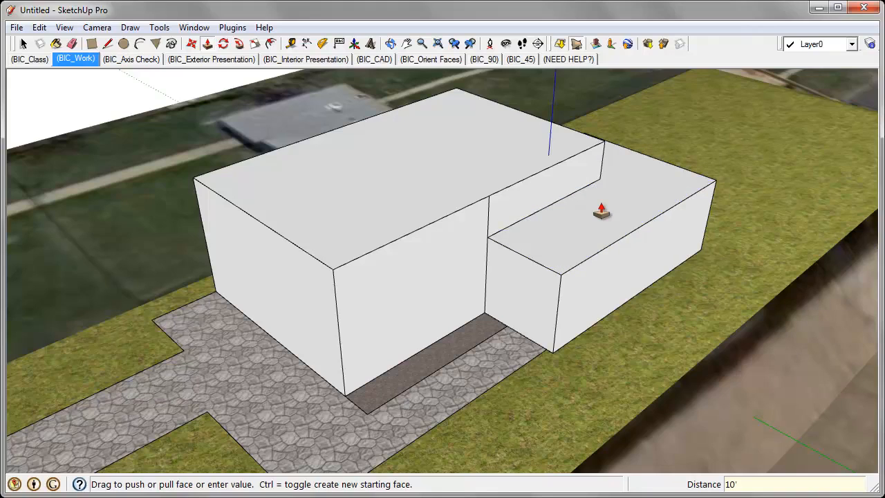
Step: Erase the two leftover vertical edges on the taller block's walls above the lower volume
middle_drag(719, 299, 777, 223)
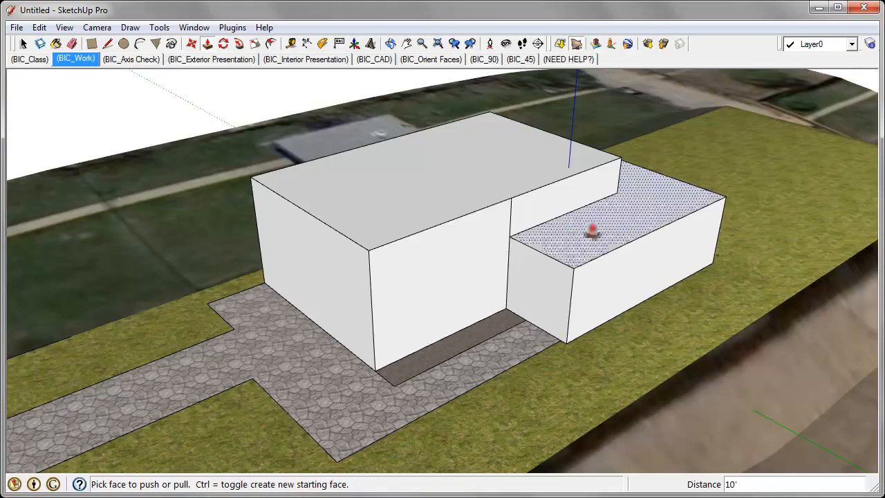
middle_drag(588, 231, 323, 204)
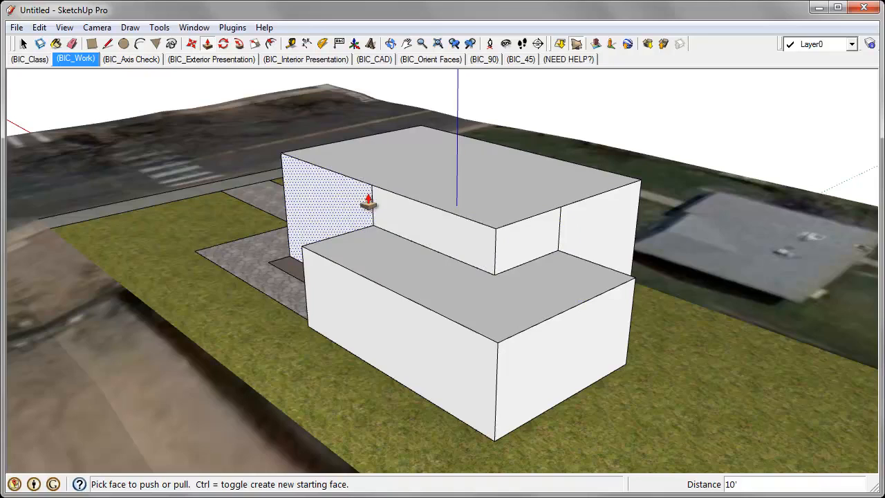
click(72, 44)
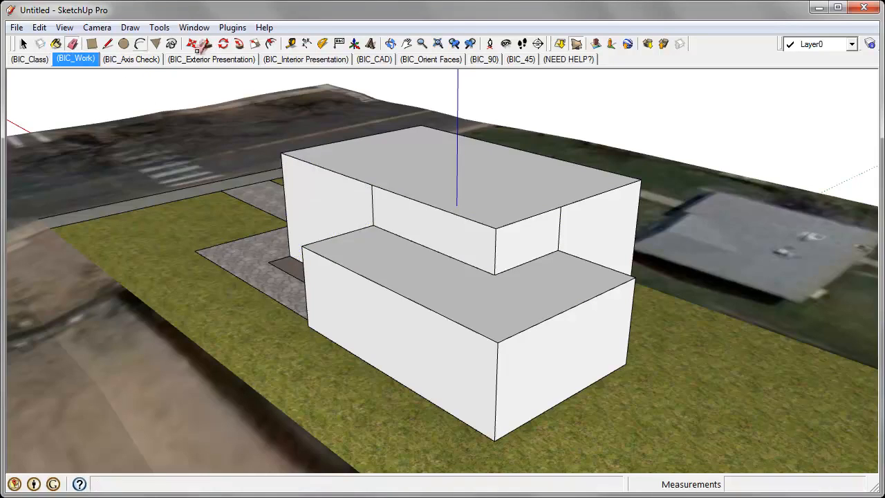
click(372, 199)
click(557, 242)
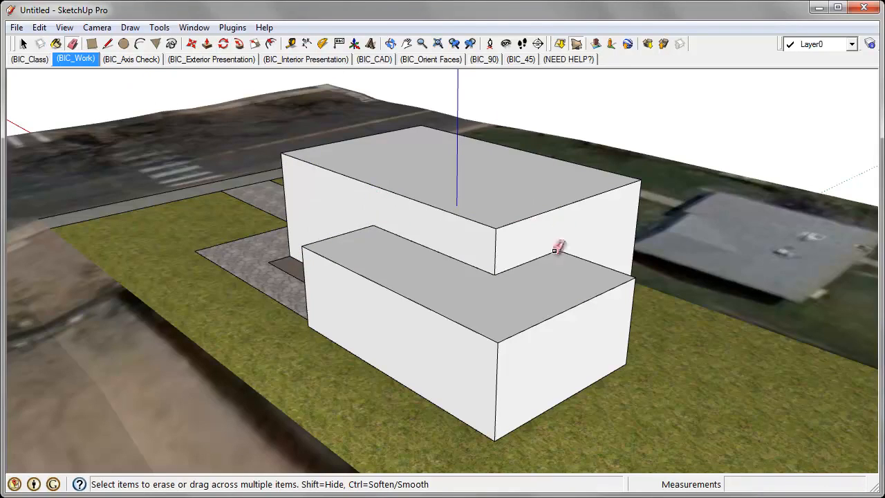
Step: Offset the outline of the tall block's roof face inward by 12"
mouse_move(558, 247)
middle_down()
mouse_move(480, 290)
mouse_move(372, 274)
mouse_move(606, 285)
mouse_move(589, 283)
middle_up()
middle_drag(339, 241, 711, 262)
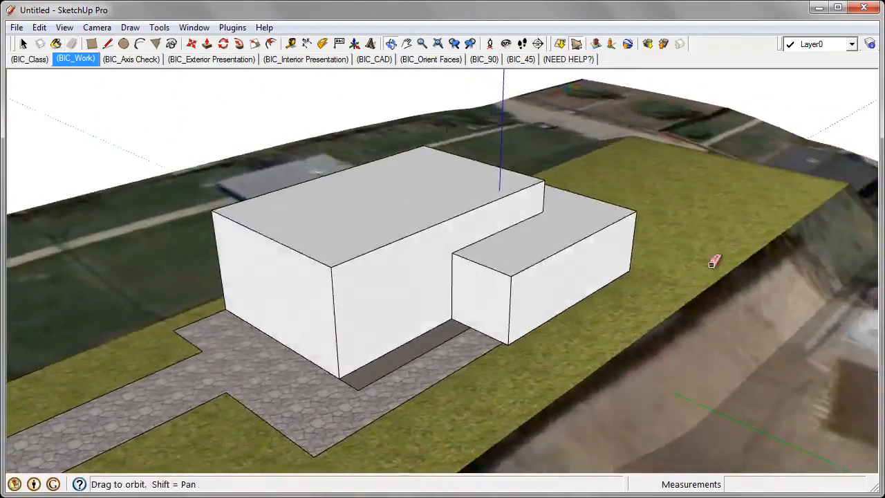
middle_drag(613, 201, 608, 240)
scroll(609, 234, down, 1)
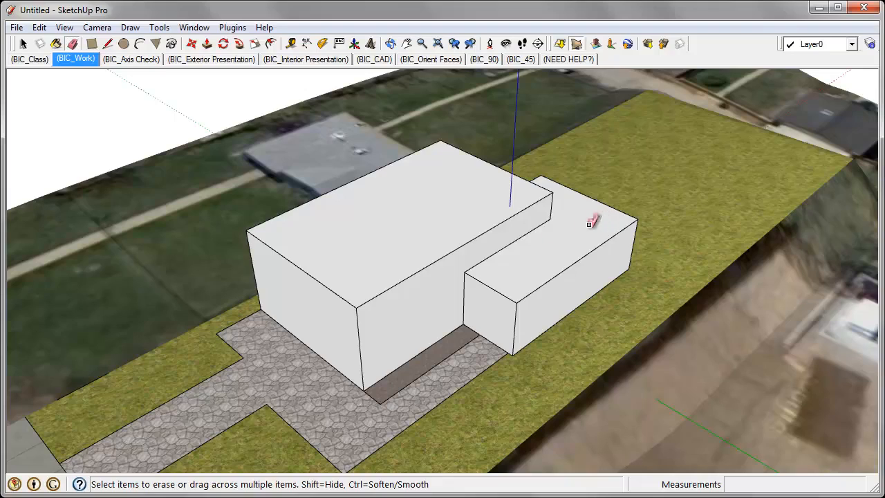
click(273, 45)
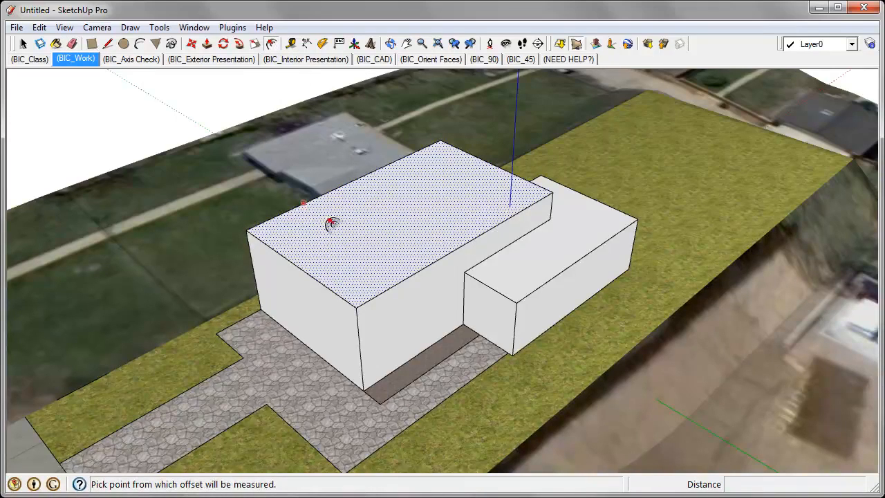
click(380, 197)
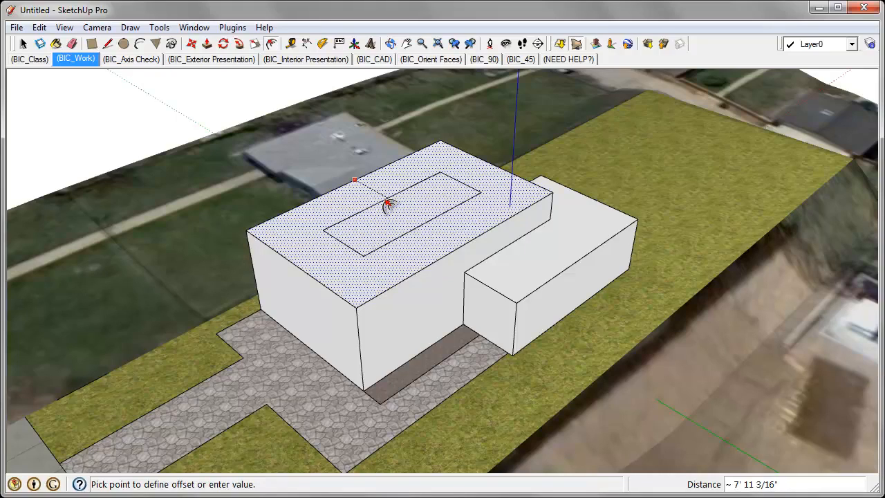
text(12)
key(Return)
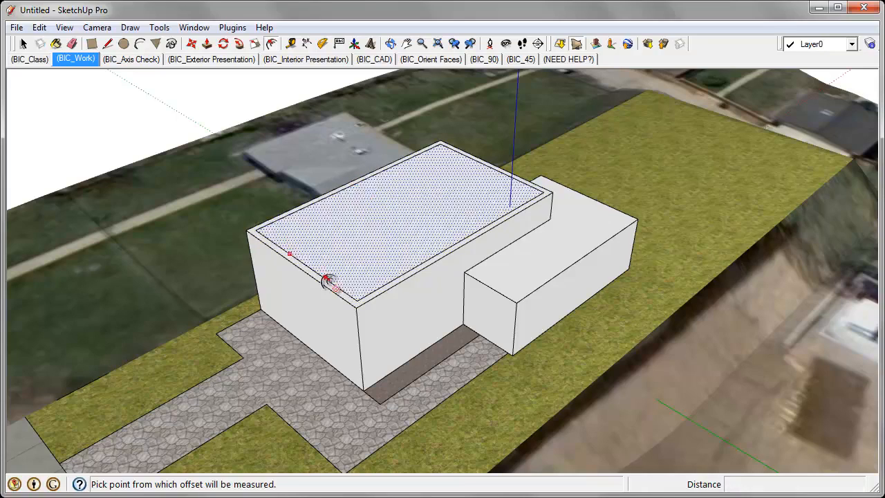
Step: Push/Pull the tall block's inner roof face down 3' to form a parapet
click(208, 44)
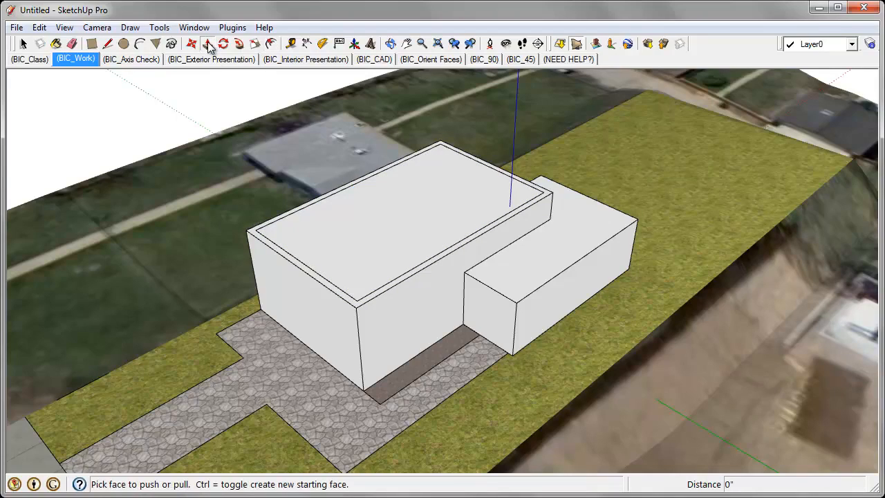
click(395, 216)
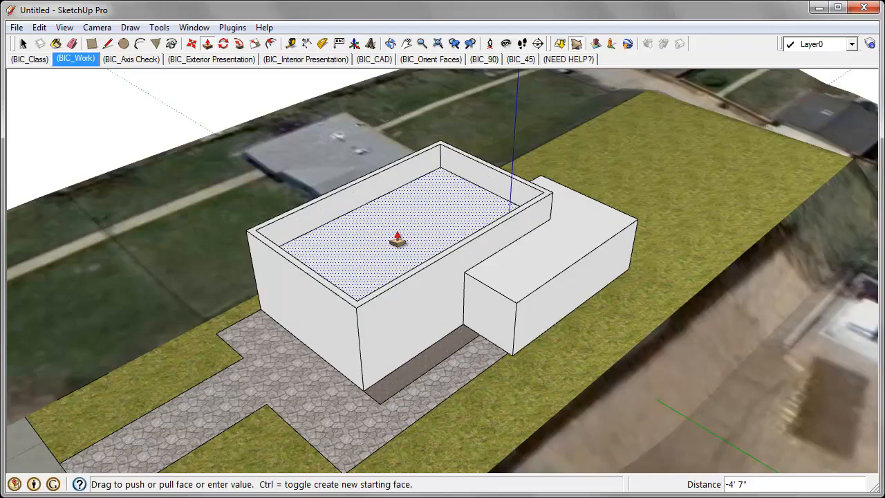
text(3)
key(Return)
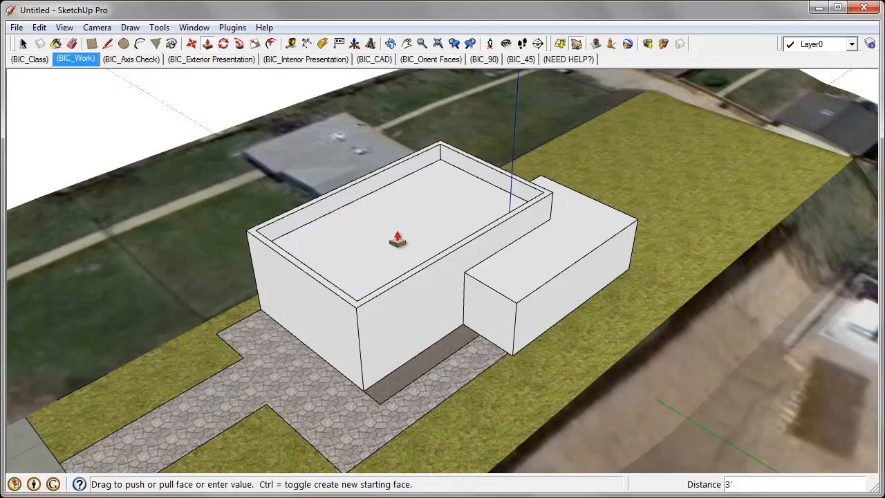
Step: Offset the four outer edges of the lower volume's roof inward by 12", leaving out the edges along the tall block
middle_drag(775, 306, 601, 382)
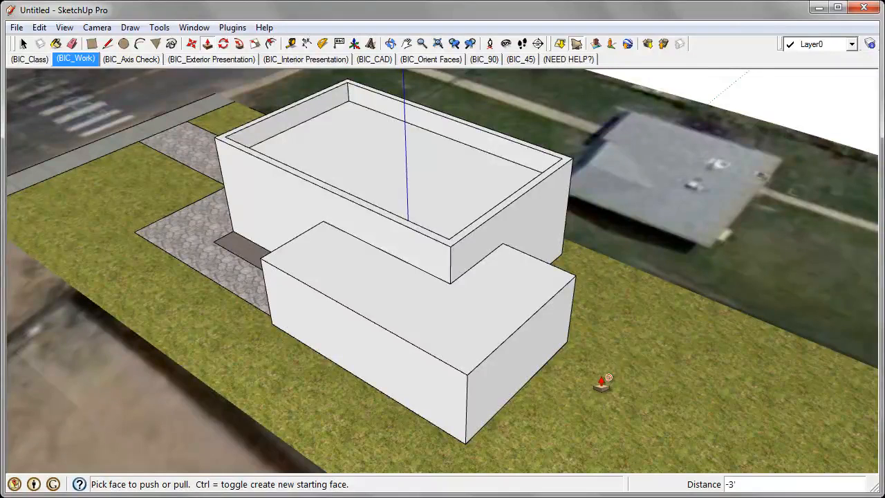
scroll(602, 383, up, 1)
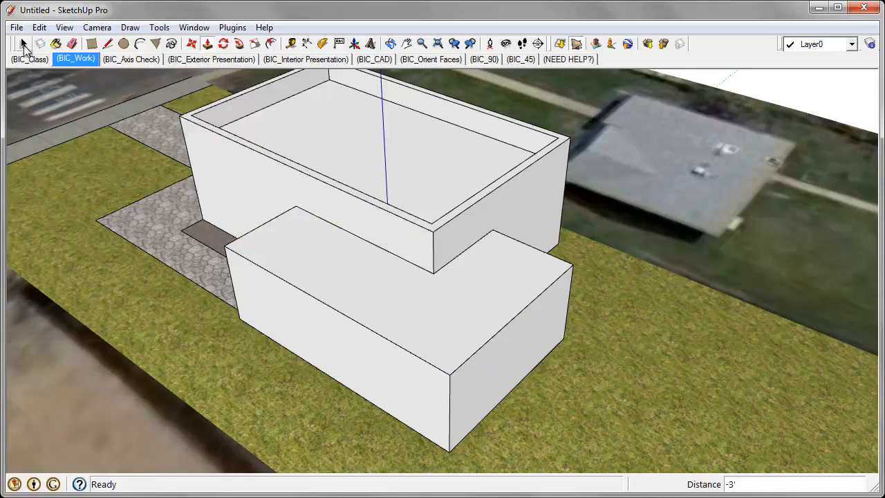
click(24, 45)
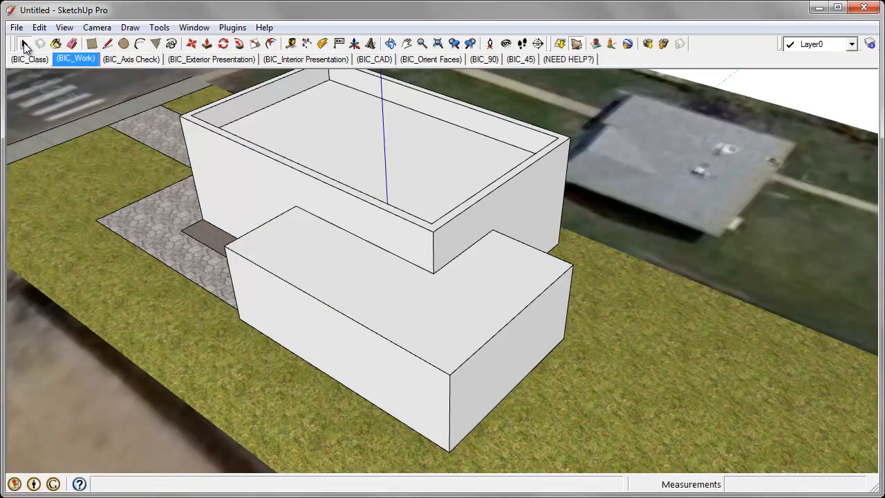
click(263, 225)
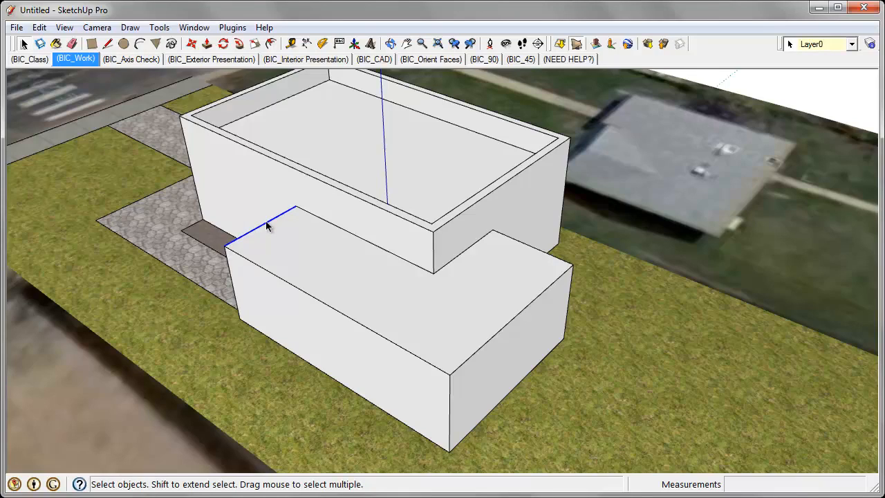
shift+click(272, 274)
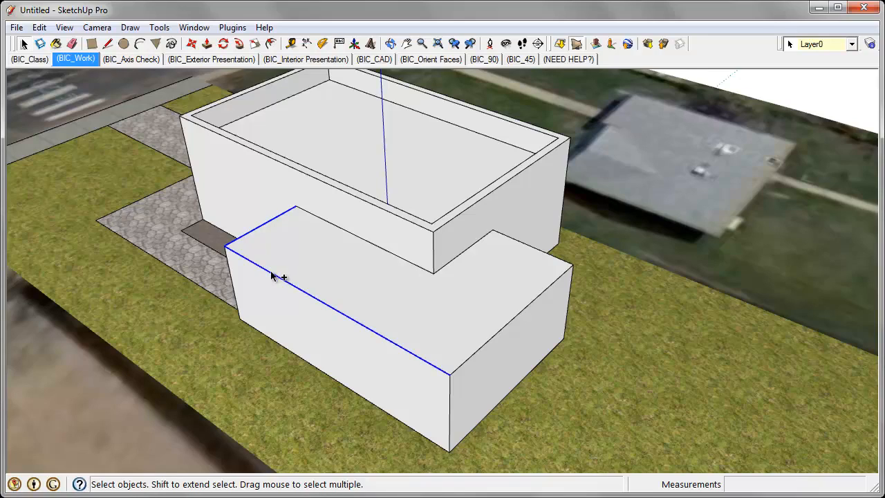
shift+click(529, 305)
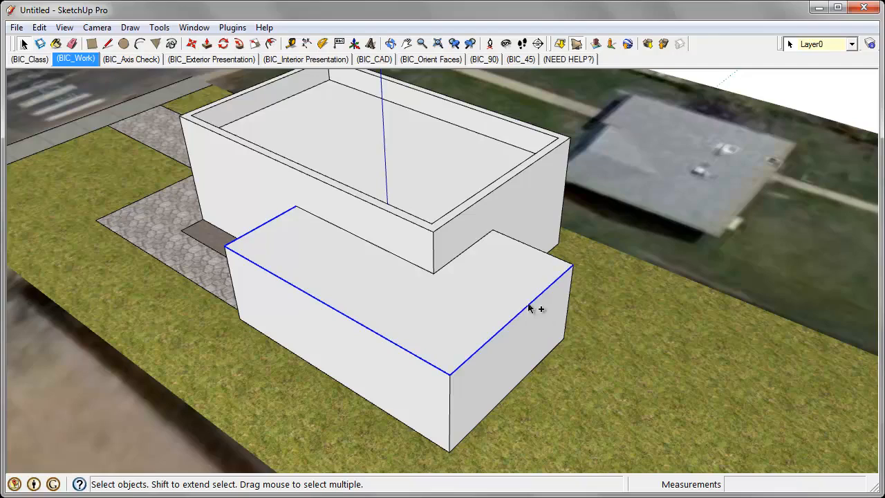
shift+click(539, 251)
click(271, 44)
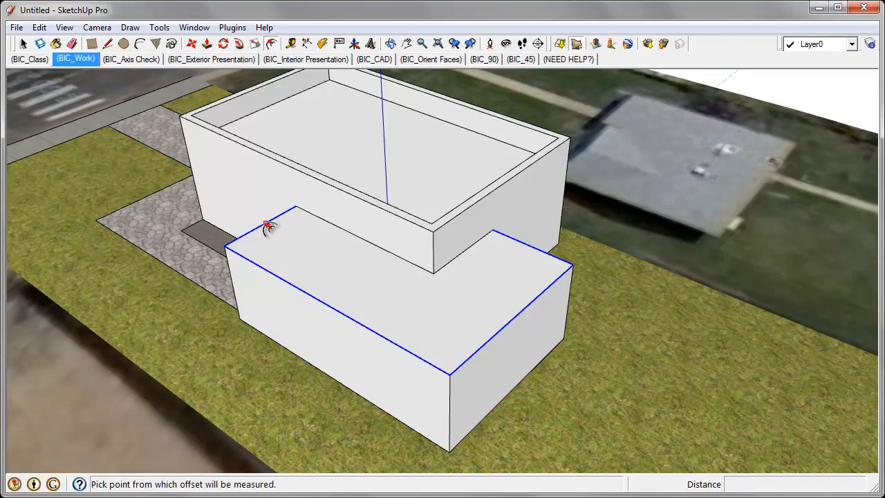
click(332, 307)
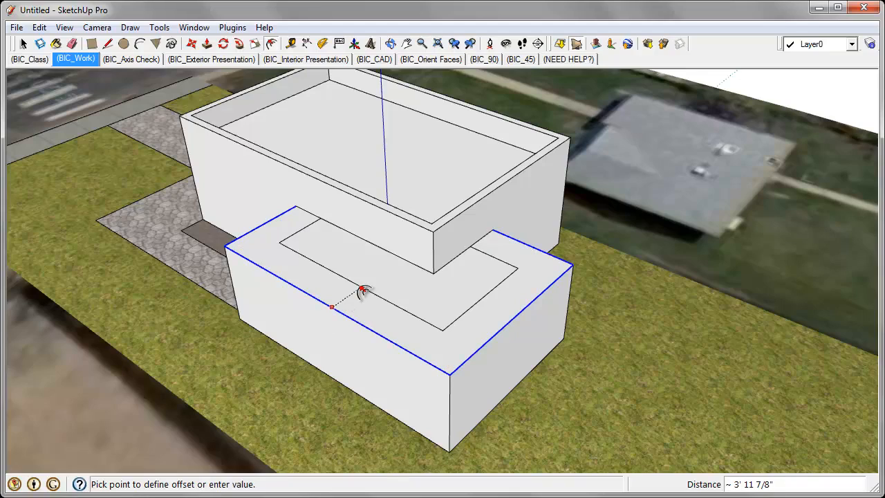
text(12)
key(Return)
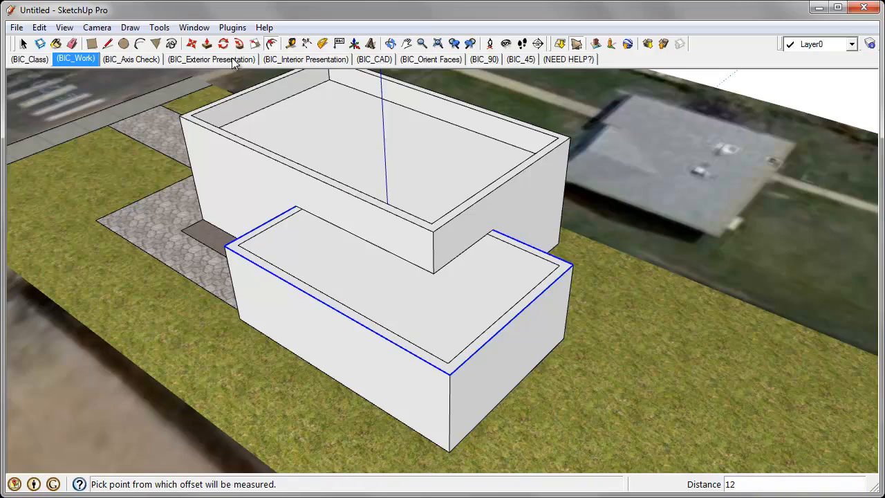
click(207, 43)
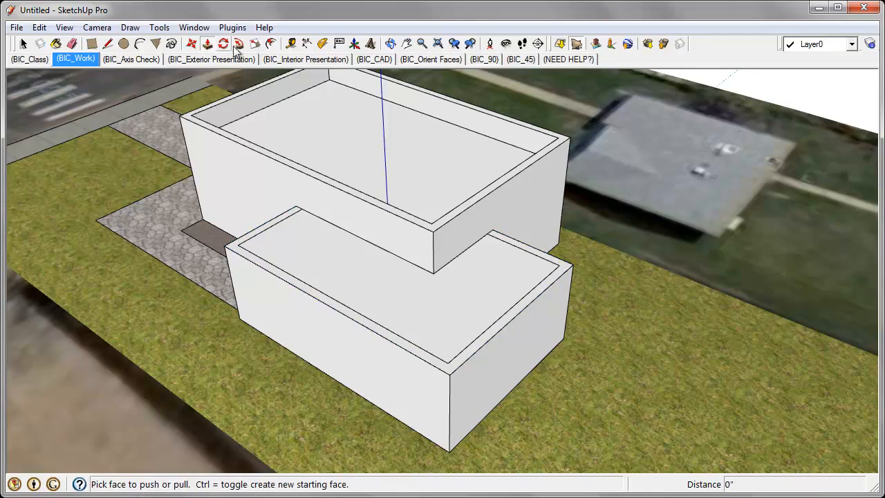
click(240, 254)
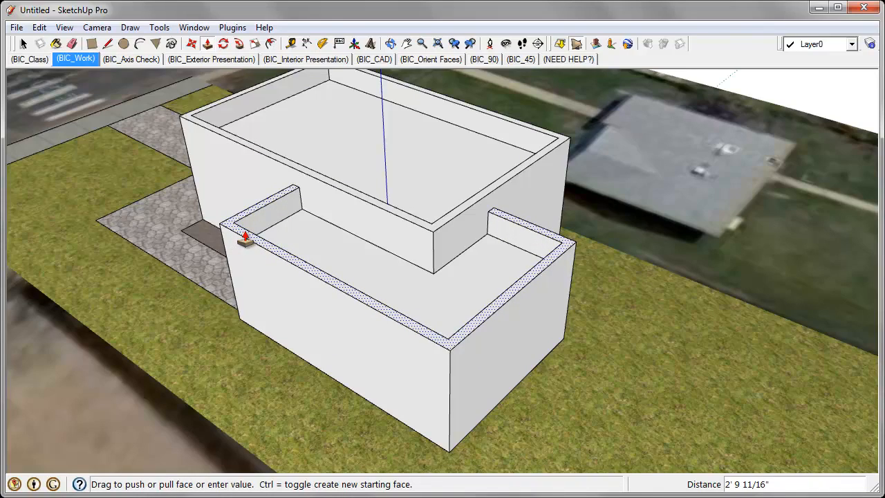
text(12)
key(BackSpace)
key(BackSpace)
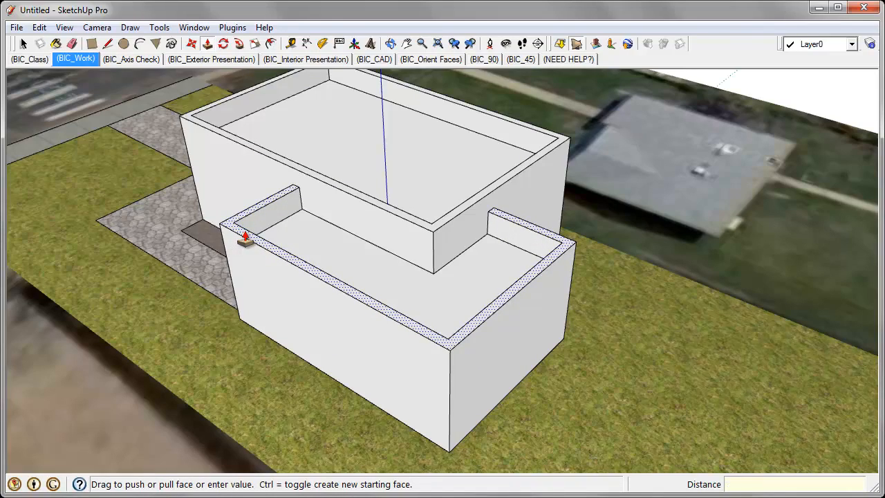
key(Escape)
Step: Push/Pull the rim face around the lower volume's roof up 12" to form a parapet
mouse_move(321, 292)
middle_down()
mouse_move(330, 282)
mouse_move(245, 256)
middle_up()
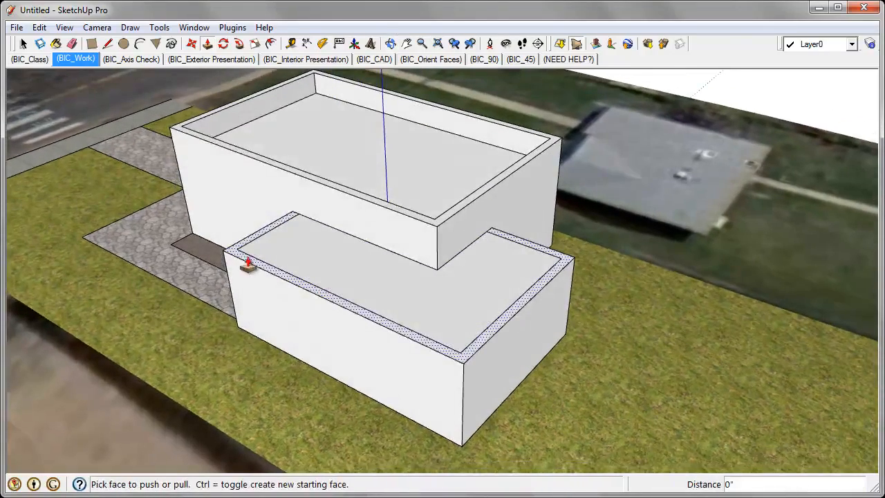
click(242, 254)
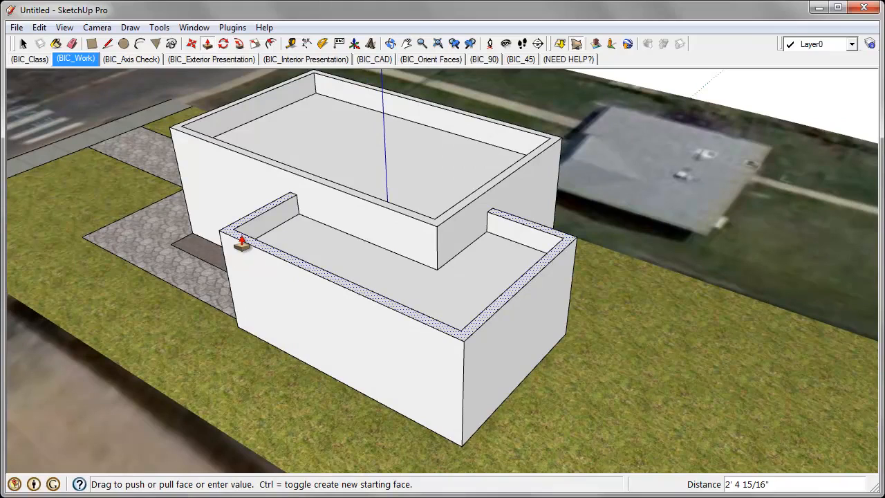
scroll(241, 244, down, 1)
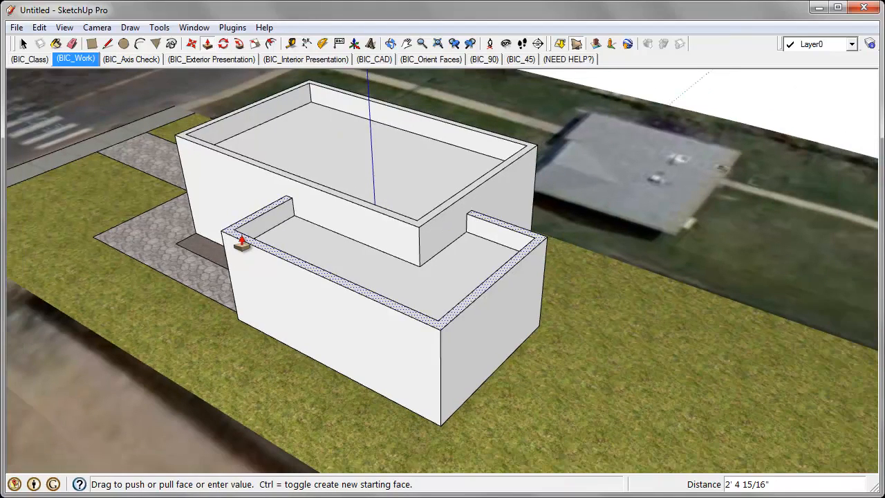
text(12)
key(Return)
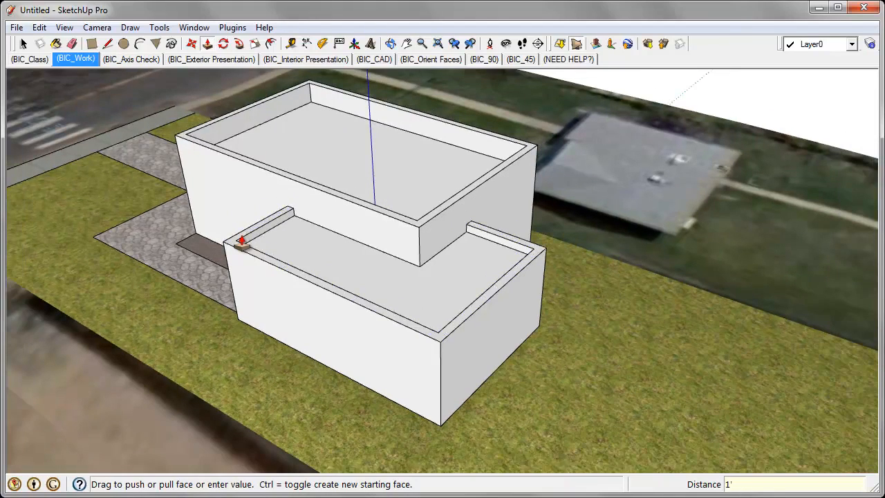
Step: Choose the Brick_Antique material from the Brick and Cladding collection for painting
middle_drag(132, 256, 530, 178)
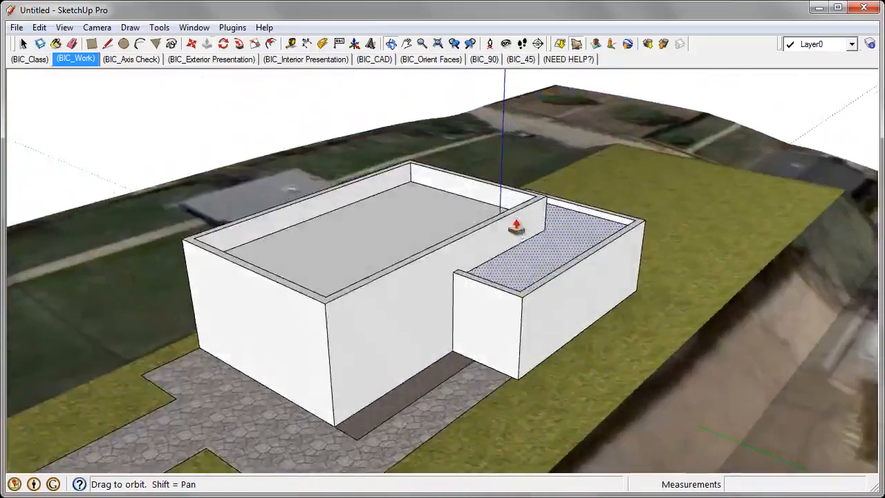
middle_drag(516, 227, 494, 316)
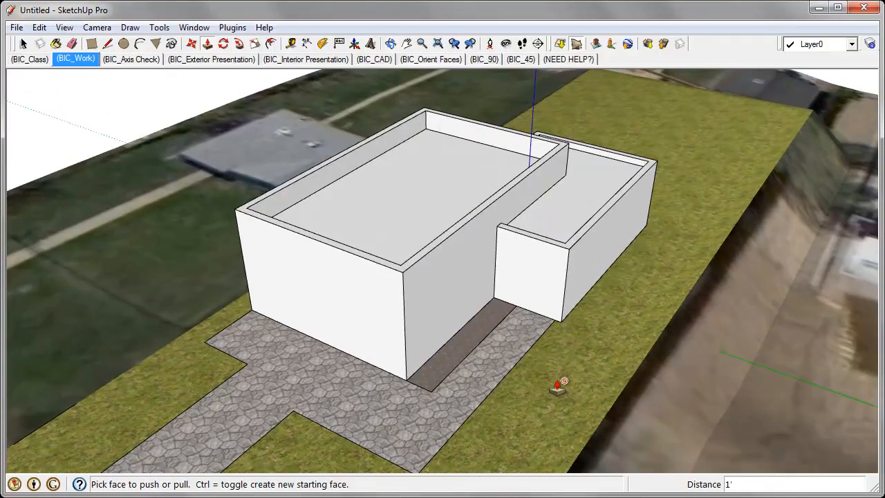
click(57, 44)
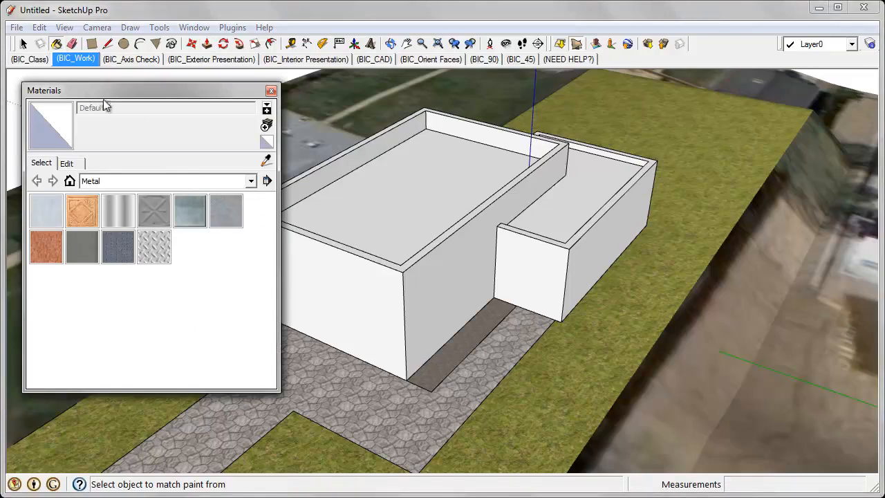
click(171, 183)
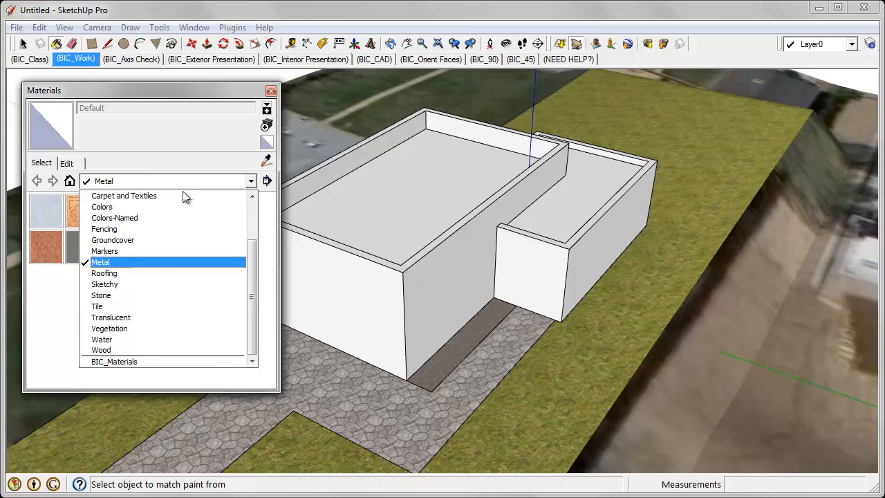
drag(254, 261, 253, 225)
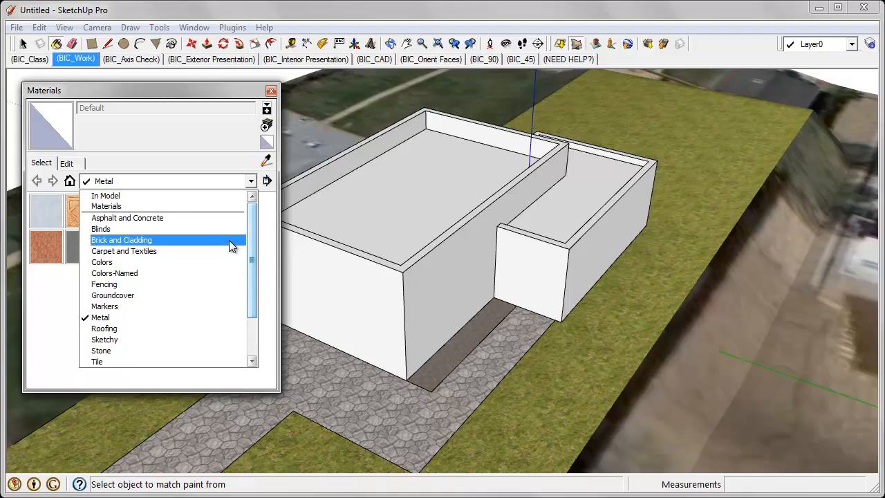
click(232, 240)
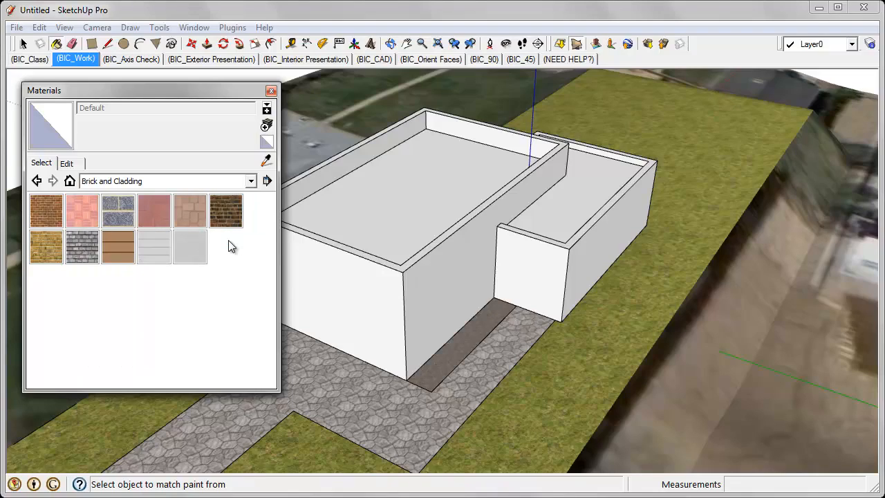
click(38, 211)
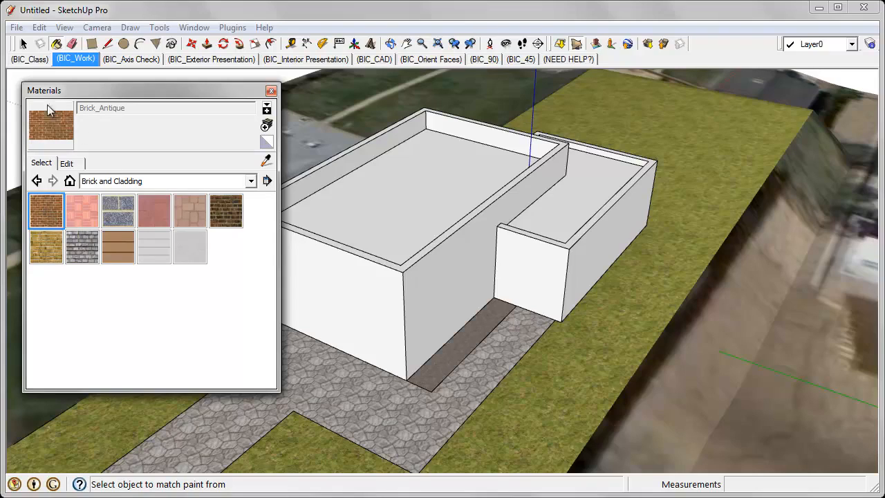
Step: Paint the tall block's outer walls and the inner faces of its parapet with Brick_Antique
click(365, 287)
click(439, 265)
mouse_move(439, 265)
middle_down()
mouse_move(355, 211)
mouse_move(256, 213)
mouse_move(234, 251)
mouse_move(514, 301)
middle_up()
click(514, 300)
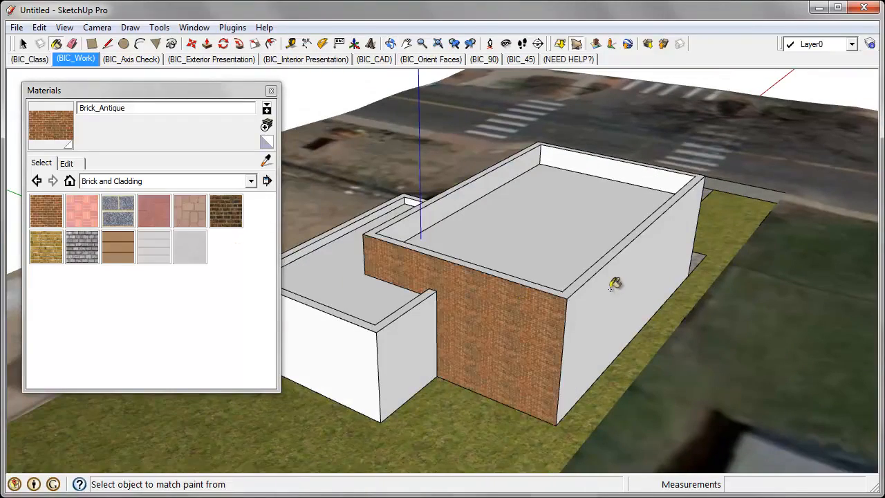
click(617, 283)
click(605, 169)
click(451, 211)
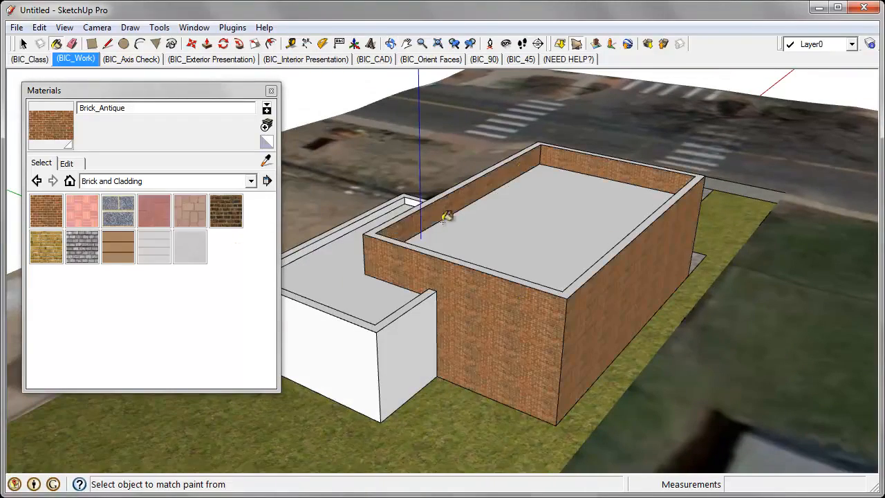
mouse_move(451, 211)
middle_down()
mouse_move(537, 238)
mouse_move(391, 217)
mouse_move(792, 229)
mouse_move(468, 314)
mouse_move(599, 247)
mouse_move(772, 250)
mouse_move(429, 375)
mouse_move(413, 360)
mouse_move(447, 315)
middle_up()
click(371, 155)
click(408, 158)
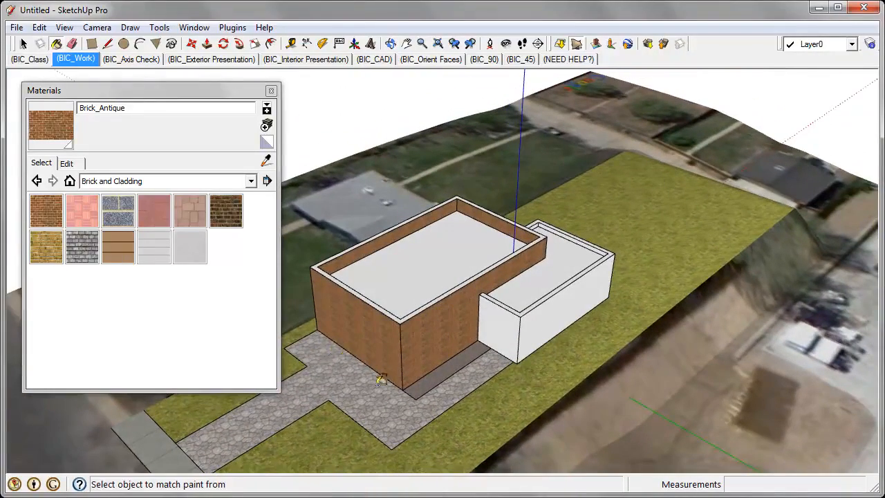
Step: Paint the lower volume's outer walls with Cladding_Siding_White from the Brick and Cladding collection
middle_drag(383, 380, 433, 356)
key(b)
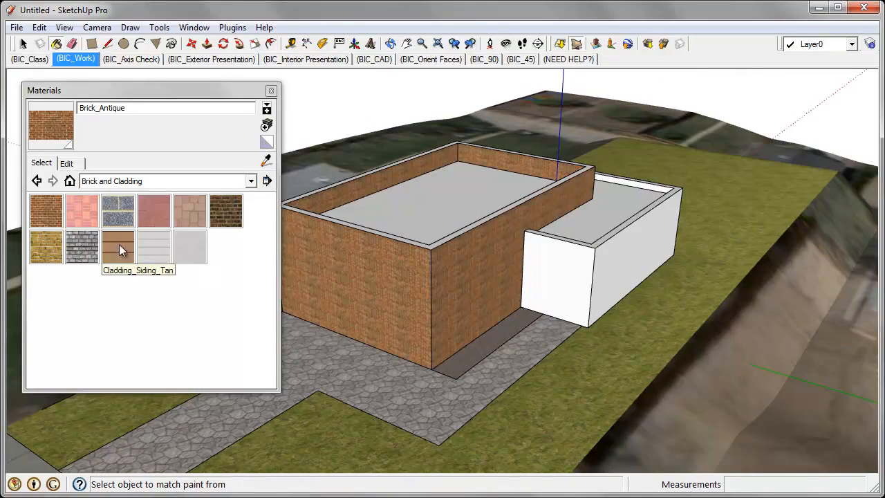
scroll(119, 244, up, 1)
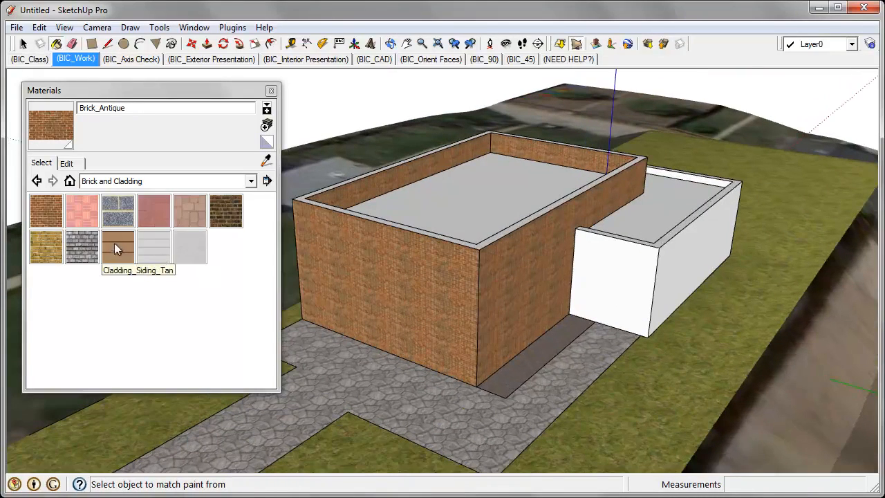
click(153, 244)
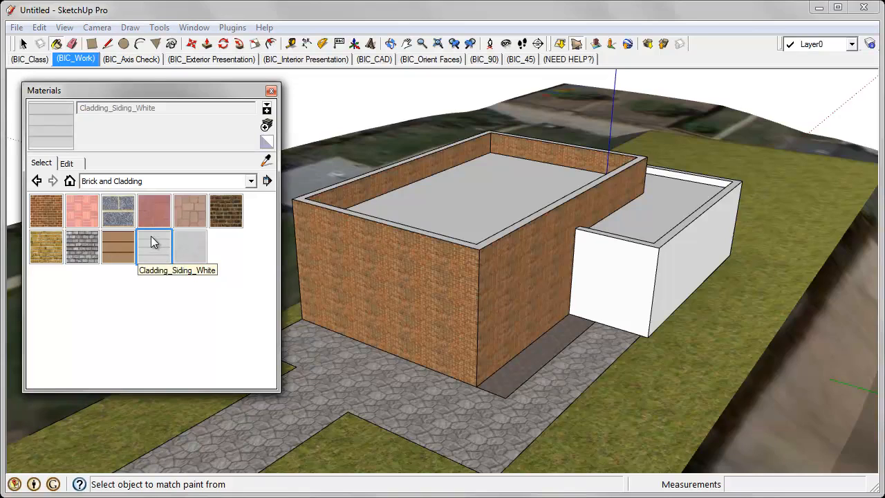
click(635, 271)
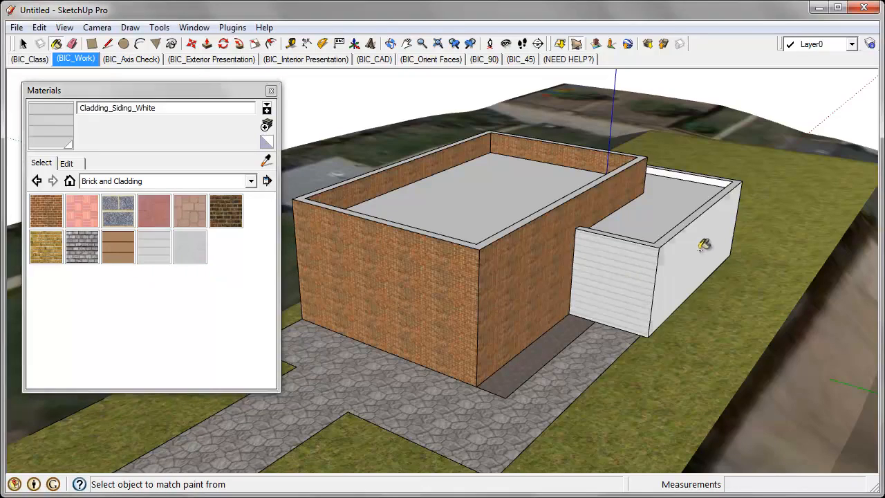
middle_drag(705, 248, 402, 337)
click(398, 298)
middle_drag(517, 293, 654, 284)
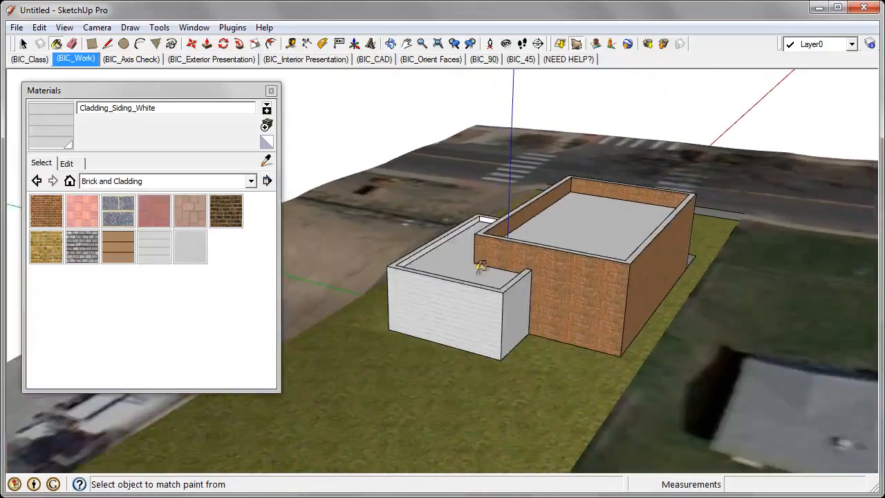
Step: Paint the inner faces of the lower volume's parapet with Cladding_Siding_White
scroll(415, 254, up, 6)
middle_drag(411, 250, 530, 184)
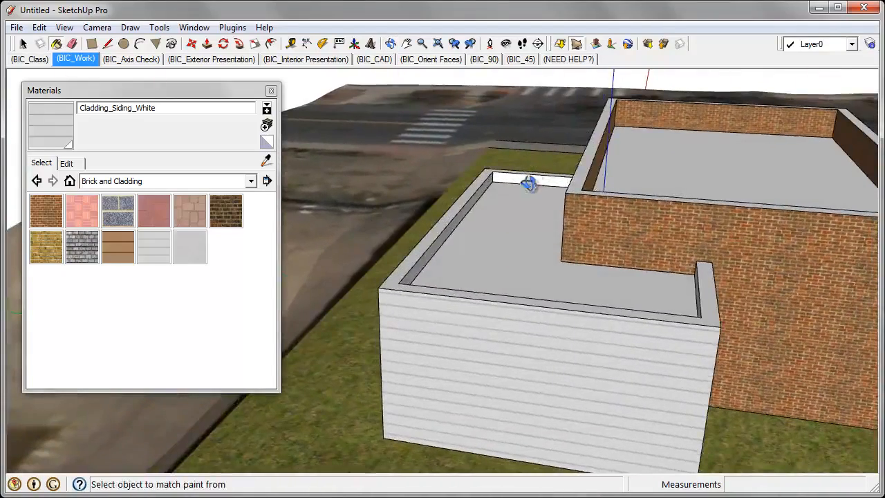
mouse_move(478, 214)
middle_down()
mouse_move(627, 240)
mouse_move(702, 214)
mouse_move(367, 200)
mouse_move(678, 223)
mouse_move(735, 192)
middle_up()
scroll(732, 181, down, 10)
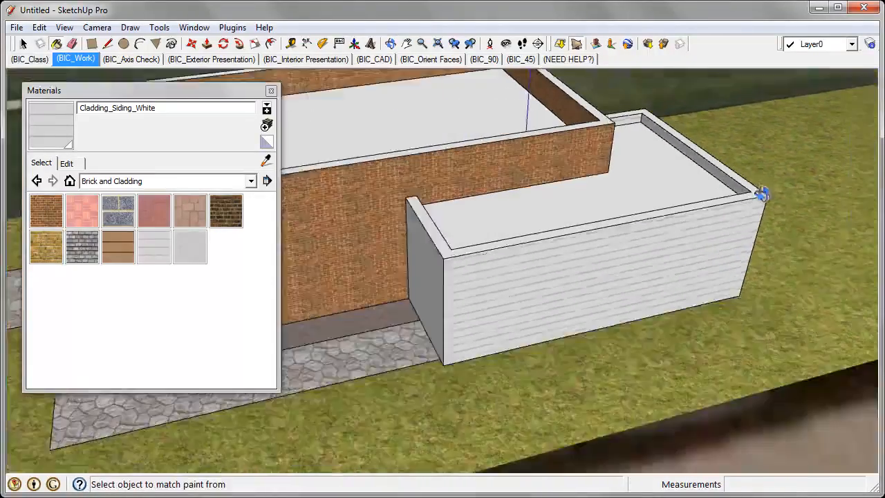
scroll(767, 173, up, 5)
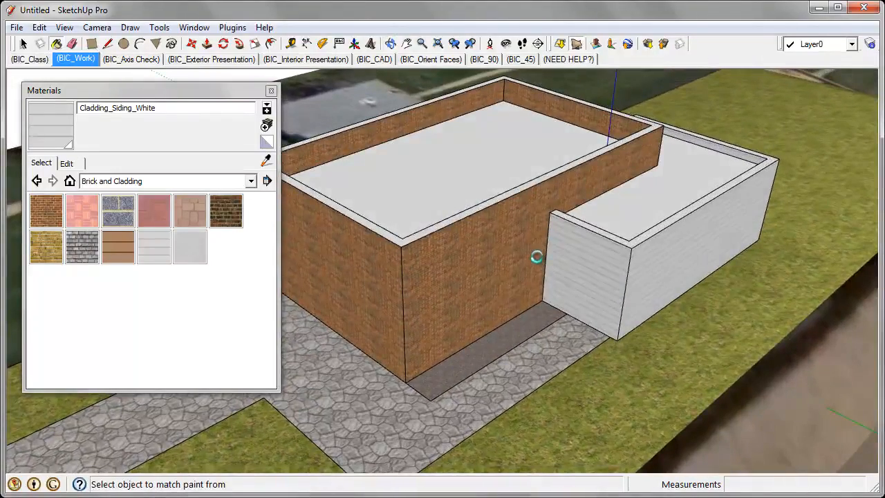
middle_drag(539, 258, 552, 278)
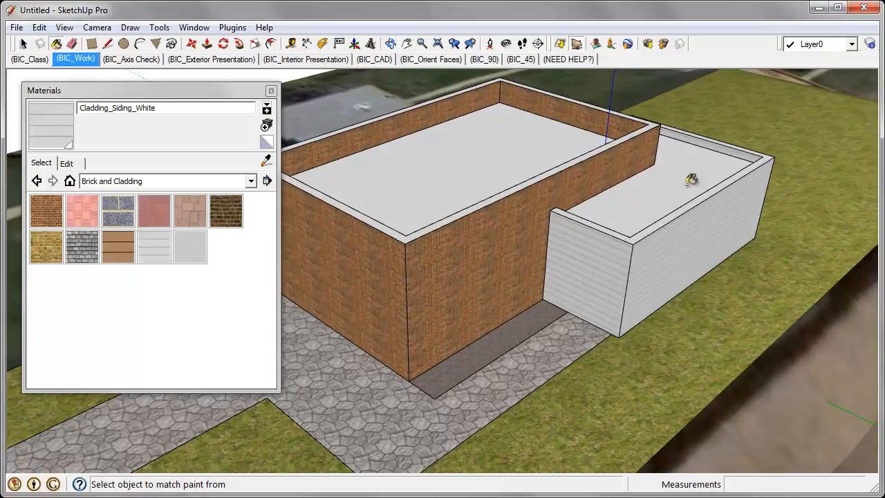
Step: Paint the roofs of the tall block and the lower volume with Groundcover_Gravel_1inch from the Groundcover collection
click(252, 181)
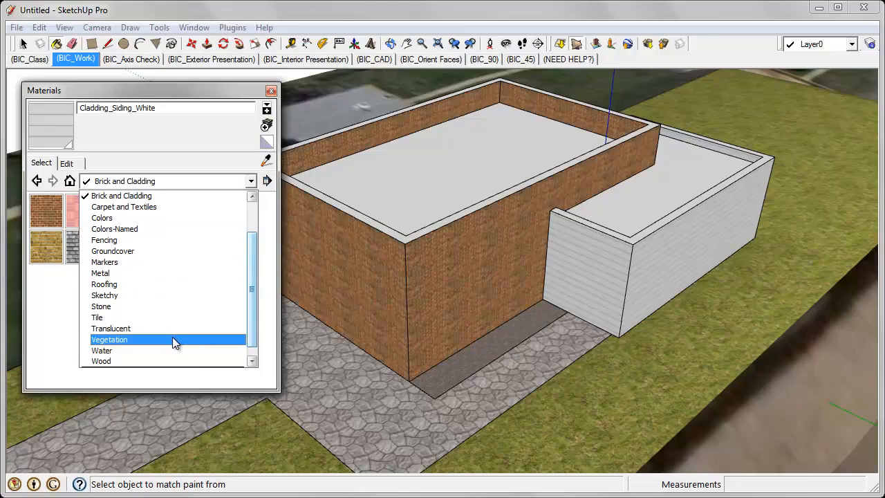
click(175, 252)
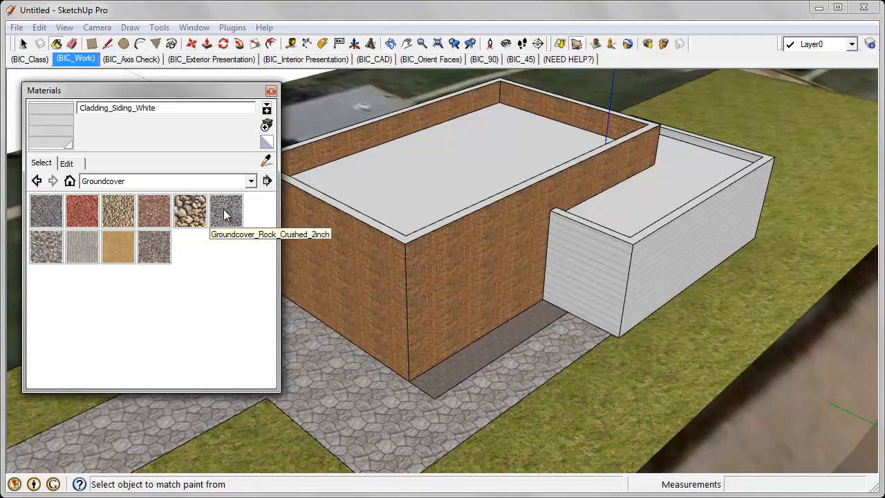
click(118, 215)
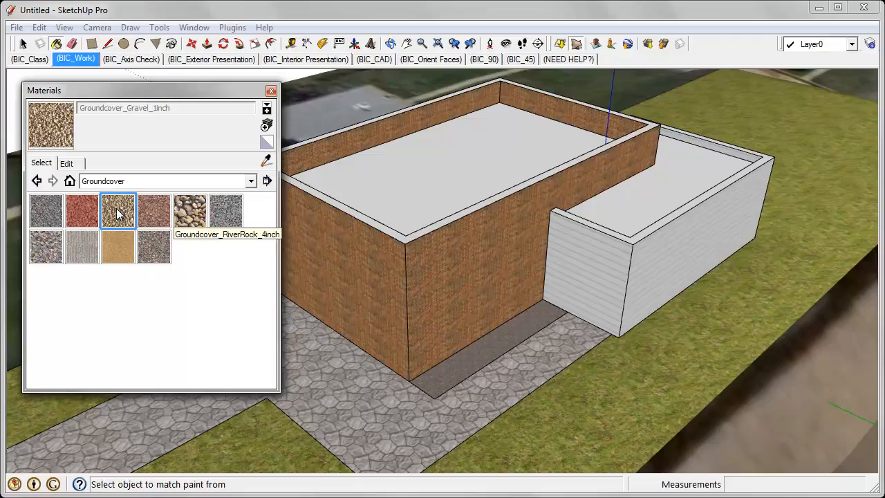
click(495, 146)
mouse_move(497, 148)
middle_down()
mouse_move(471, 197)
mouse_move(485, 254)
middle_up()
click(641, 234)
scroll(618, 247, up, 3)
mouse_move(618, 247)
middle_down()
mouse_move(480, 194)
mouse_move(629, 233)
middle_up()
scroll(643, 242, down, 2)
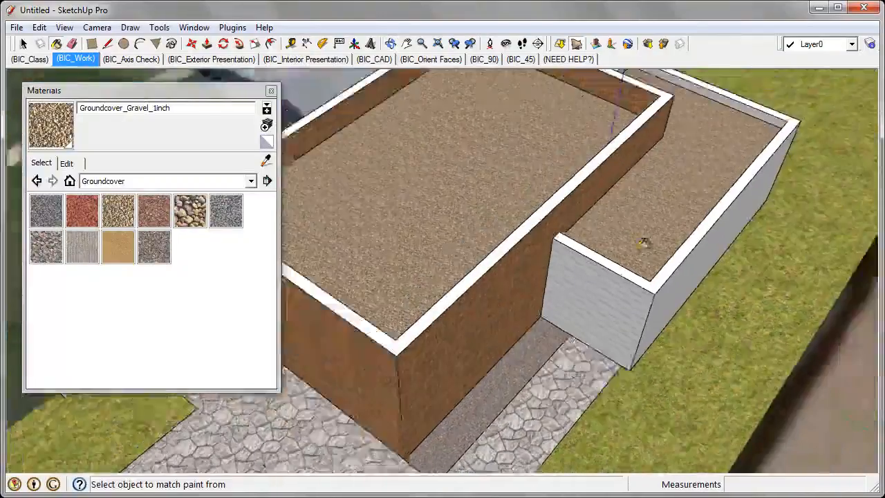
scroll(643, 244, down, 2)
middle_drag(638, 343, 632, 254)
scroll(633, 254, down, 1)
mouse_move(608, 307)
middle_down()
mouse_move(587, 279)
mouse_move(587, 293)
mouse_move(526, 268)
middle_up()
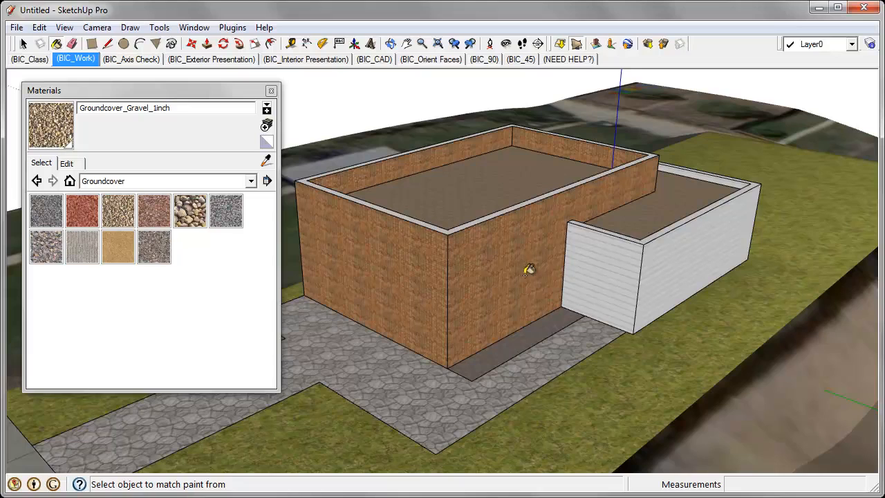
Step: Paint the top faces of both parapets with Metal_Rough from the Metal collection
middle_drag(530, 276, 537, 294)
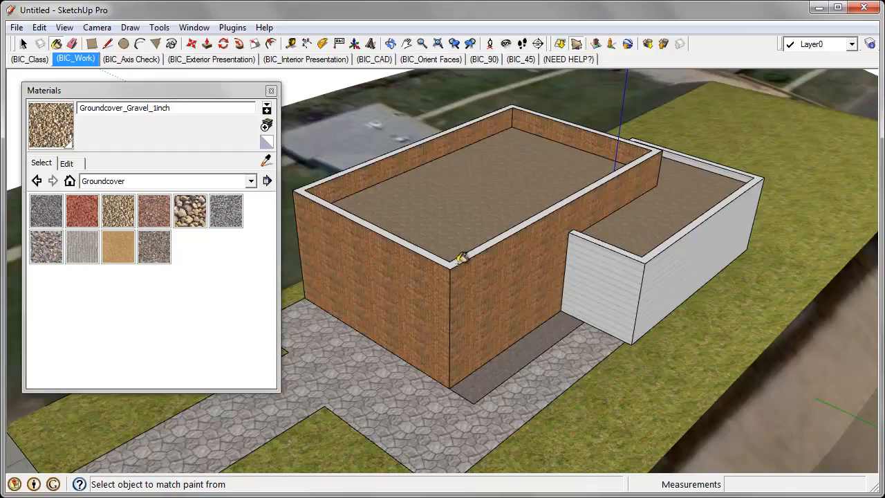
click(176, 181)
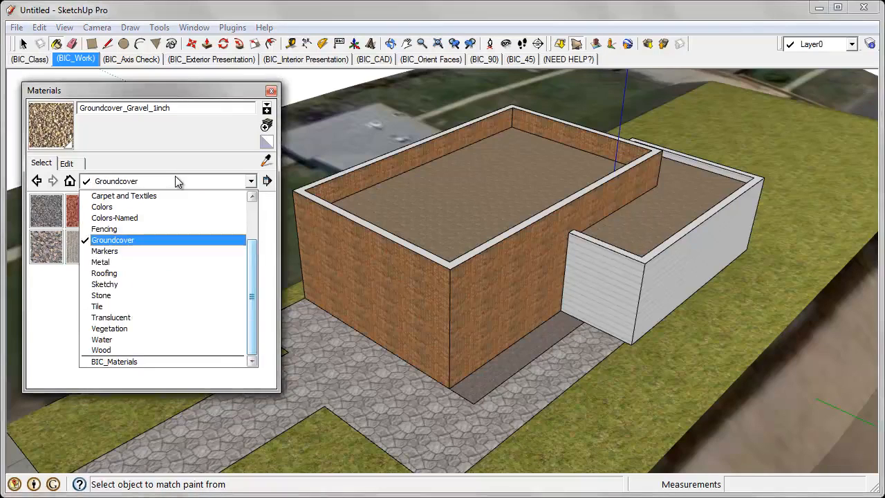
click(175, 262)
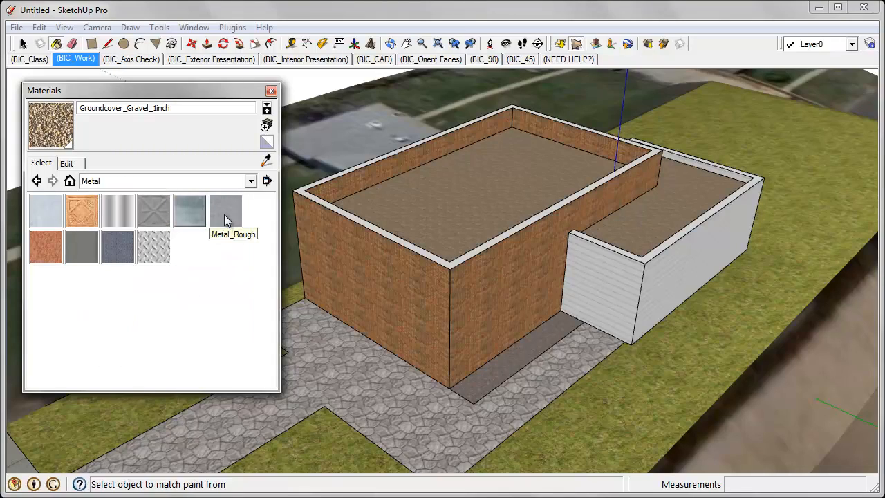
click(224, 214)
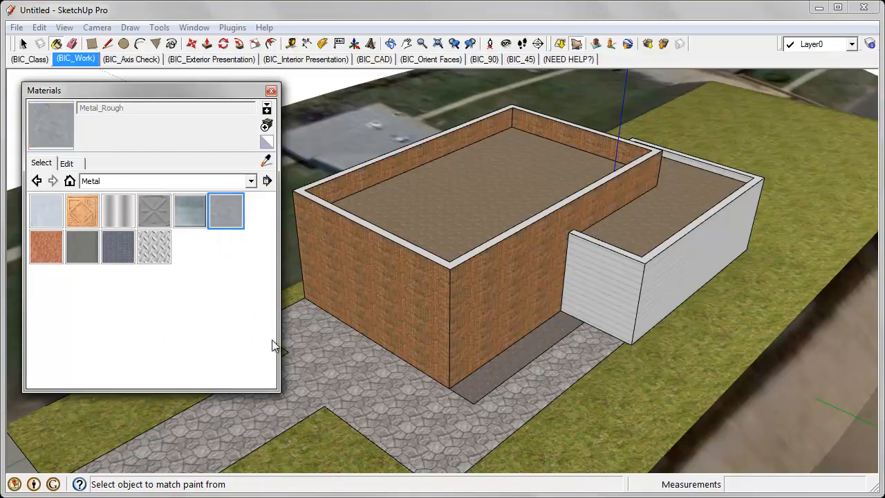
middle_drag(495, 303, 492, 315)
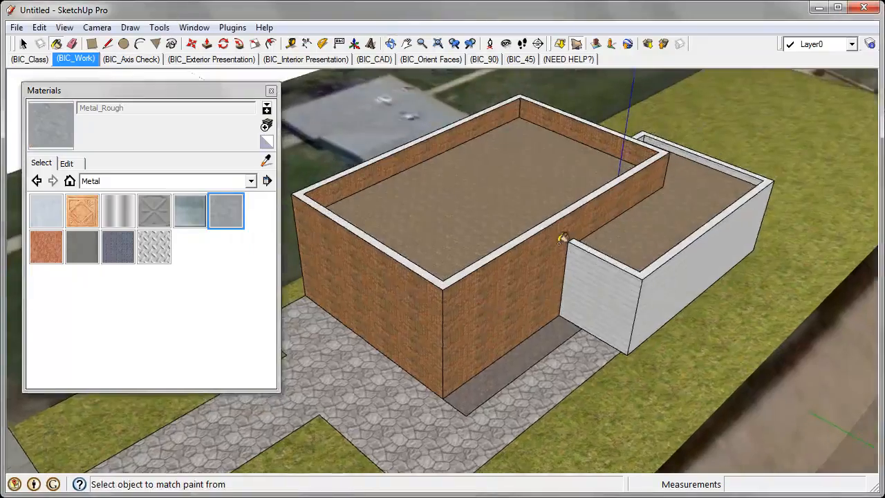
scroll(546, 204, up, 4)
click(547, 198)
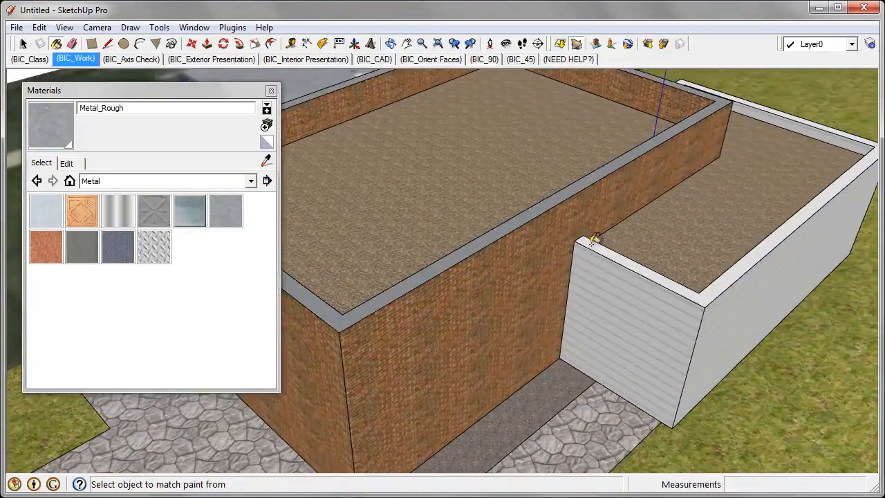
click(593, 242)
mouse_move(601, 325)
middle_down()
mouse_move(562, 303)
mouse_move(676, 295)
mouse_move(672, 277)
mouse_move(619, 310)
mouse_move(615, 323)
middle_up()
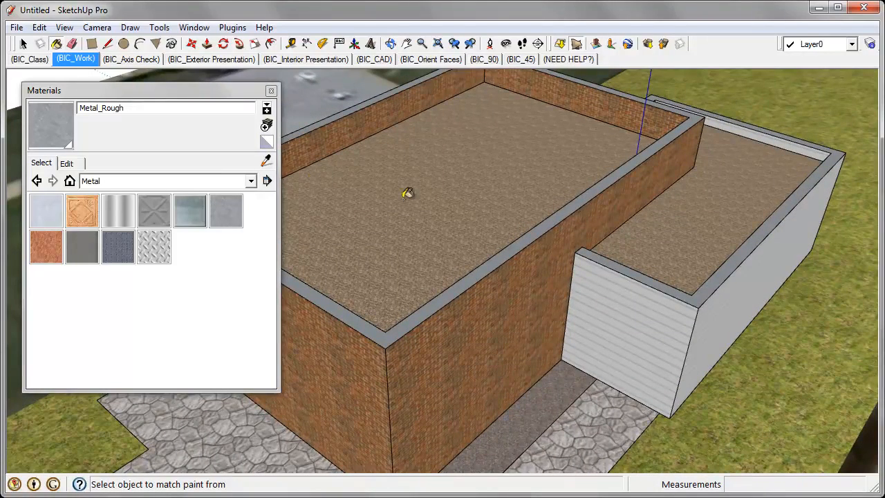
Step: Push/Pull the top face of the tall block's parapet up 4" as a new starting face to form a metal cap
click(207, 44)
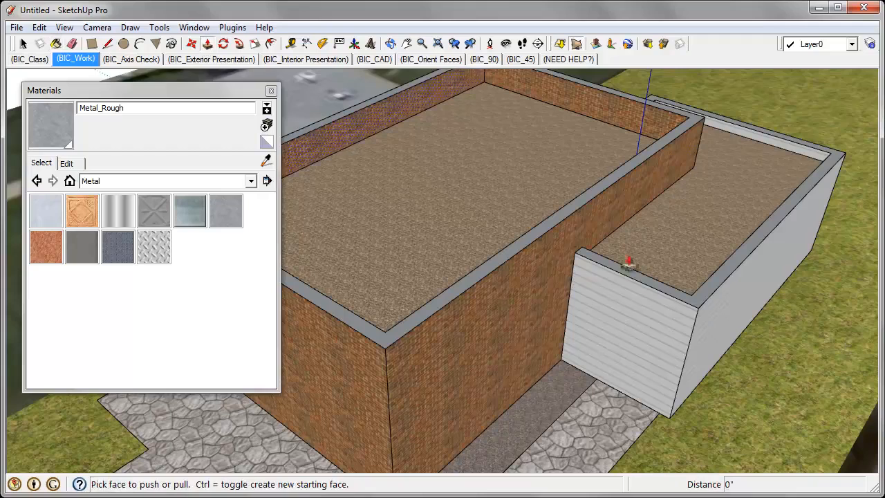
drag(515, 259, 526, 196)
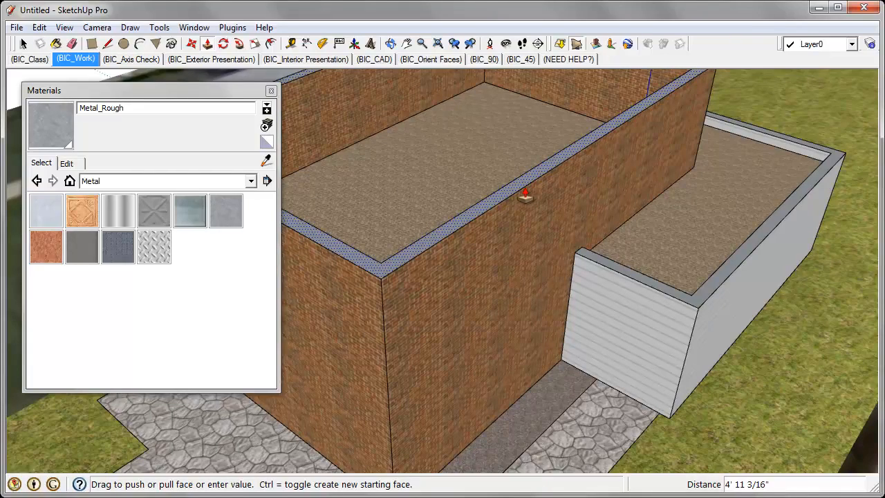
drag(525, 195, 524, 194)
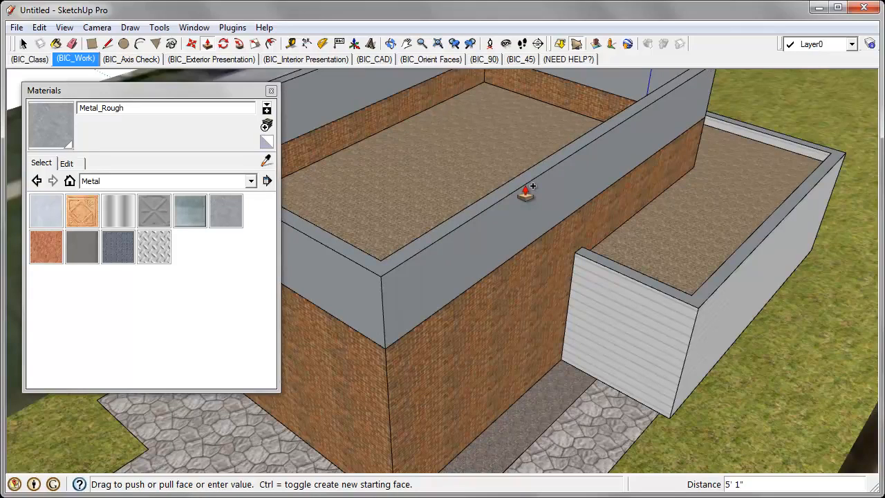
text(4)
key(Return)
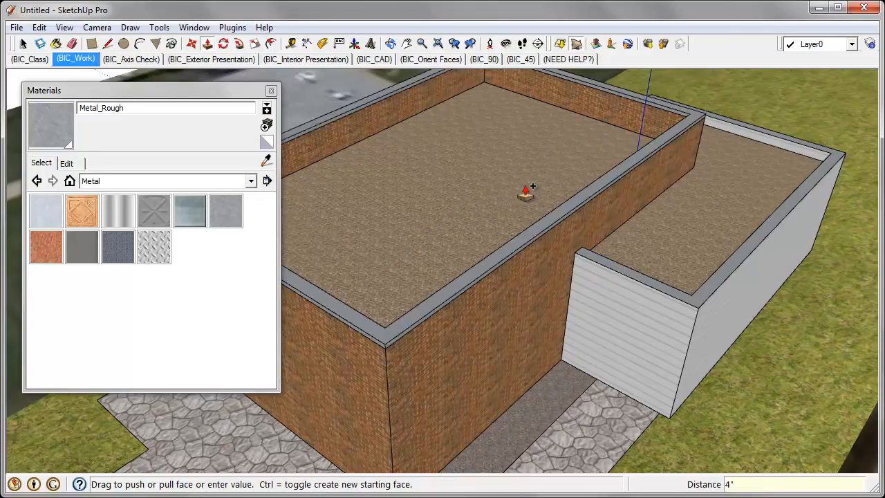
Step: Push/Pull the top face of the lower volume's parapet up 4" as a new starting face to form a matching cap
middle_drag(537, 409, 440, 357)
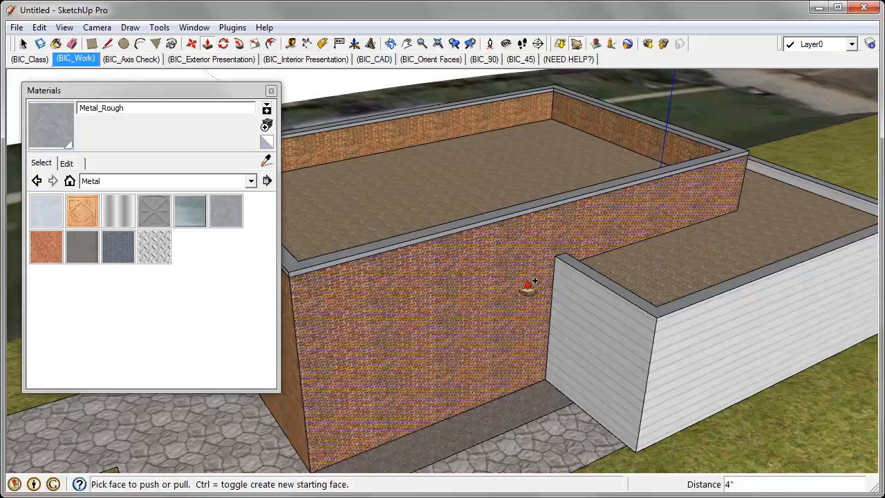
scroll(527, 285, up, 4)
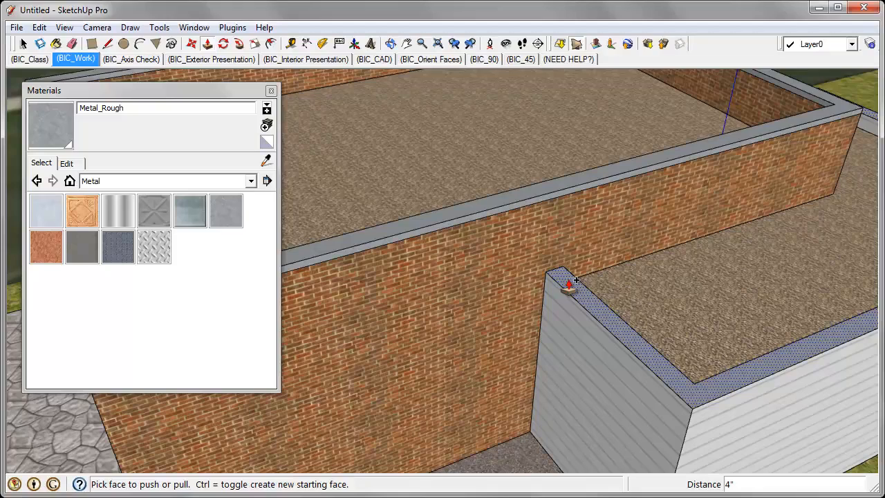
middle_drag(457, 415, 548, 334)
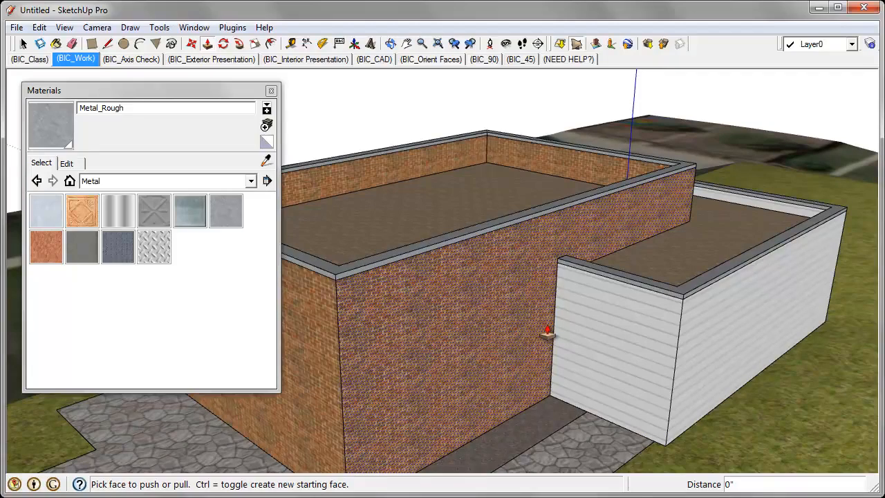
scroll(692, 247, down, 3)
middle_drag(692, 247, 538, 357)
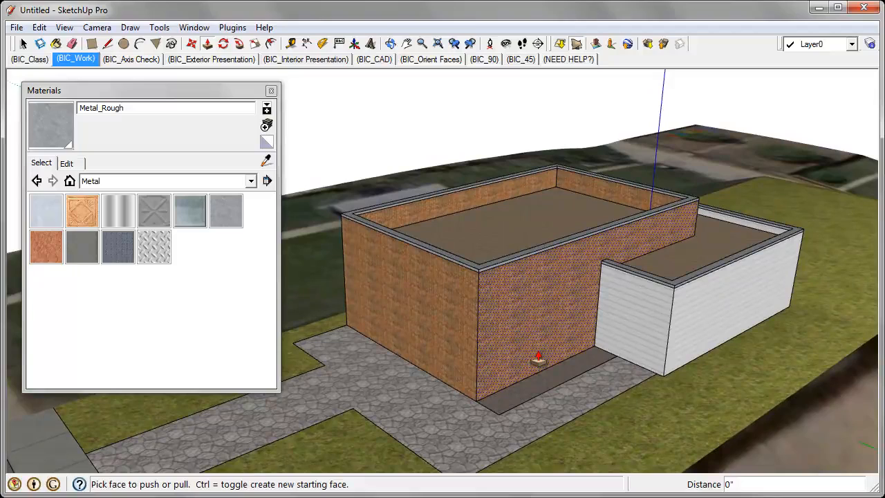
middle_drag(538, 358, 571, 360)
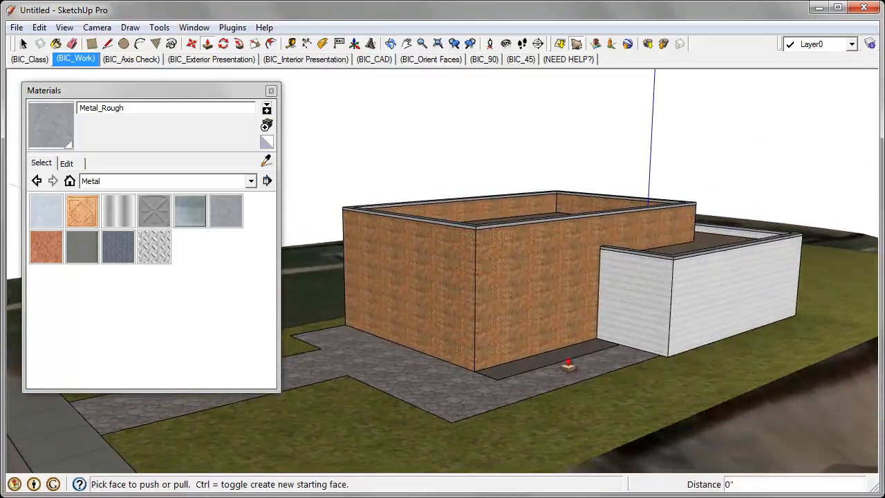
mouse_move(575, 277)
middle_down()
mouse_move(571, 292)
mouse_move(572, 285)
middle_up()
scroll(481, 243, up, 5)
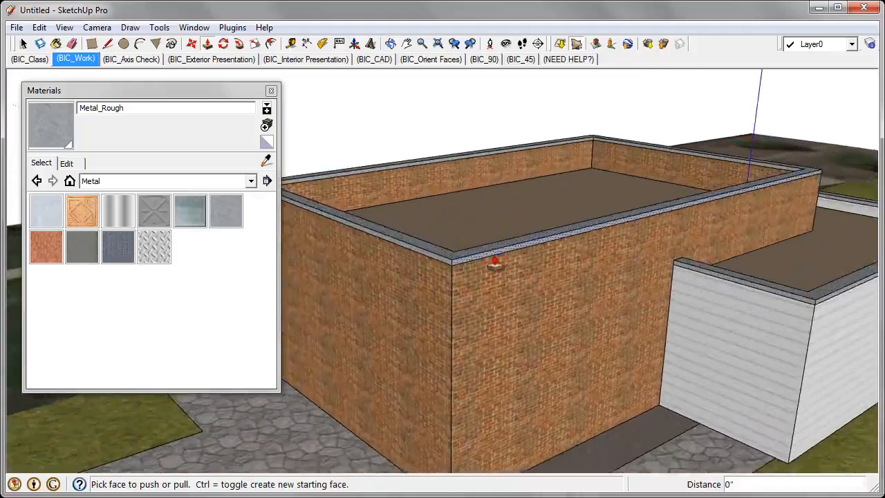
middle_drag(495, 259, 494, 279)
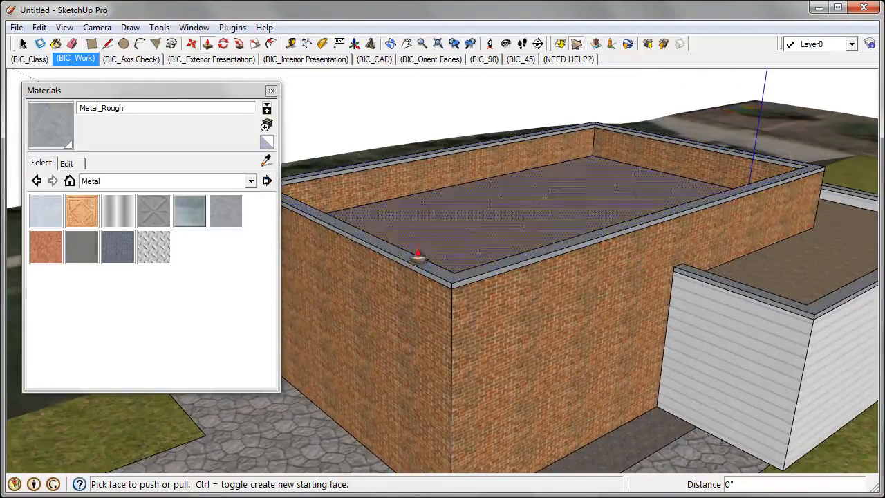
Step: Open the in-model Cladding_Siding_White material for editing and set its HLS saturation to 57
click(74, 184)
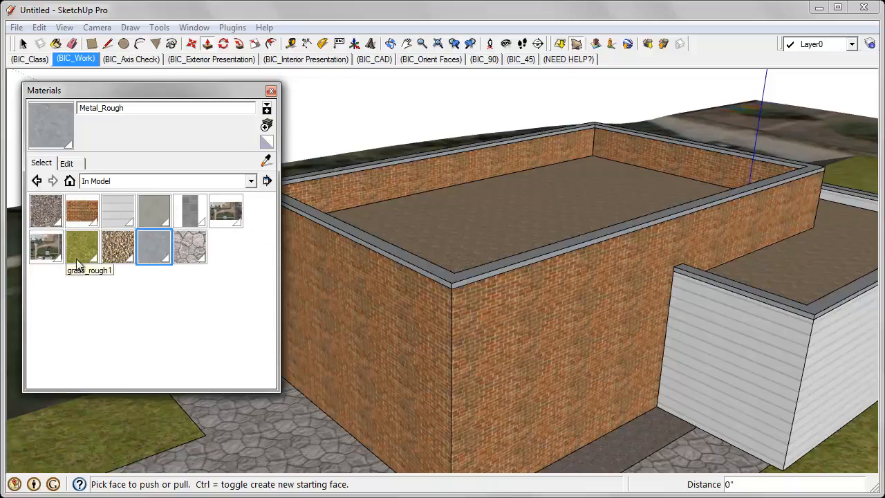
double_click(113, 209)
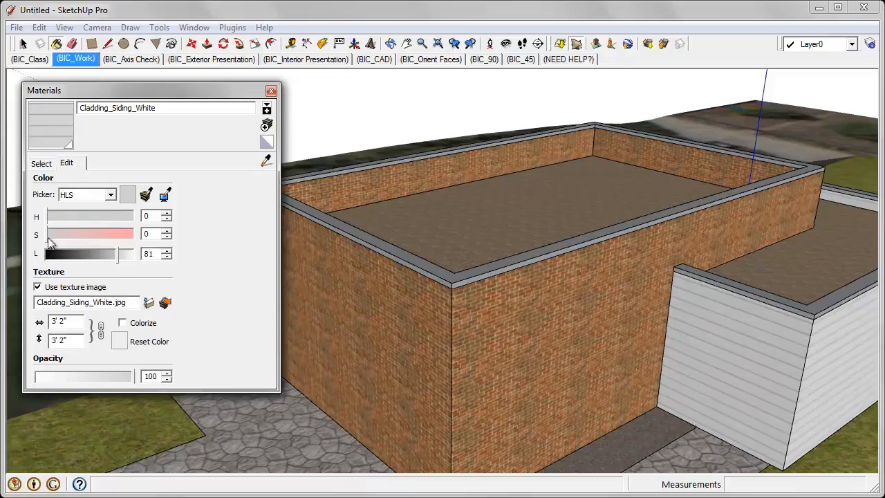
drag(47, 235, 100, 240)
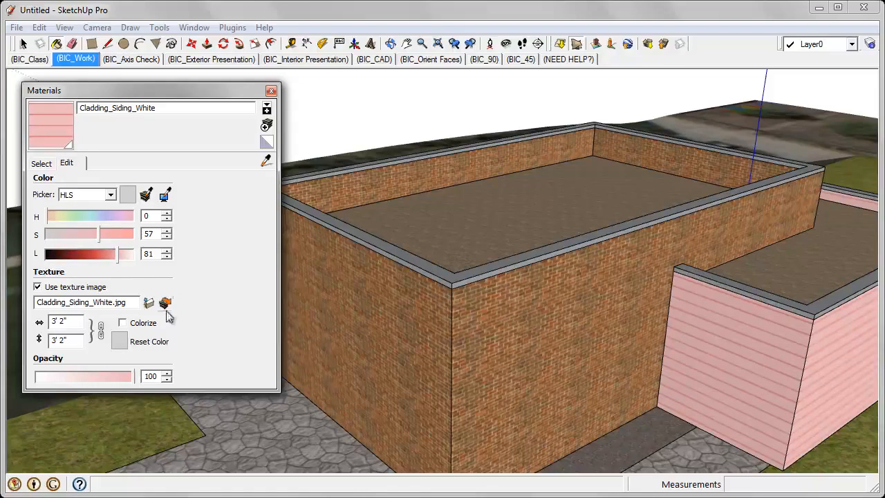
Step: Recolor Cladding_Siding_White to pale yellow in HLS with hue 54, saturation 59 and lightness 76
click(111, 195)
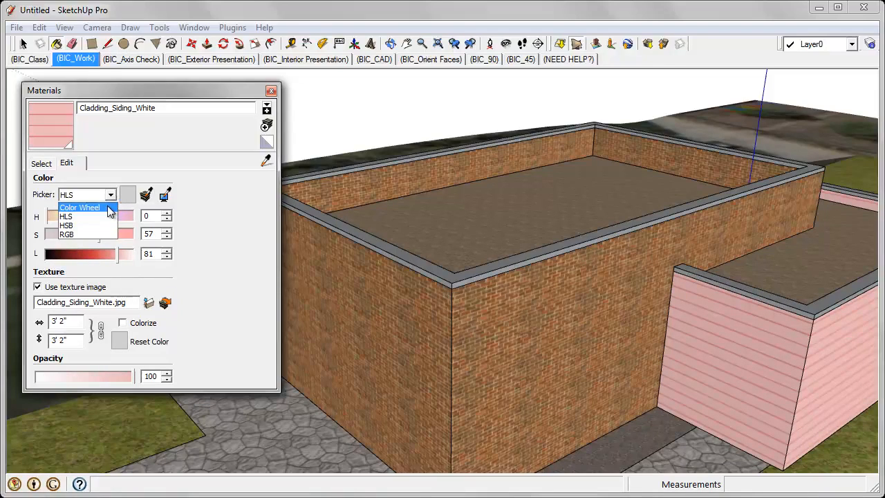
click(111, 195)
click(111, 195)
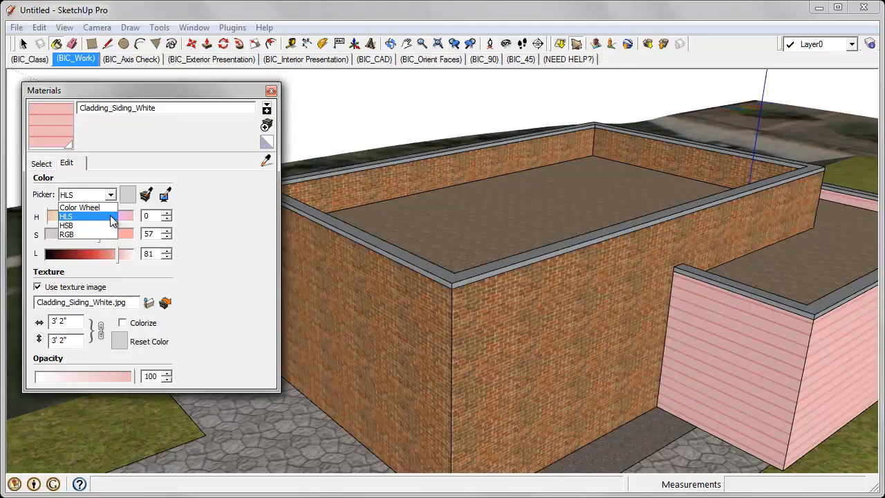
click(112, 218)
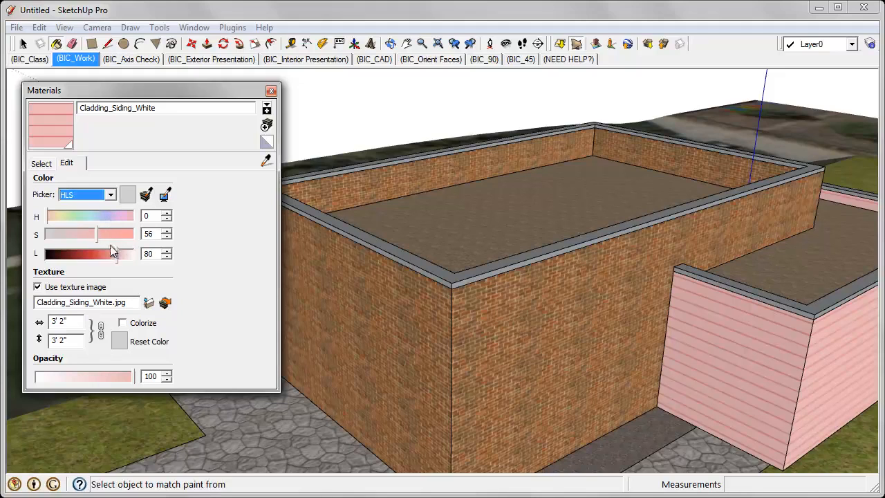
drag(101, 238, 114, 236)
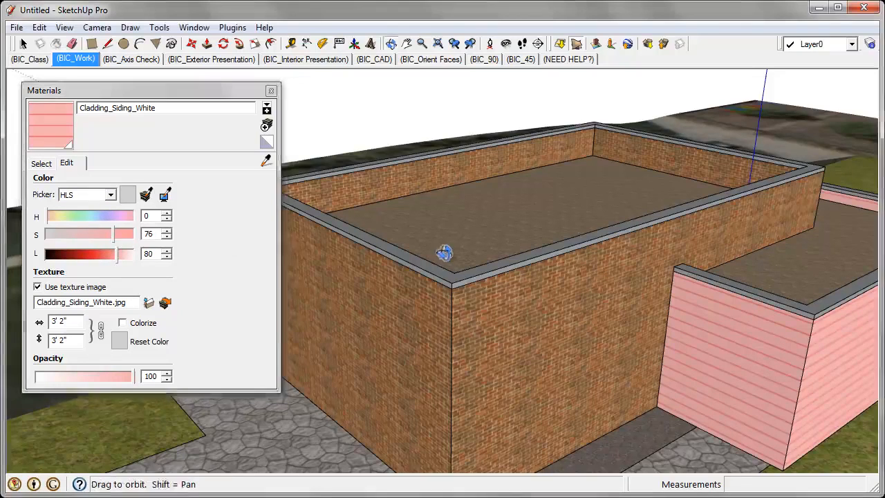
middle_drag(445, 253, 304, 207)
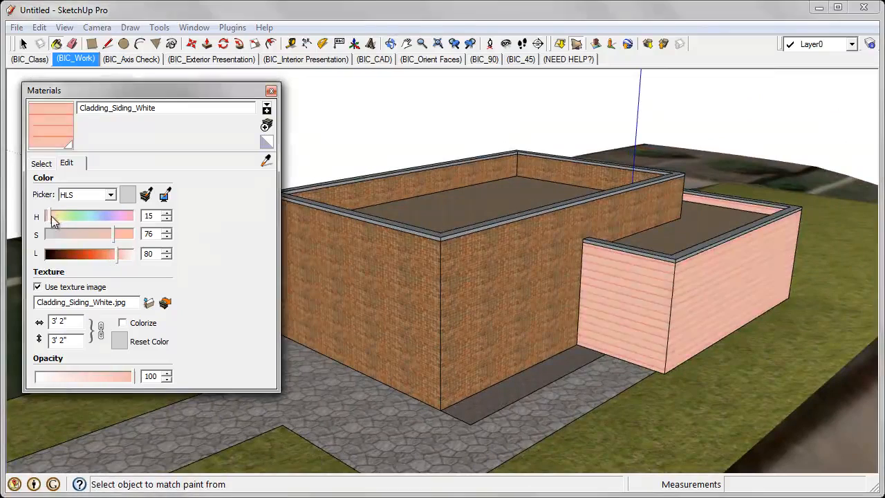
click(60, 217)
drag(117, 253, 97, 240)
mouse_move(291, 298)
middle_down()
mouse_move(326, 306)
mouse_move(336, 257)
mouse_move(518, 263)
mouse_move(387, 288)
mouse_move(438, 312)
middle_up()
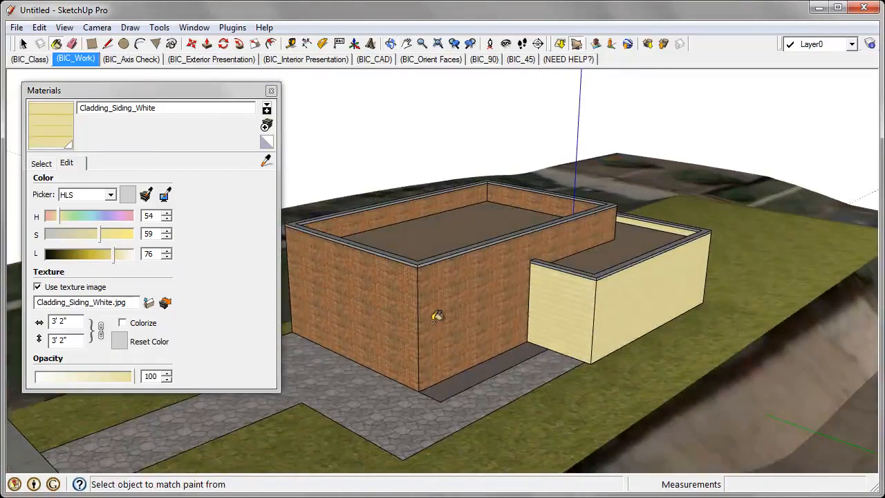
mouse_move(563, 257)
middle_down()
mouse_move(565, 281)
mouse_move(470, 369)
mouse_move(437, 320)
mouse_move(395, 314)
mouse_move(395, 354)
mouse_move(450, 336)
mouse_move(437, 369)
mouse_move(504, 291)
mouse_move(443, 237)
mouse_move(450, 253)
mouse_move(456, 233)
mouse_move(448, 276)
mouse_move(462, 286)
middle_up()
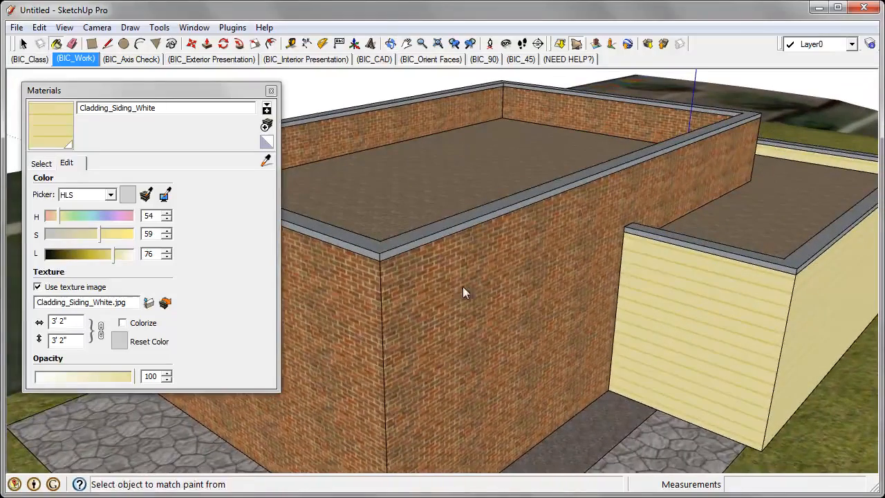
Step: Open the in-model Metal_Rough material for editing and set its HLS color to hue 90, saturation 77 and lightness 39
click(45, 166)
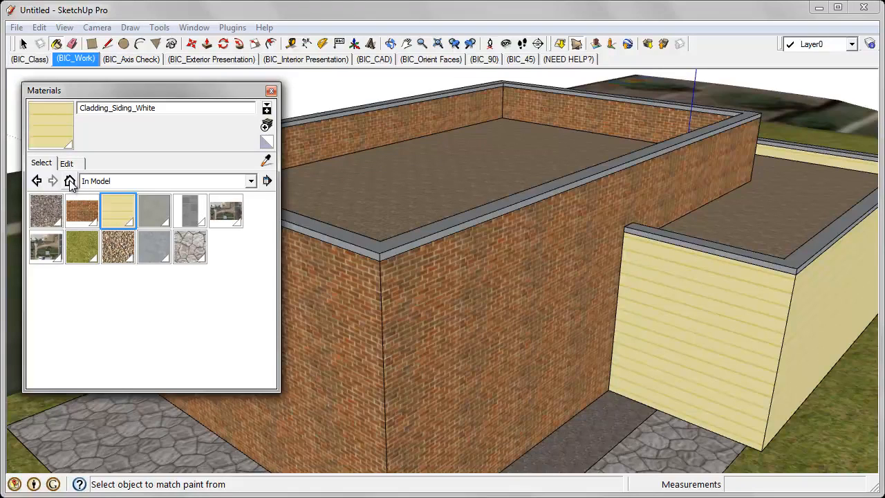
double_click(156, 250)
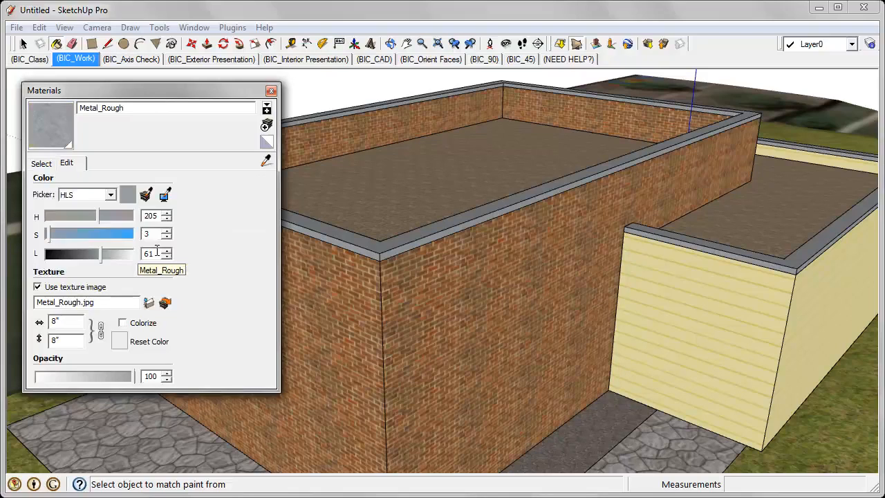
drag(48, 235, 67, 217)
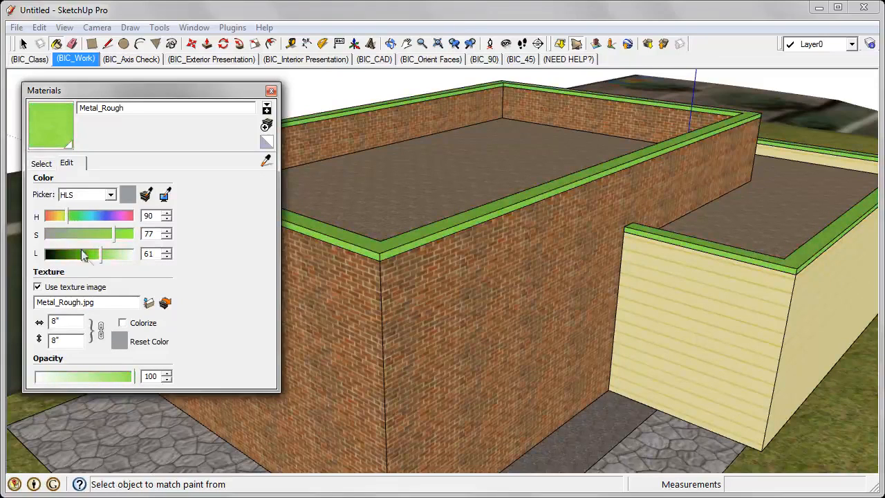
drag(99, 255, 78, 256)
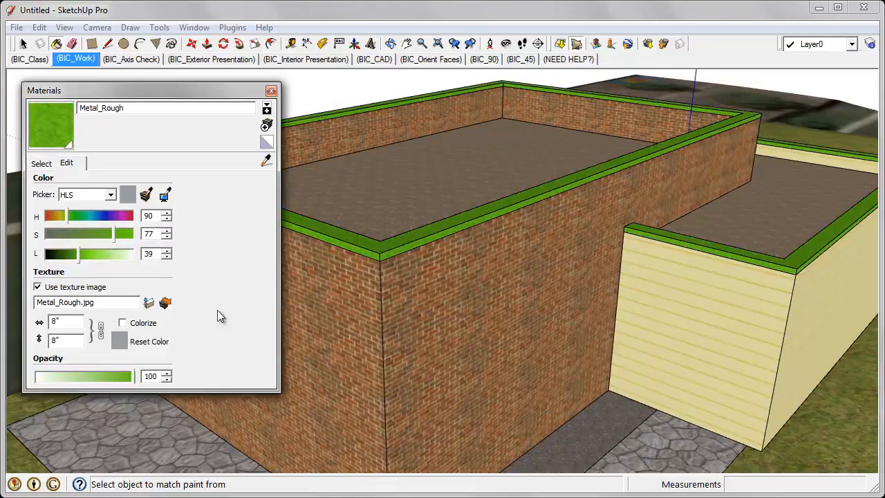
middle_drag(530, 263, 527, 216)
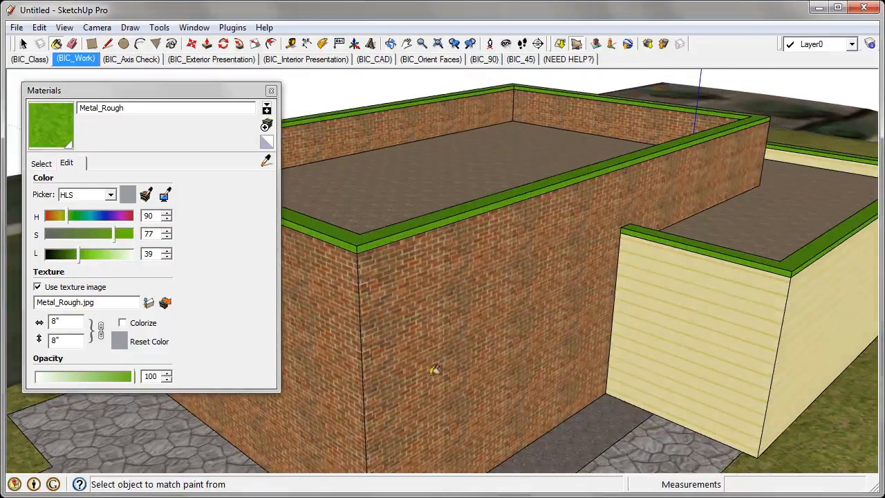
Step: Match the Metal_Rough color to the tall block's brick wall by sampling it in the model, and close the material editor
click(150, 197)
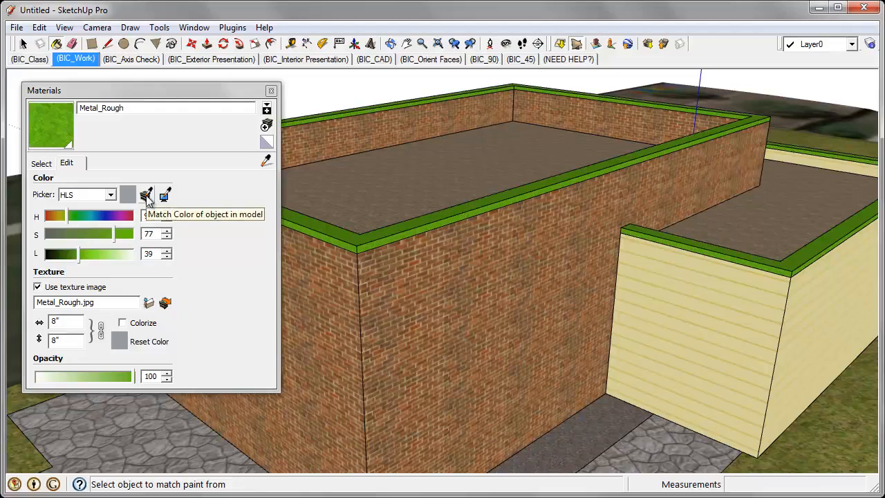
click(146, 195)
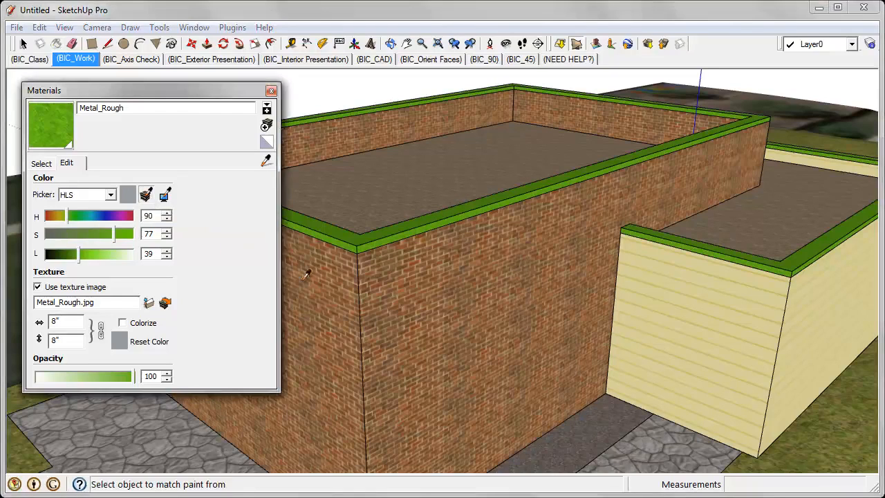
click(532, 287)
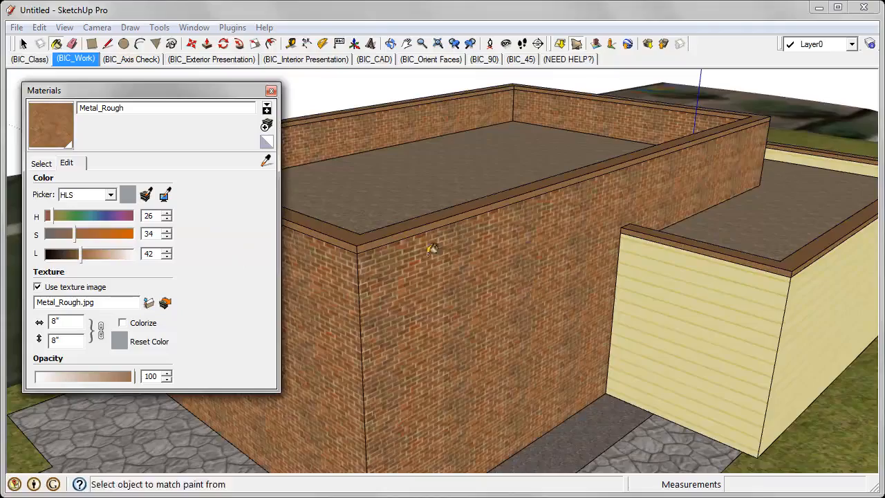
scroll(447, 286, up, 5)
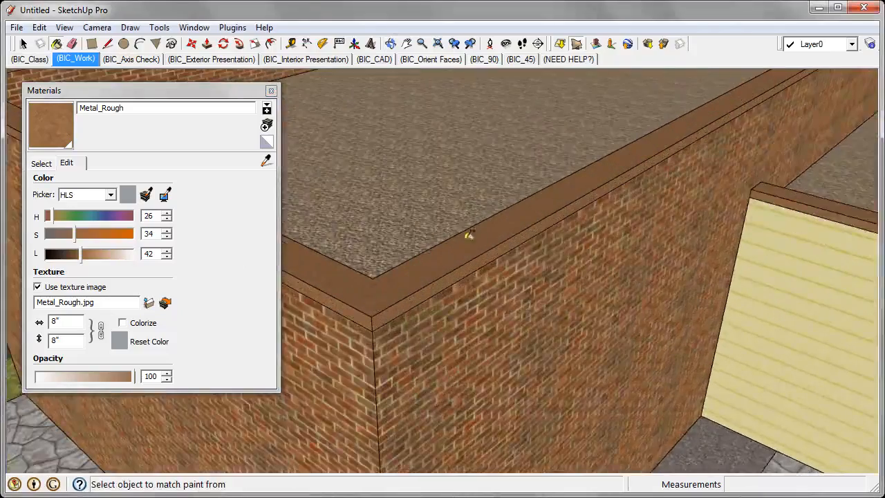
mouse_move(458, 289)
middle_down()
mouse_move(449, 320)
mouse_move(439, 261)
mouse_move(486, 243)
mouse_move(511, 297)
mouse_move(494, 249)
mouse_move(450, 251)
mouse_move(588, 273)
middle_up()
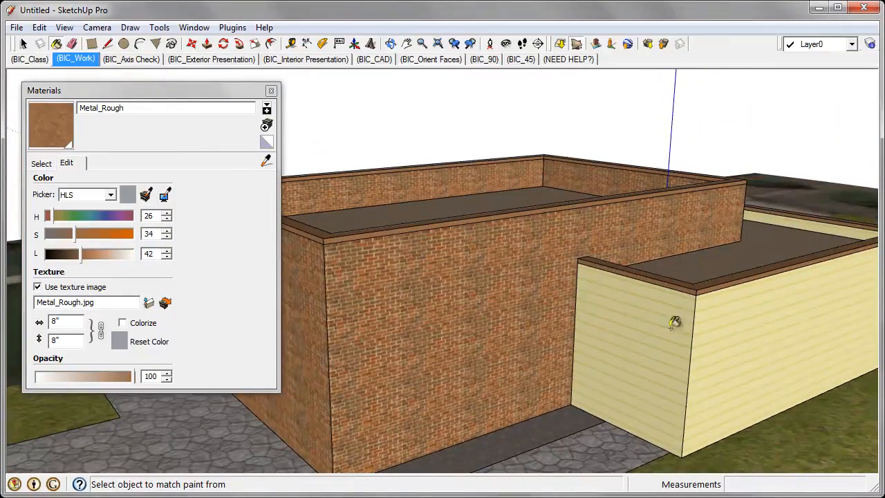
mouse_move(676, 324)
middle_down()
mouse_move(534, 316)
mouse_move(544, 303)
mouse_move(528, 312)
mouse_move(567, 346)
mouse_move(562, 326)
middle_up()
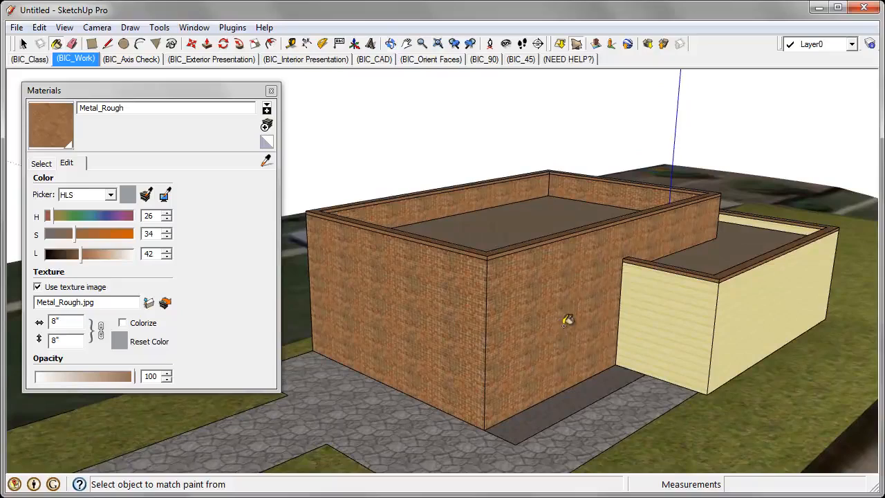
mouse_move(467, 273)
middle_down()
mouse_move(466, 241)
mouse_move(630, 225)
mouse_move(500, 293)
middle_up()
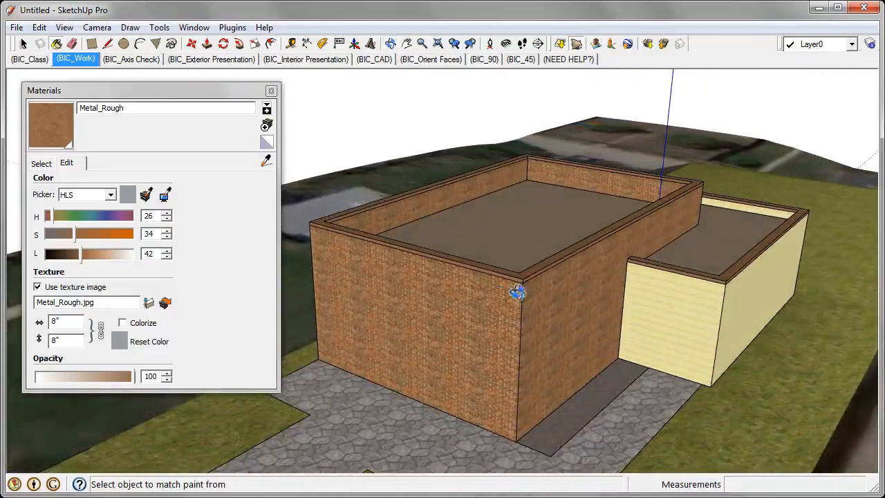
mouse_move(672, 293)
middle_down()
mouse_move(546, 259)
mouse_move(675, 289)
mouse_move(615, 371)
middle_up()
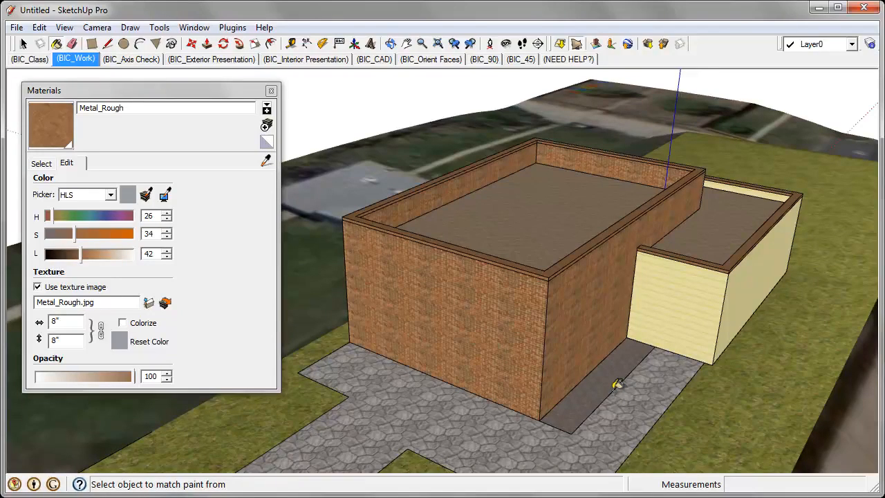
click(272, 91)
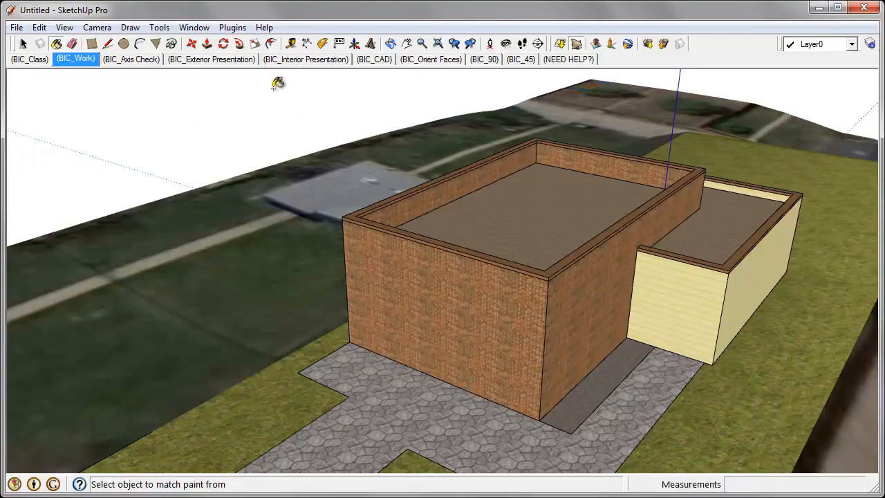
Step: Search the online component library for SU101 and open the SU101 collection from the results
click(194, 27)
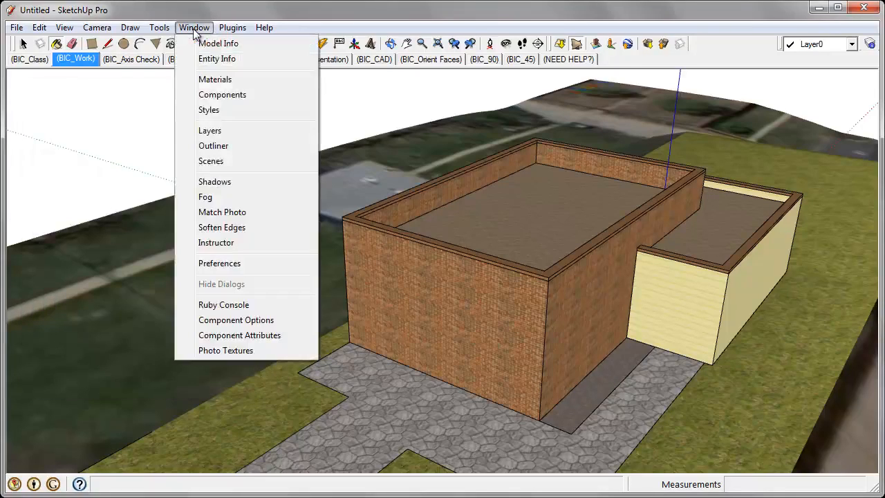
click(280, 95)
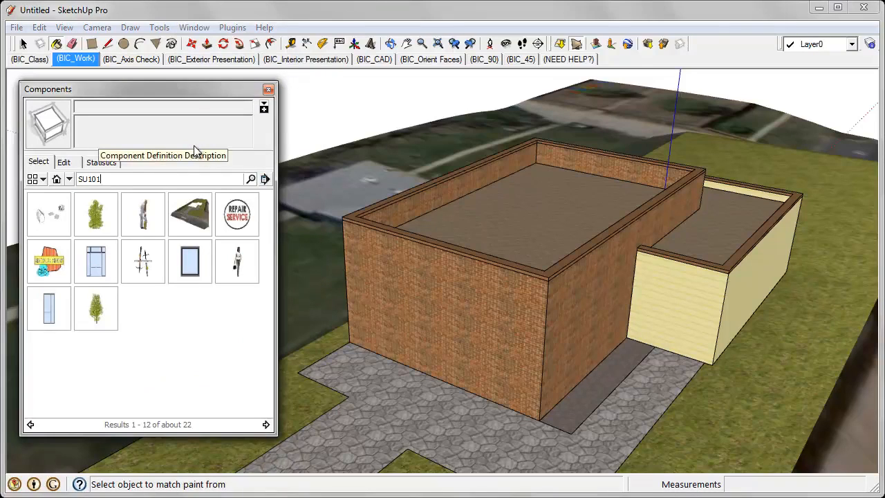
key(Return)
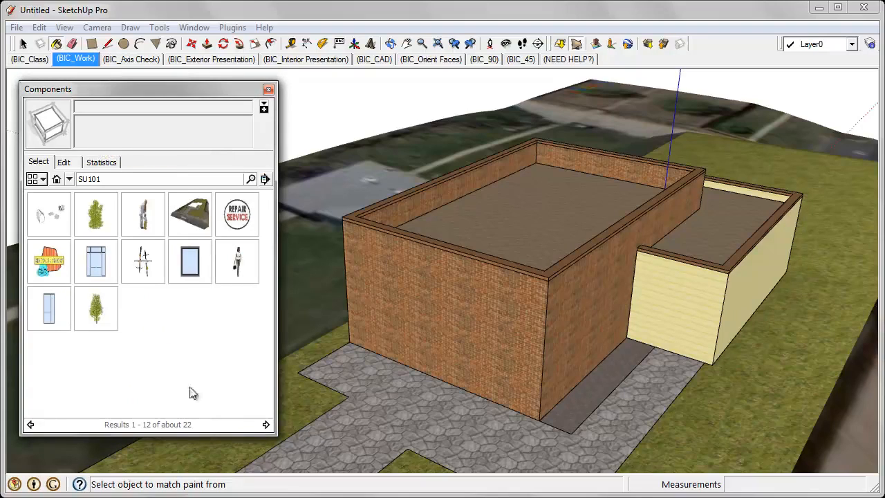
click(267, 425)
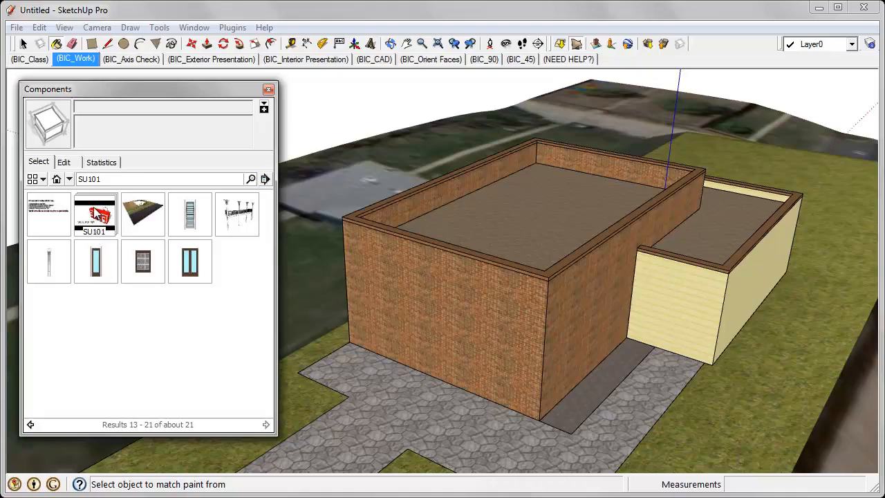
click(98, 214)
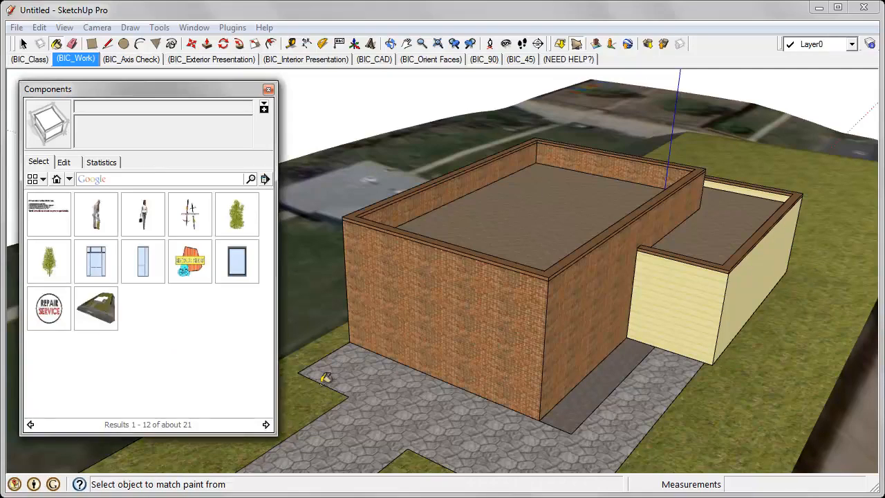
Step: Place the BIC_Bike Shop - Door - Double component at the base of the tall brick block's front wall
middle_drag(510, 253, 513, 270)
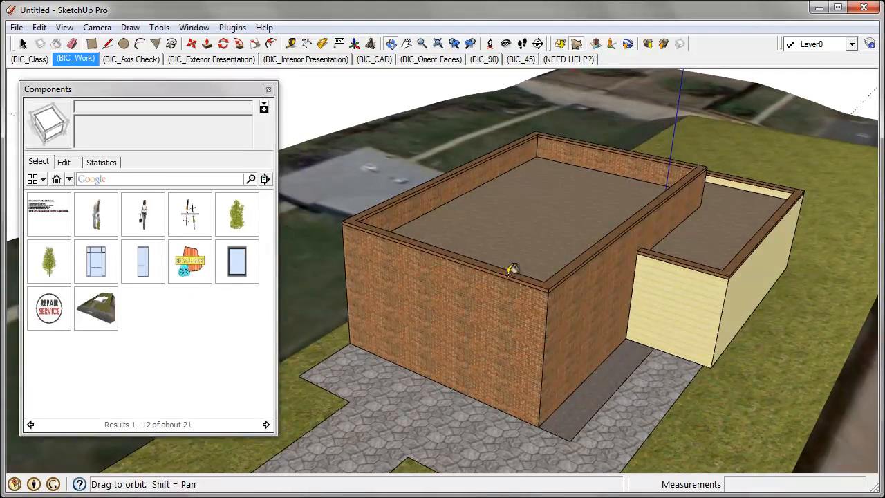
key(b)
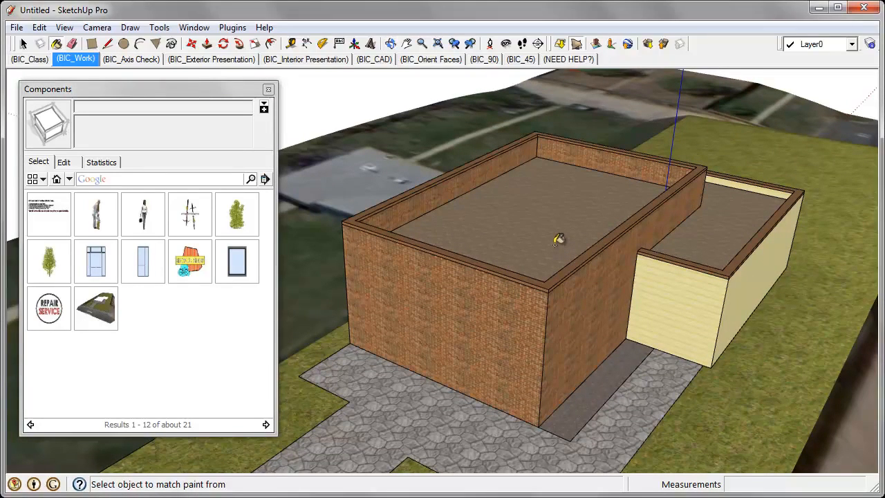
click(96, 266)
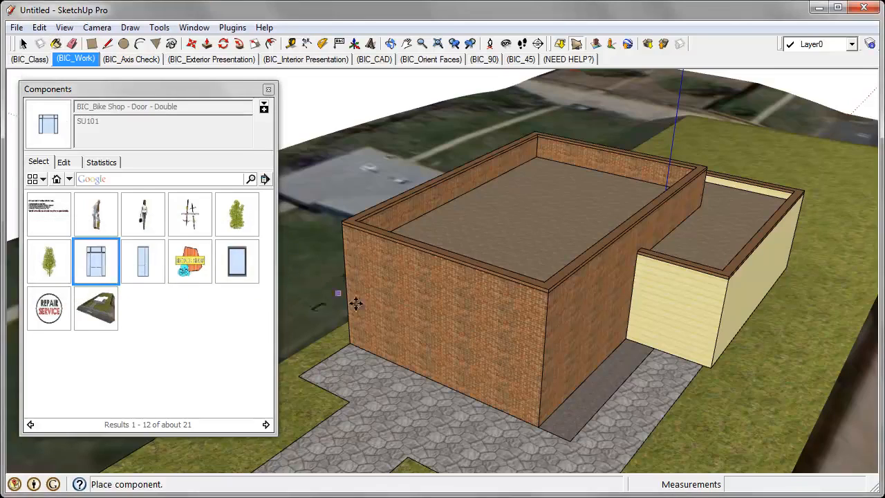
click(435, 379)
middle_drag(415, 425, 407, 371)
key(m)
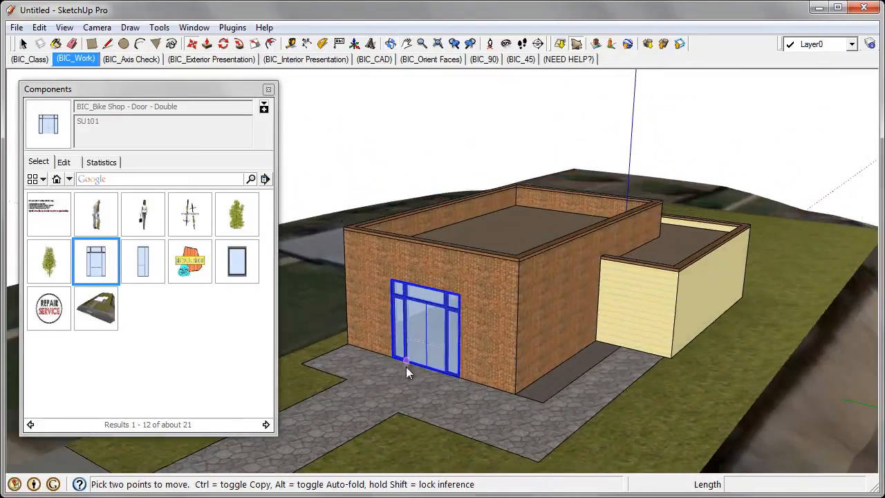
Step: Place the BIC_Bike Shop - Door - Single component on the base edge of the lower volume's siding wall, beside the gravel strip's corner
click(141, 270)
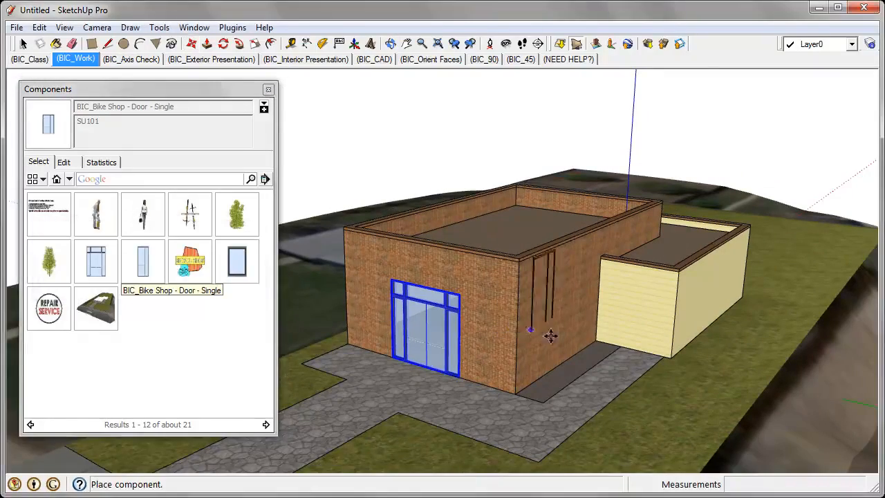
scroll(626, 346, up, 5)
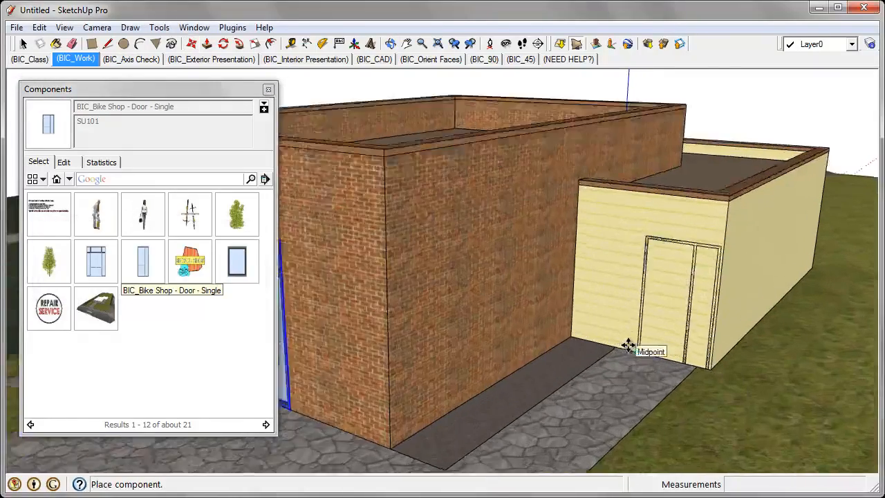
scroll(628, 346, up, 3)
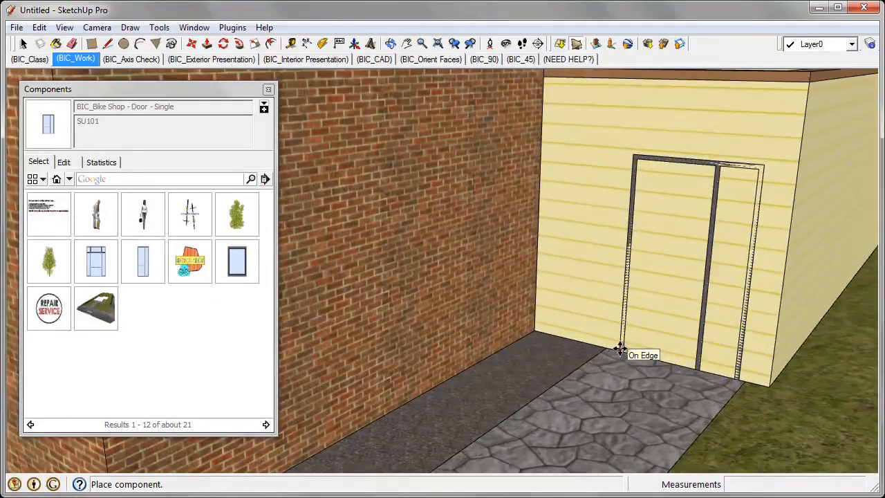
click(620, 350)
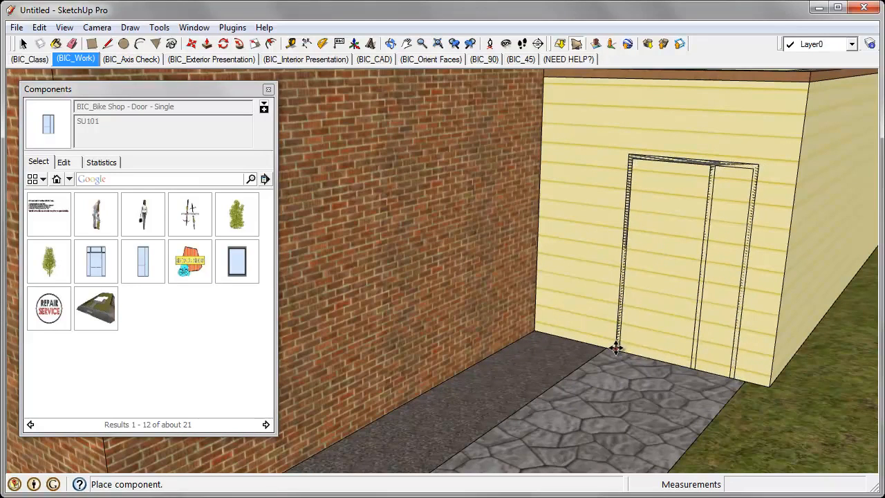
click(615, 349)
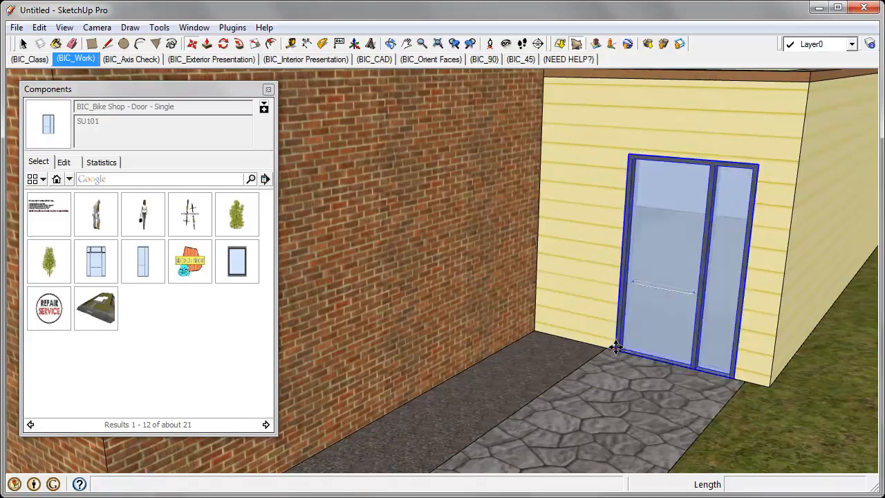
Step: Examine the single door in the siding wall and the double door in the brick wall, up close and from a distance
scroll(609, 346, down, 4)
scroll(611, 334, down, 8)
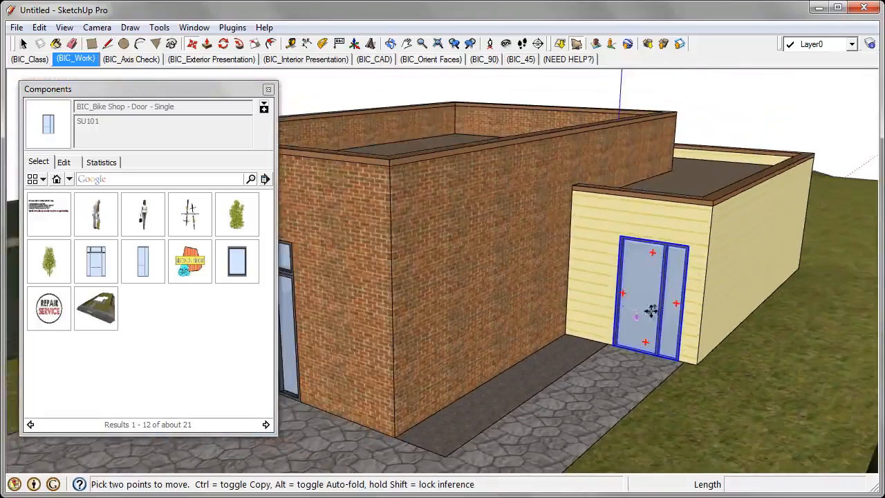
middle_drag(557, 335, 510, 324)
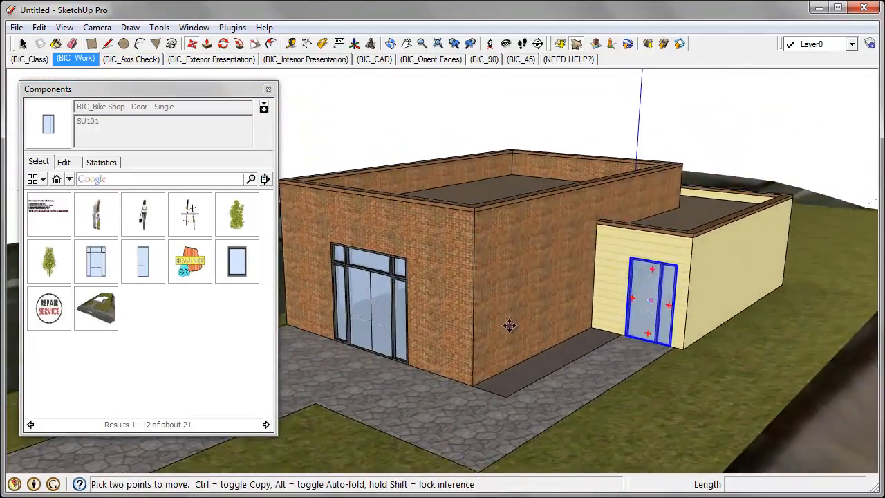
middle_drag(614, 325, 610, 328)
scroll(610, 330, up, 6)
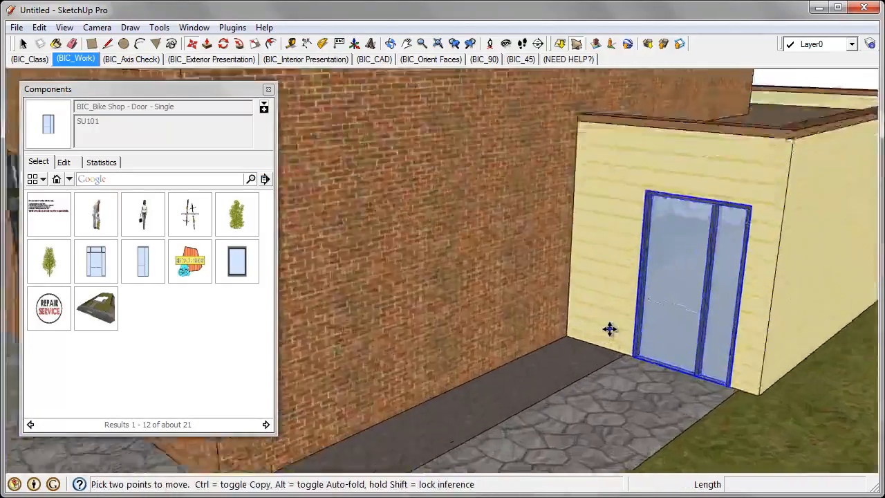
scroll(584, 317, down, 2)
scroll(579, 313, down, 4)
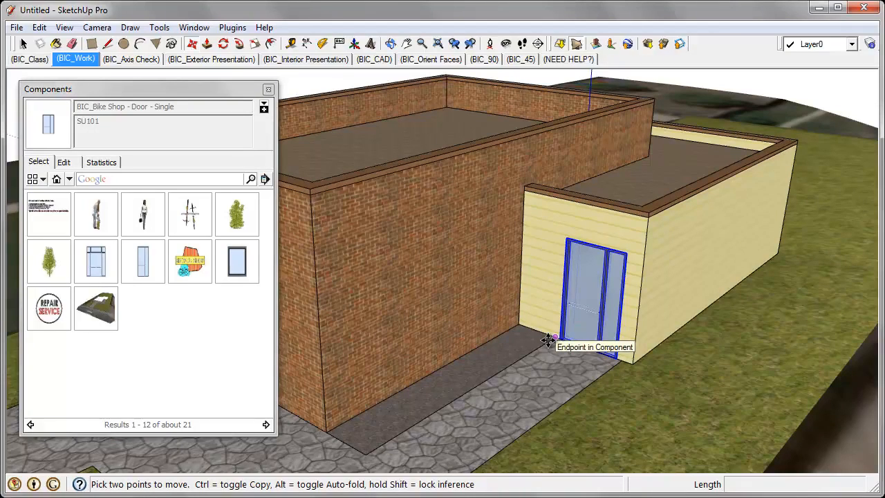
scroll(737, 271, down, 3)
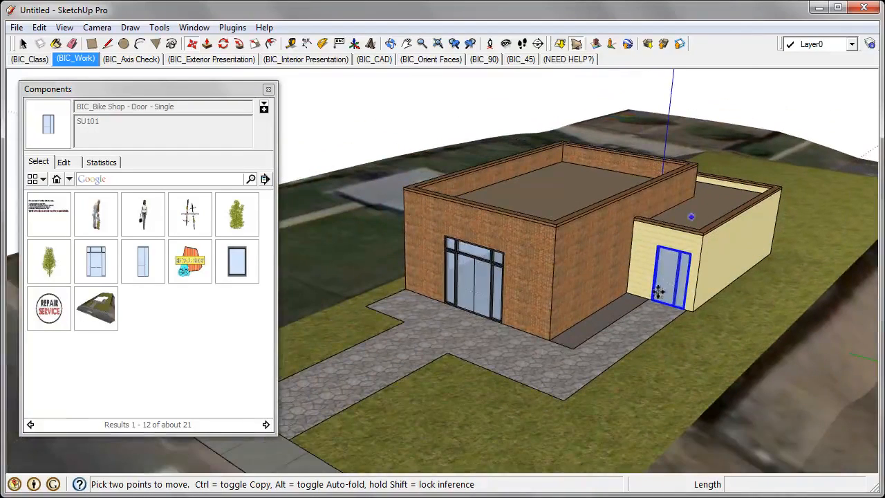
mouse_move(676, 297)
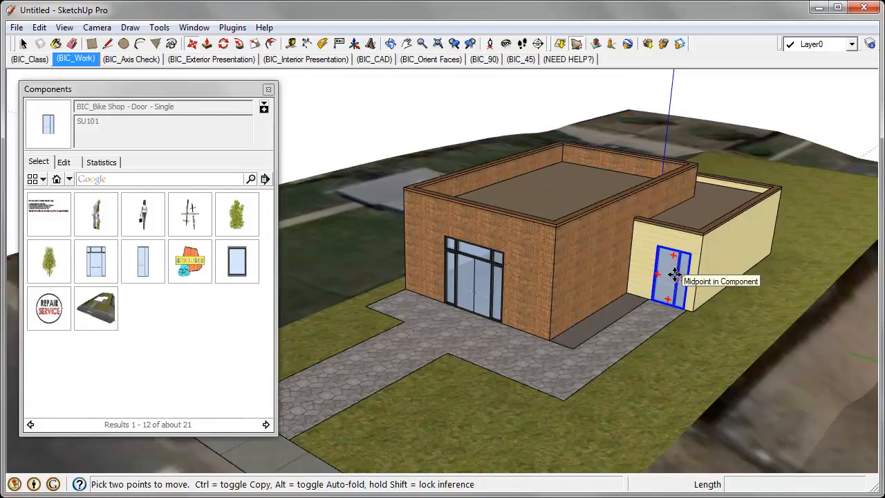
scroll(674, 275, up, 6)
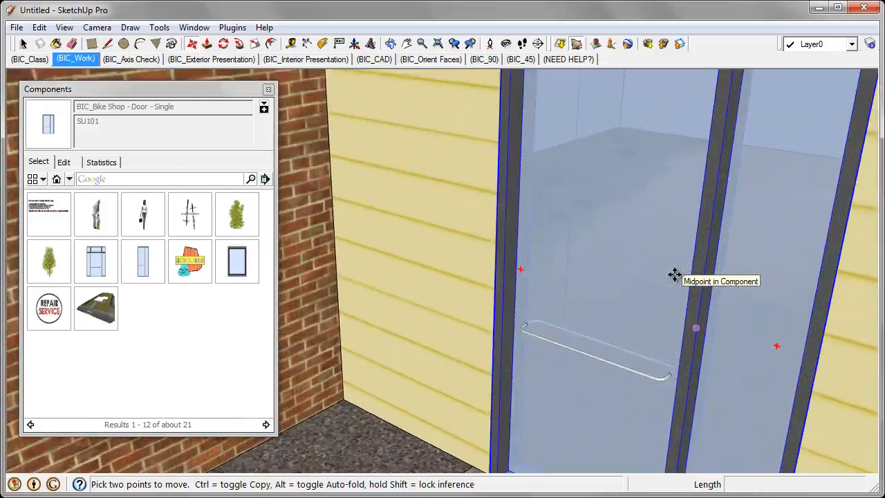
scroll(675, 275, down, 8)
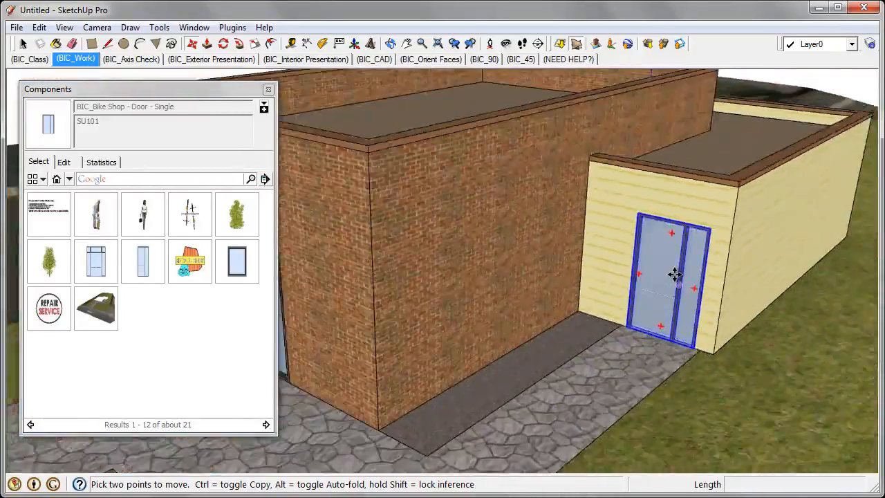
scroll(675, 275, down, 3)
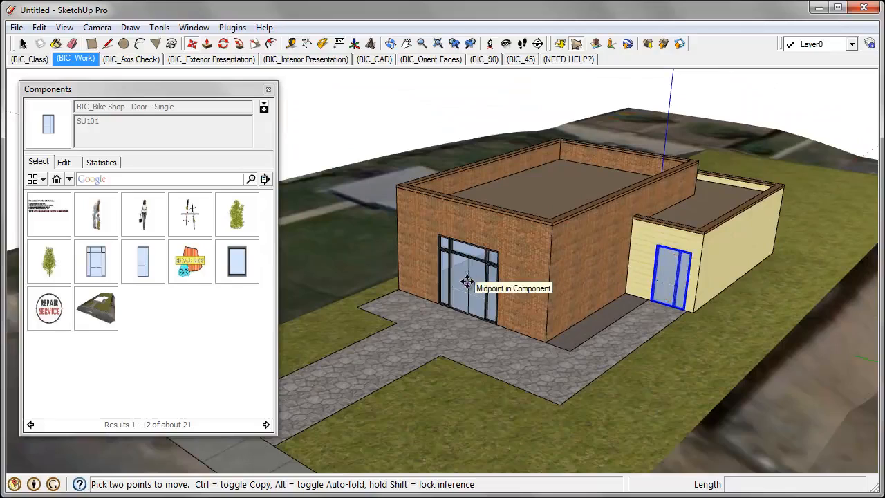
scroll(468, 281, up, 10)
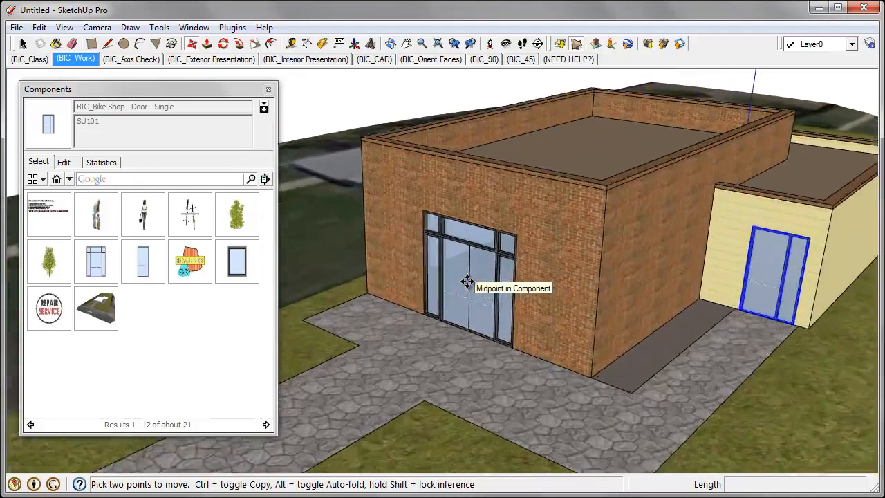
scroll(467, 282, up, 3)
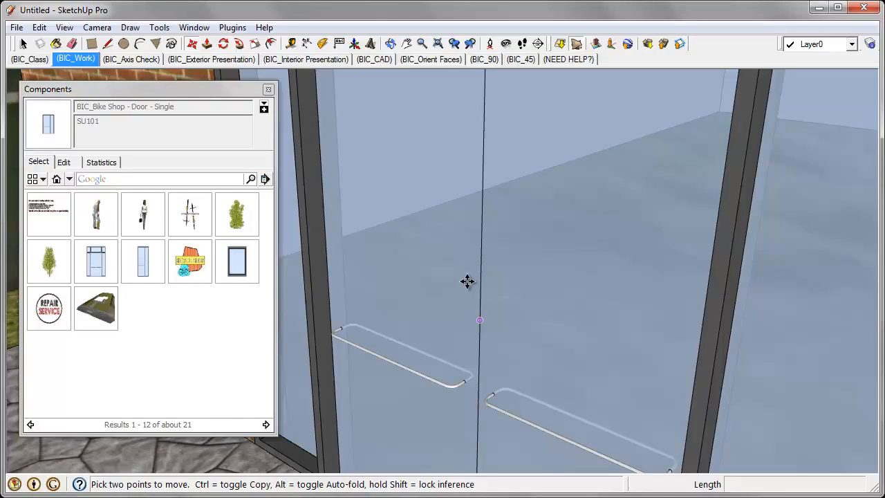
scroll(467, 282, down, 10)
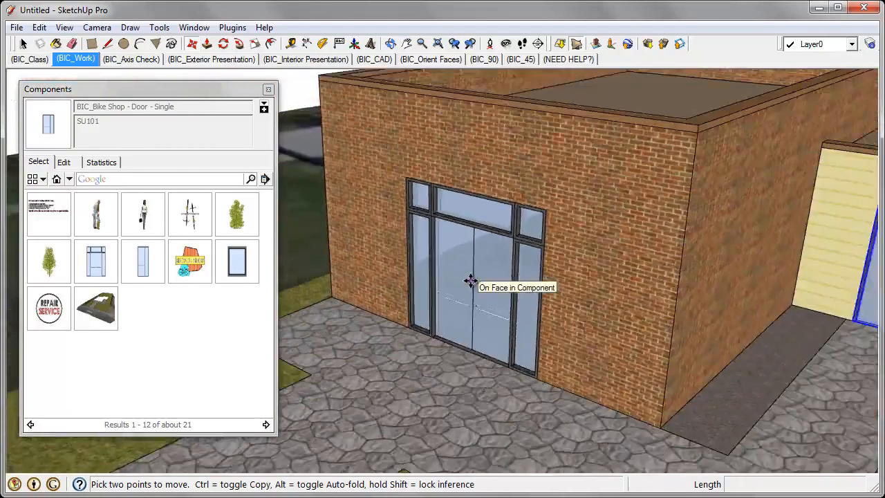
scroll(471, 282, down, 5)
Step: Place the BIC_Bike Shop - Window - Small component on the tall block's brick side wall, near the front corner above the gravel strip
middle_drag(604, 259, 625, 322)
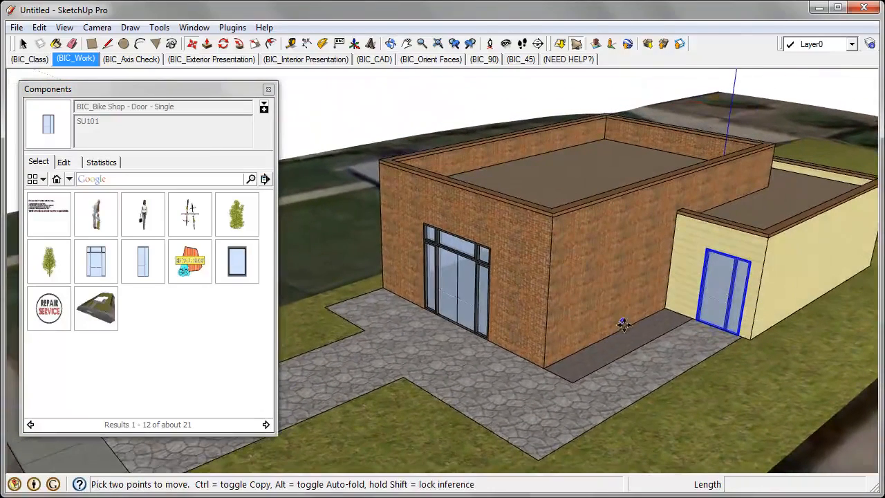
click(236, 275)
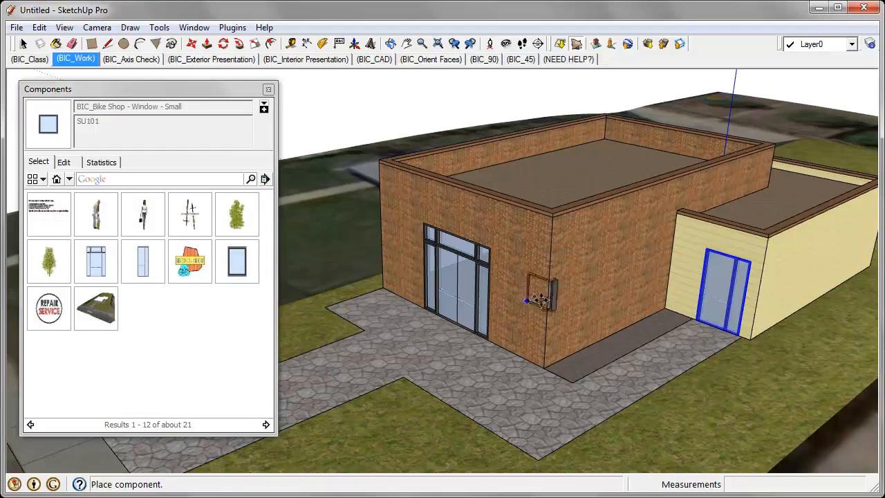
click(569, 298)
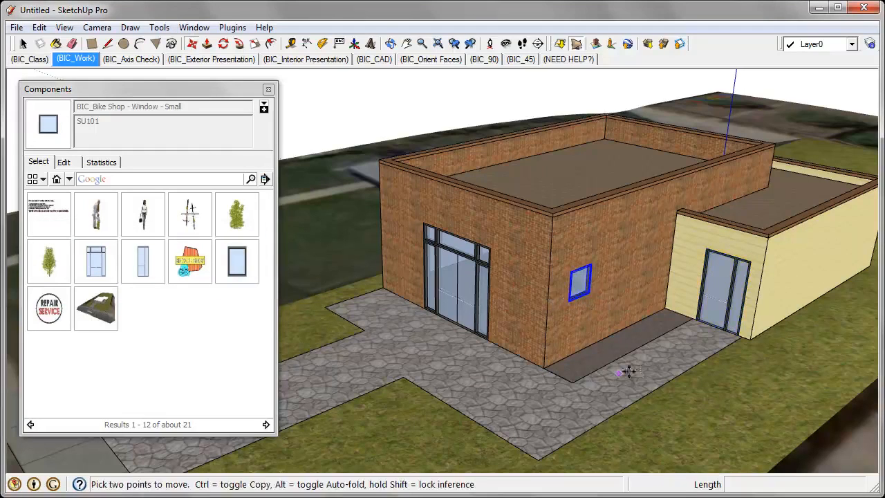
Step: Move the small window about 1' 8" along the brick side wall toward the building's front corner
middle_drag(630, 371, 510, 349)
scroll(603, 400, up, 3)
scroll(604, 400, up, 2)
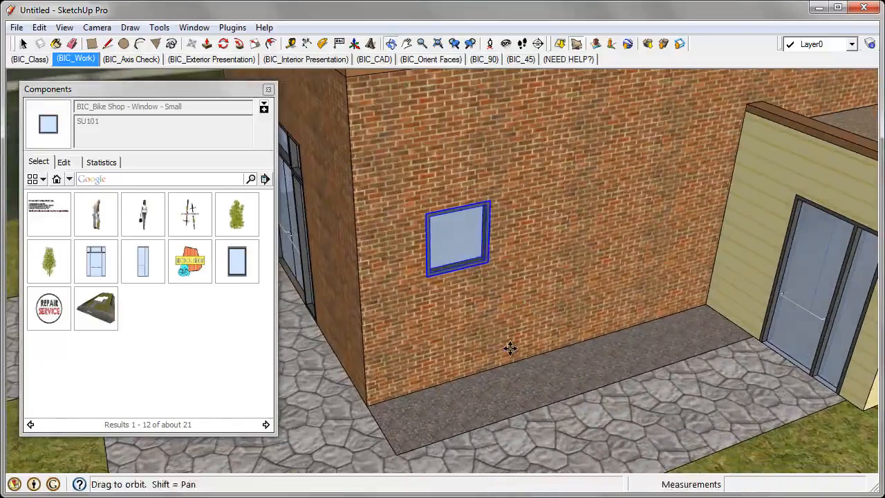
click(473, 180)
click(436, 188)
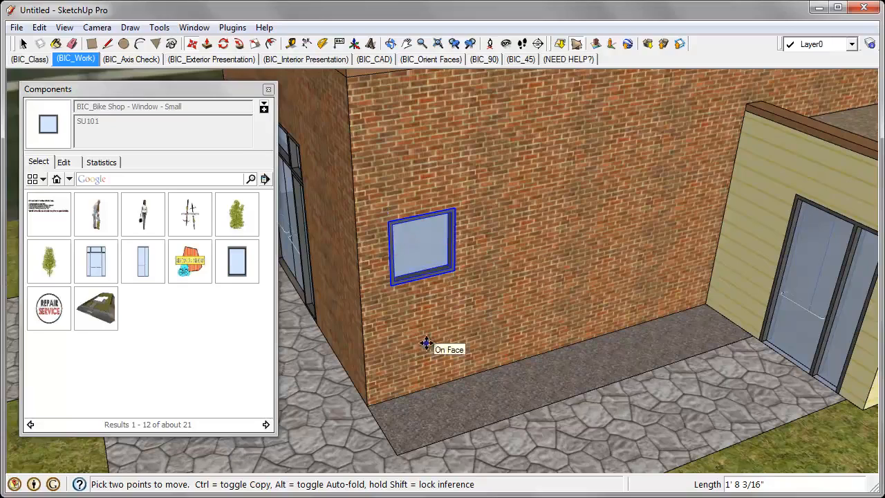
Step: Copy the small window 5' along the brick wall toward the siding volume, and multiply the copy with 2x
click(406, 177)
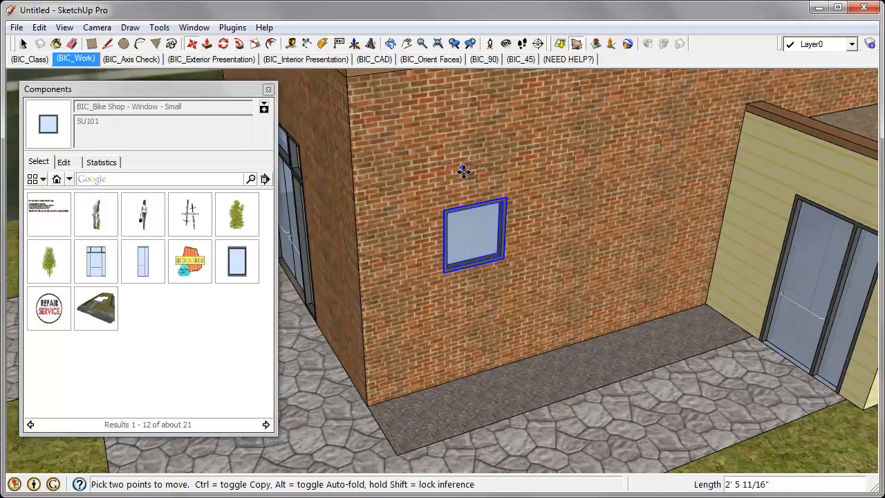
key(ctrl)
click(464, 171)
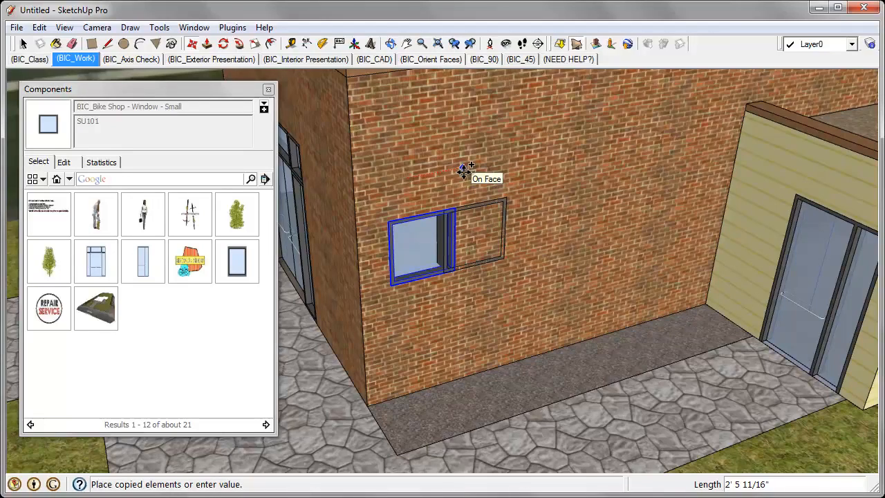
text(5)
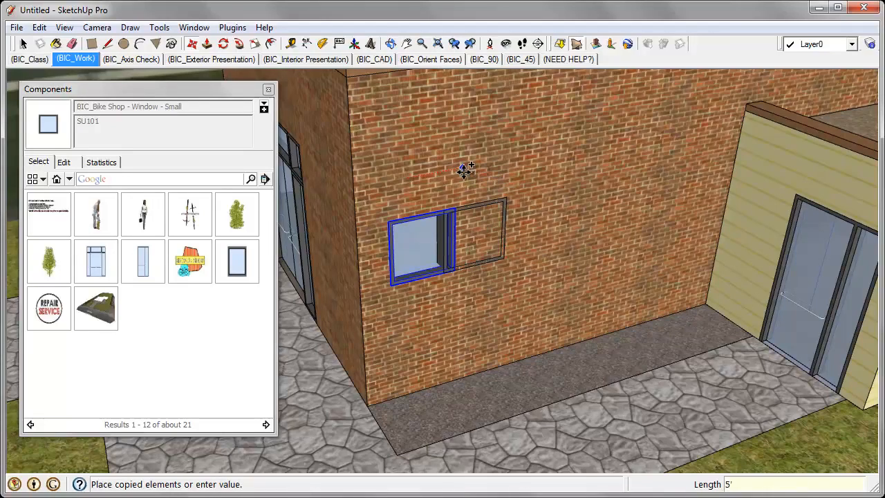
key(Return)
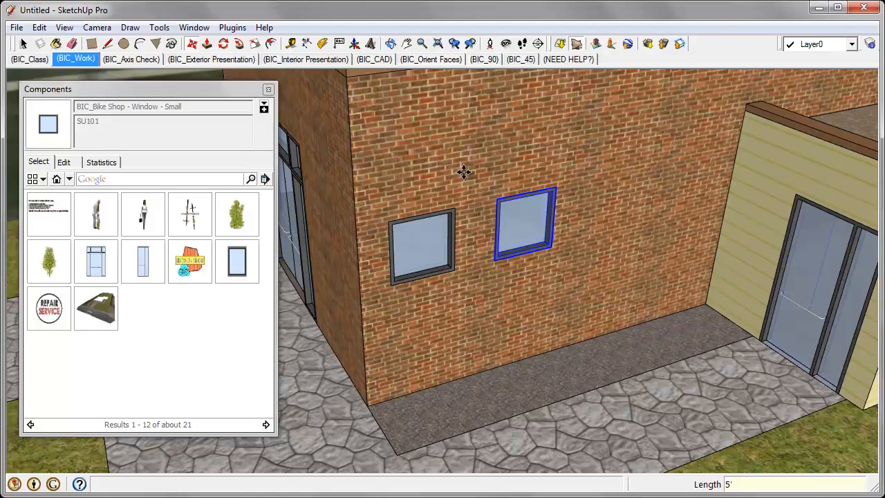
text(2x)
key(Return)
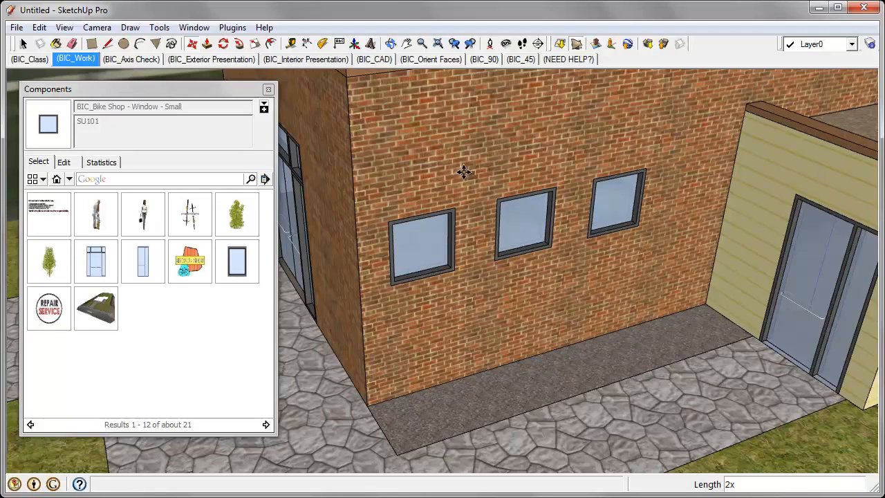
Step: Place the SU101_Bush 01 component on the gravel strip at the end near the brick block's front corner
click(238, 223)
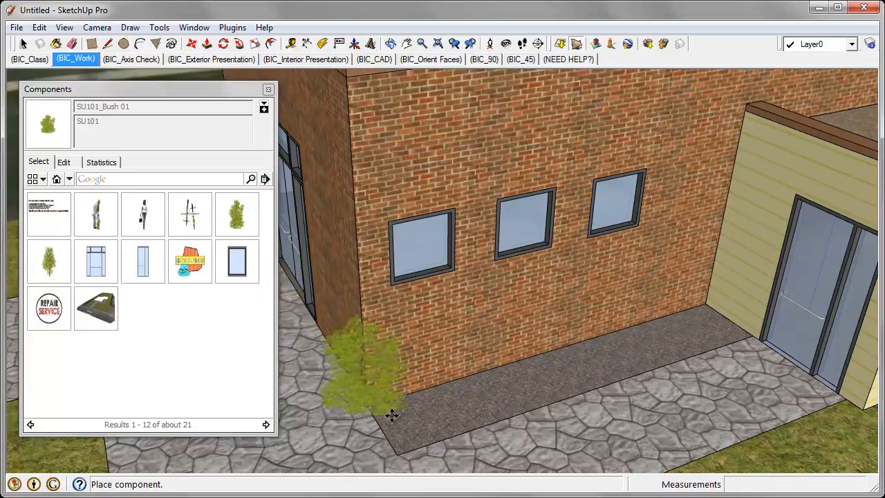
click(418, 428)
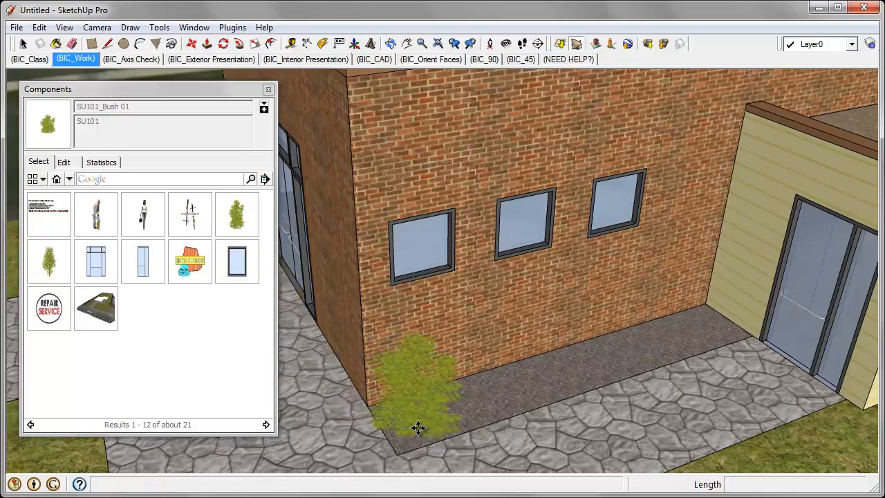
Step: Copy the bush about 16' 6" to the gravel strip's far end by the single door, and fill the gap with a 5/ array
scroll(373, 255, down, 2)
middle_drag(458, 291, 453, 420)
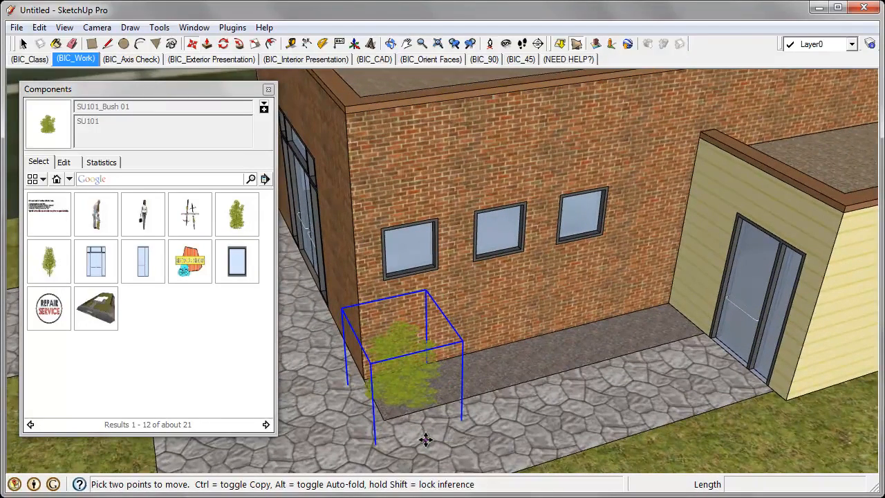
click(425, 440)
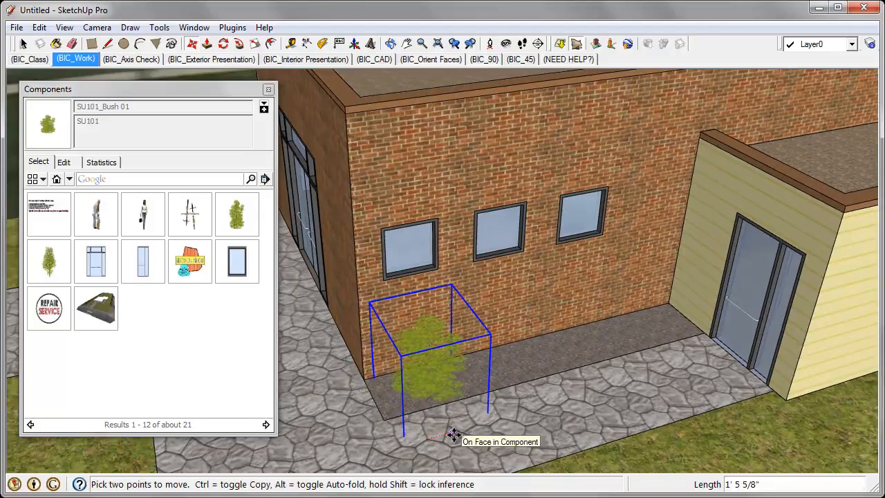
key(ctrl)
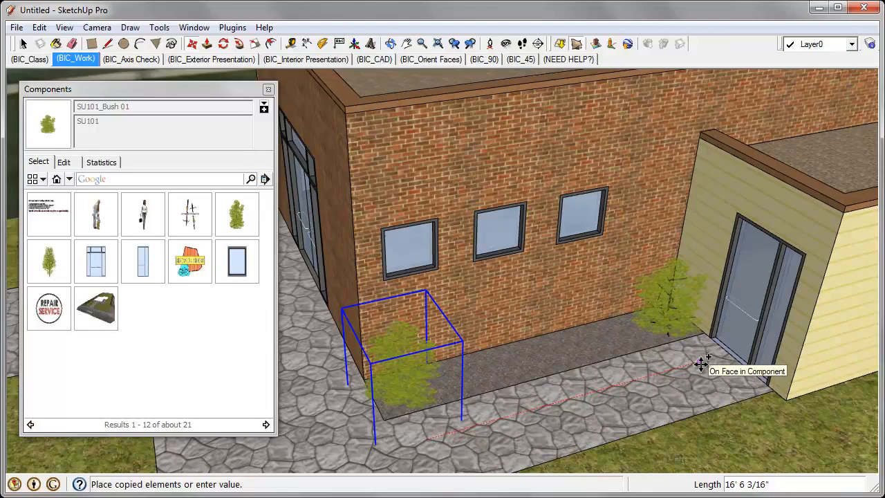
click(702, 365)
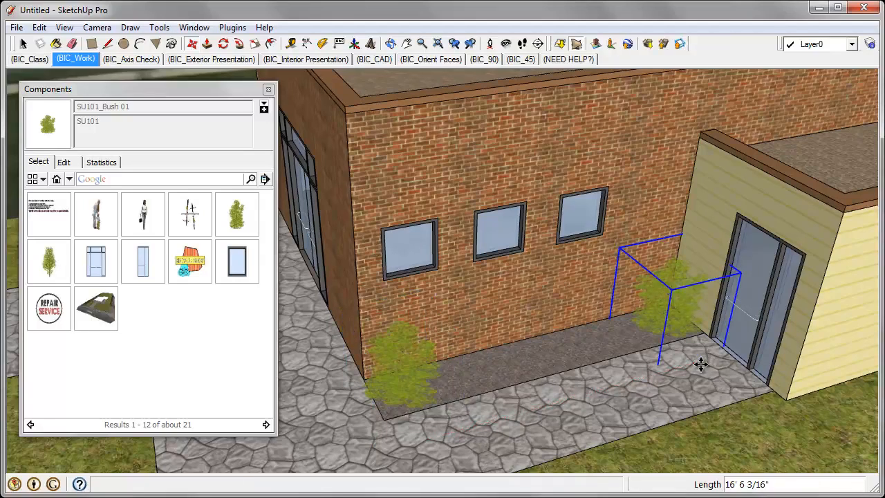
text(5)
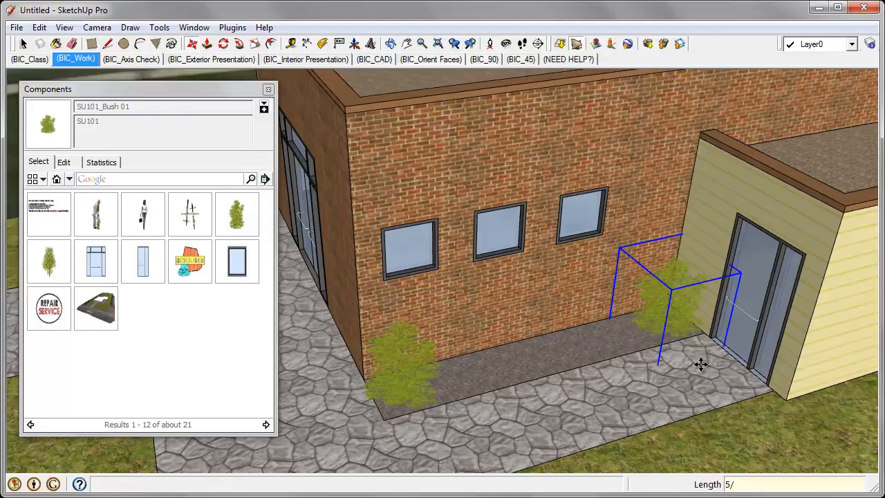
text(/)
key(Return)
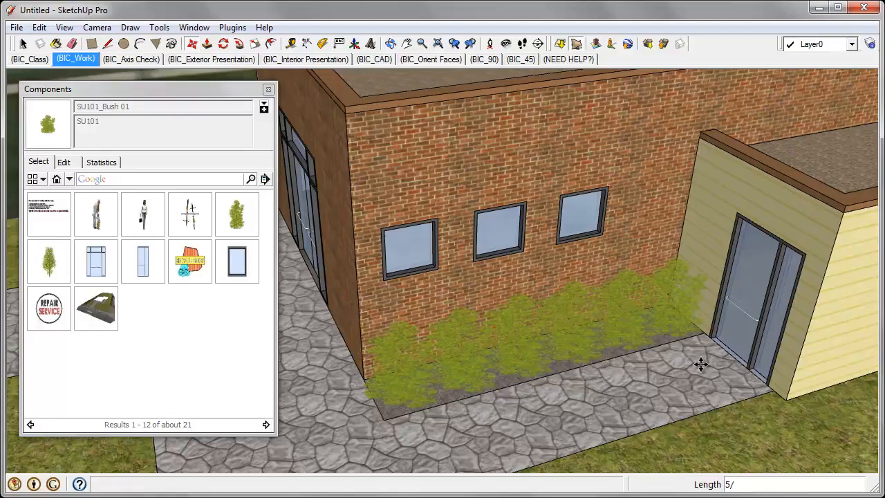
Step: Place the SU101_Tree 01 component on the grass beside the lower siding volume, across from the single door's stone path
scroll(690, 367, down, 4)
middle_drag(690, 367, 570, 366)
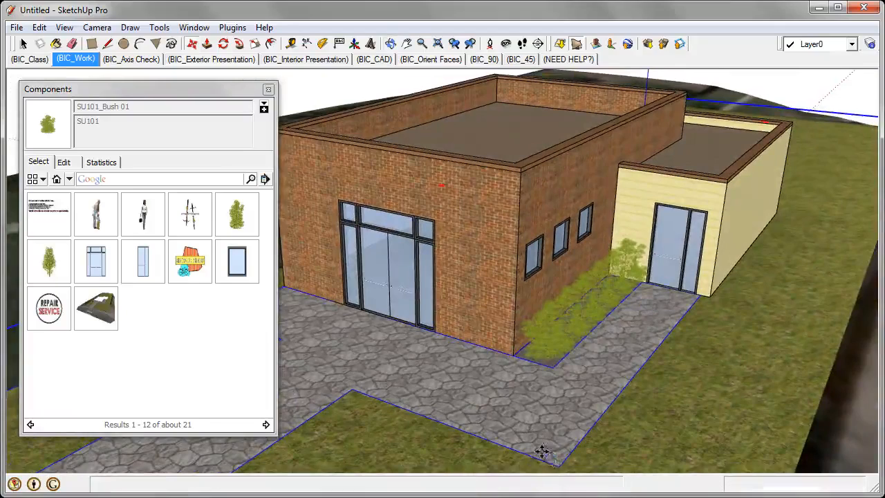
middle_drag(545, 454, 512, 423)
scroll(369, 205, down, 1)
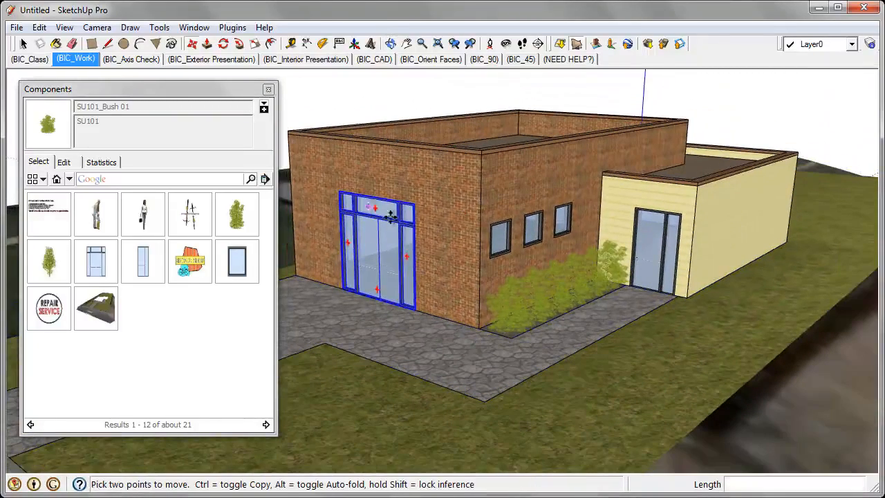
click(56, 269)
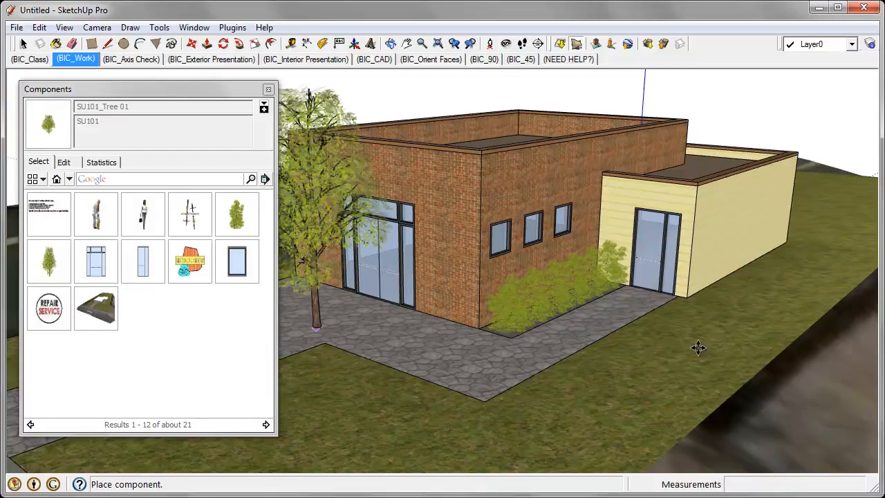
click(735, 340)
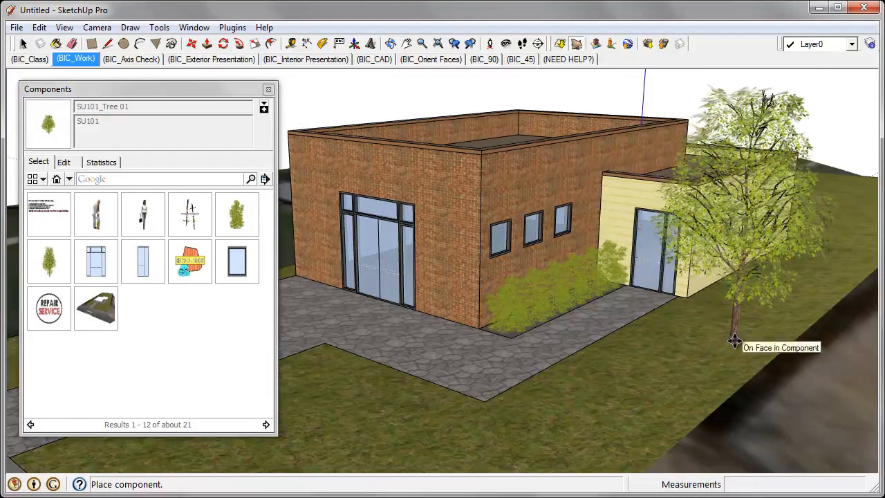
middle_drag(387, 246, 704, 286)
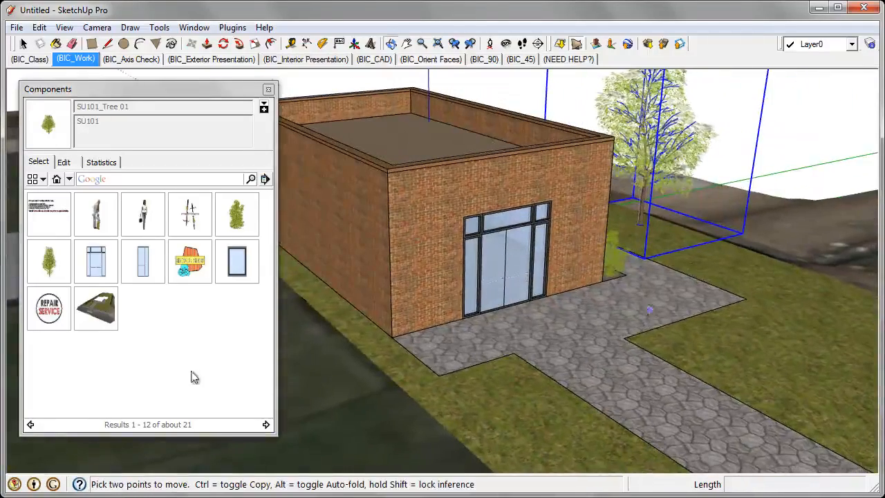
Step: Place another SU101_Tree 01 component on the grass beside the main stone path, near the brick block's front corner away from the bushes
click(55, 269)
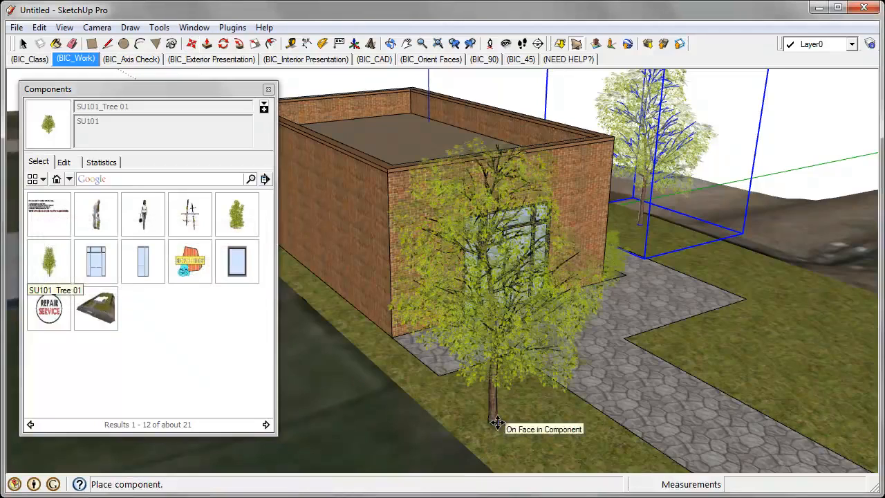
click(496, 423)
middle_drag(736, 356, 598, 355)
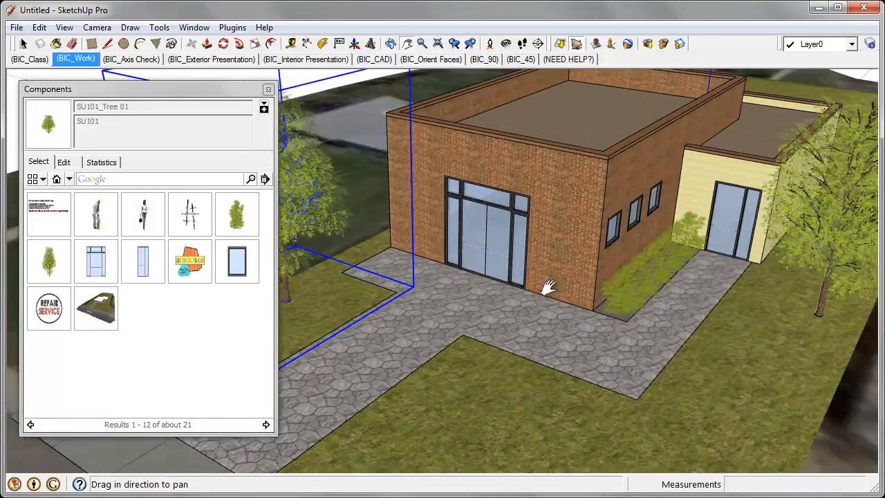
Step: Place the BIC_Bicycle Shop - Sign 01 component on the brick front wall above the double door
click(182, 271)
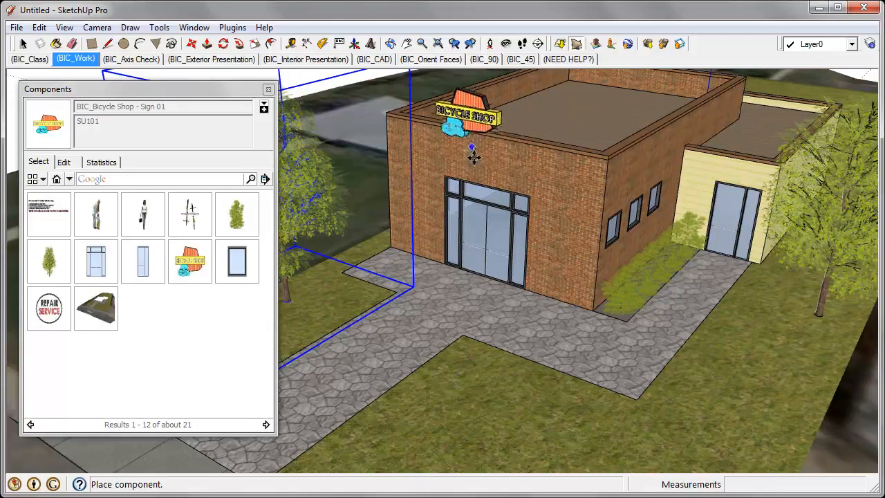
scroll(488, 173, up, 3)
scroll(491, 175, up, 2)
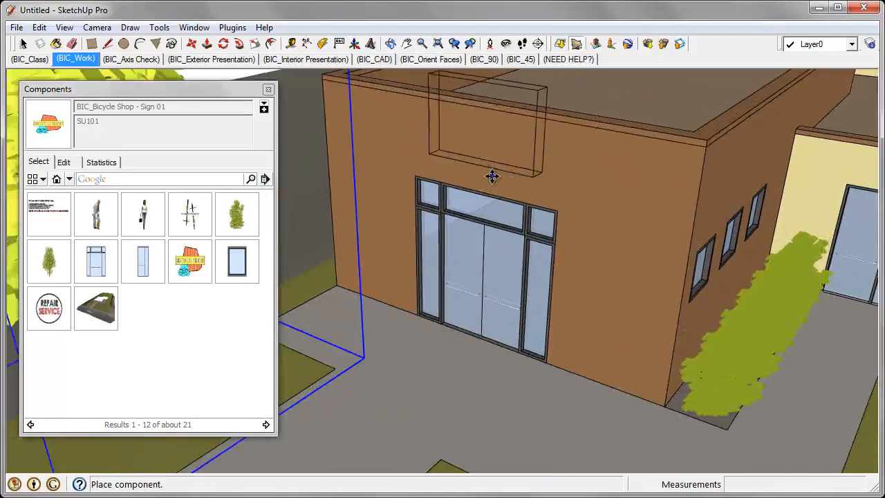
middle_drag(498, 195, 504, 162)
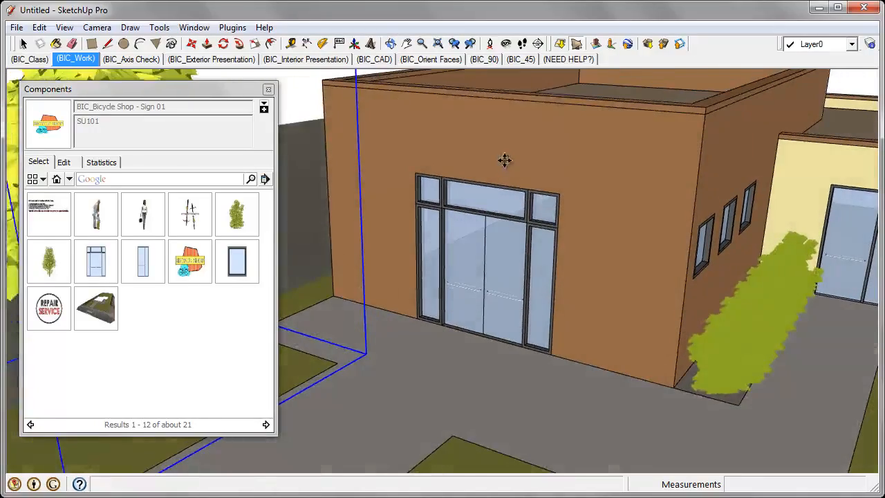
click(500, 165)
Step: Move the bicycle shop sign down the brick wall by about 1' 10" so it sits just above the double door's frame
middle_drag(488, 193, 647, 132)
click(647, 133)
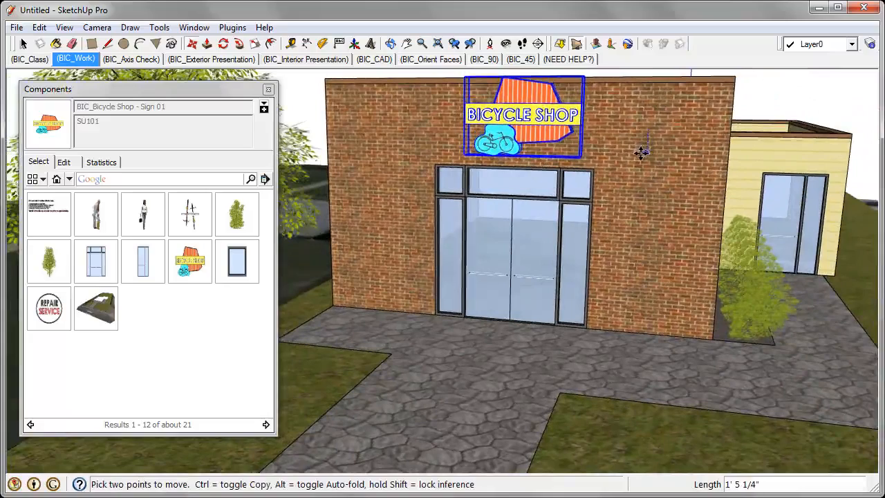
click(638, 160)
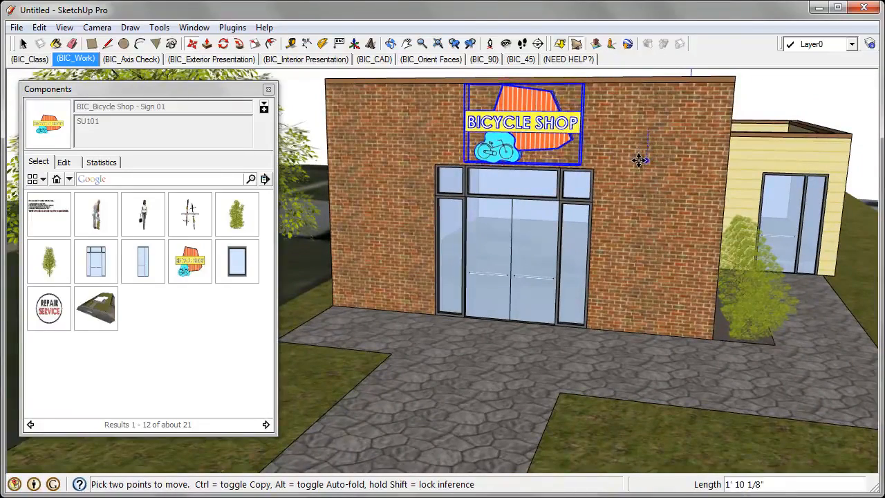
middle_drag(615, 229, 553, 233)
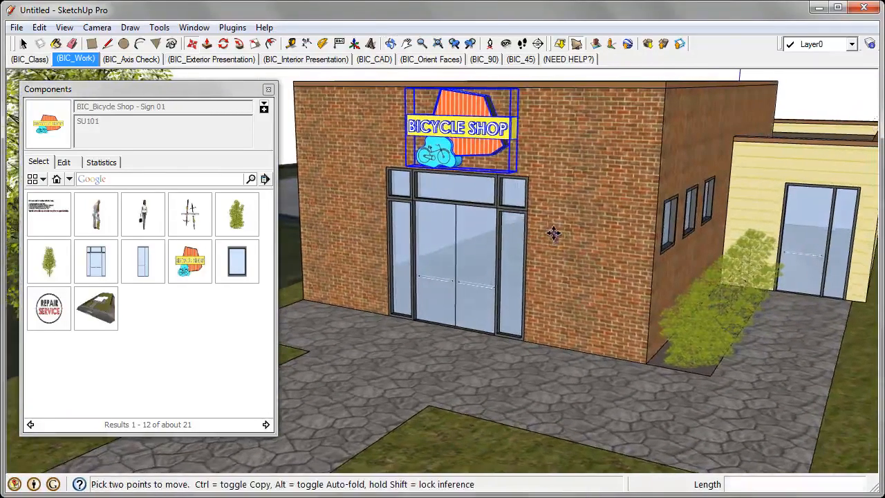
Step: Place the SU101_Bike Shop - Sign 02 component on the siding wall above the single door
click(55, 323)
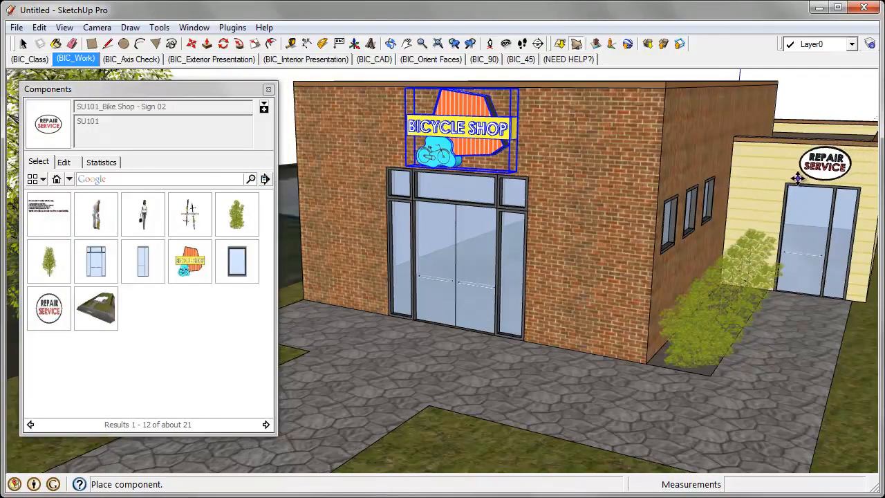
click(799, 179)
scroll(520, 221, down, 3)
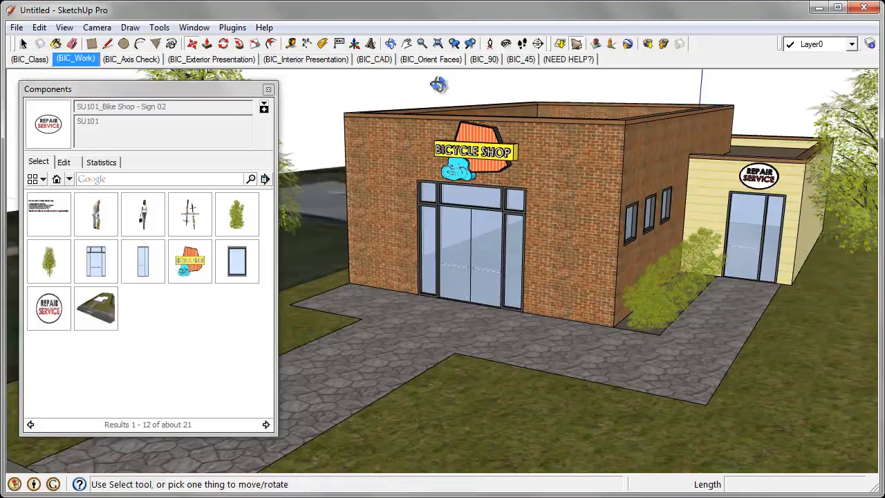
Step: Examine the bicycle shop sign up close and within the whole building front
middle_drag(438, 86, 436, 89)
scroll(483, 140, up, 6)
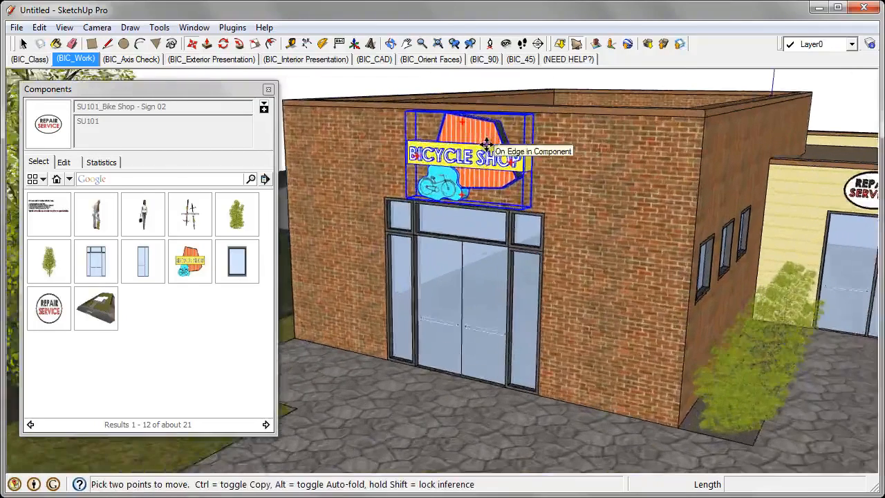
scroll(467, 108, up, 8)
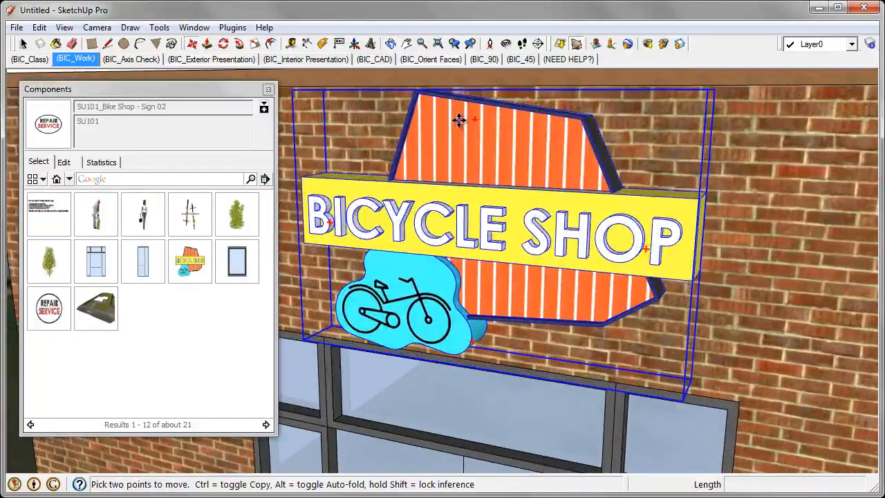
middle_drag(461, 118, 453, 125)
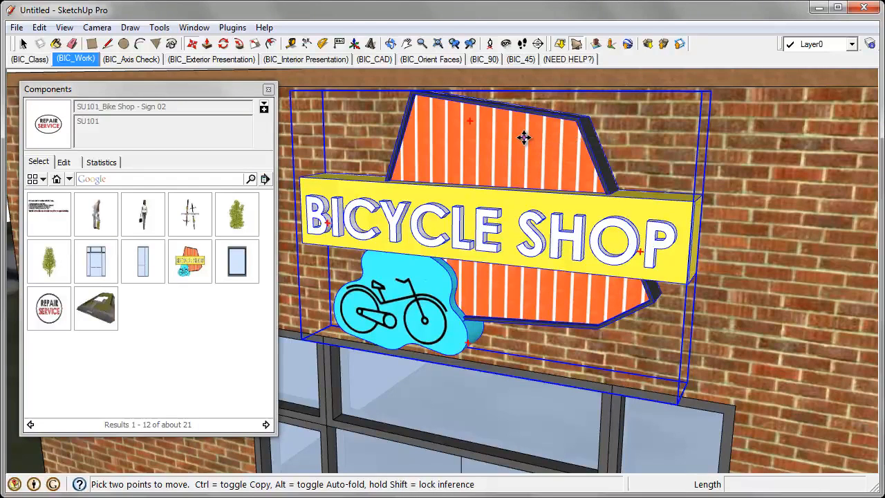
scroll(515, 166, down, 5)
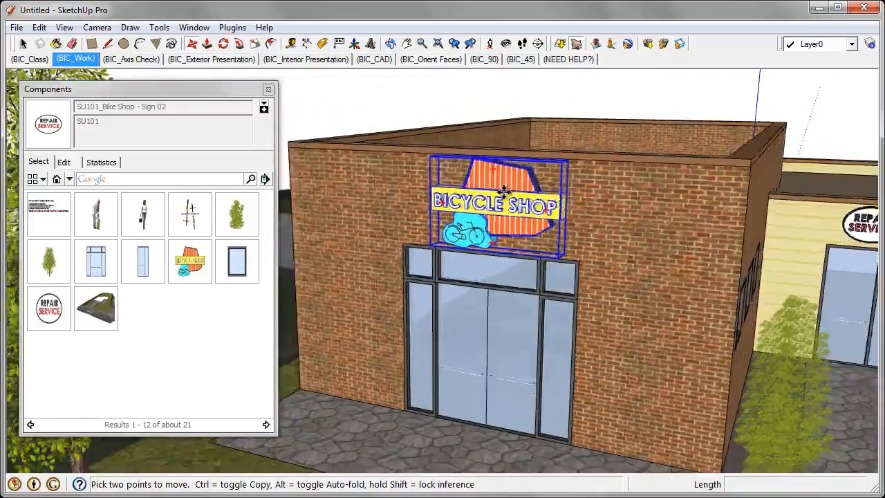
scroll(505, 191, down, 8)
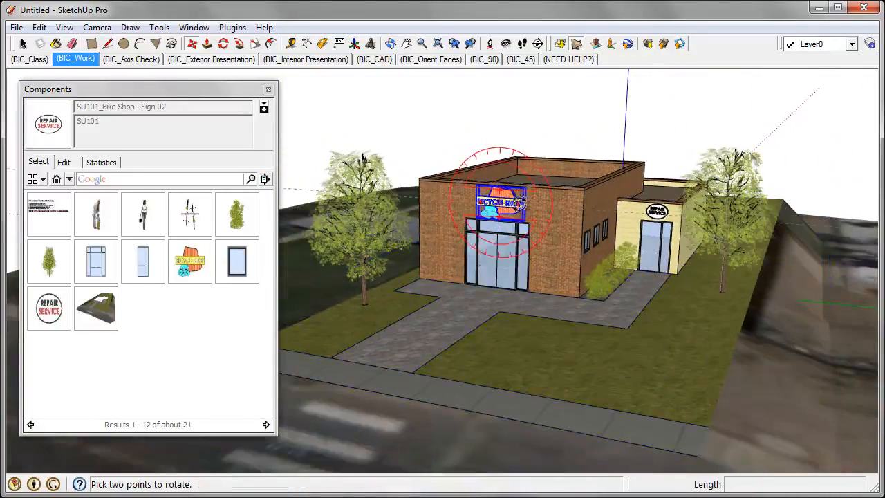
middle_drag(508, 194, 508, 199)
Step: Start a 3D Text object for the bicycle shop sign with the text "Mike's"
scroll(509, 199, up, 10)
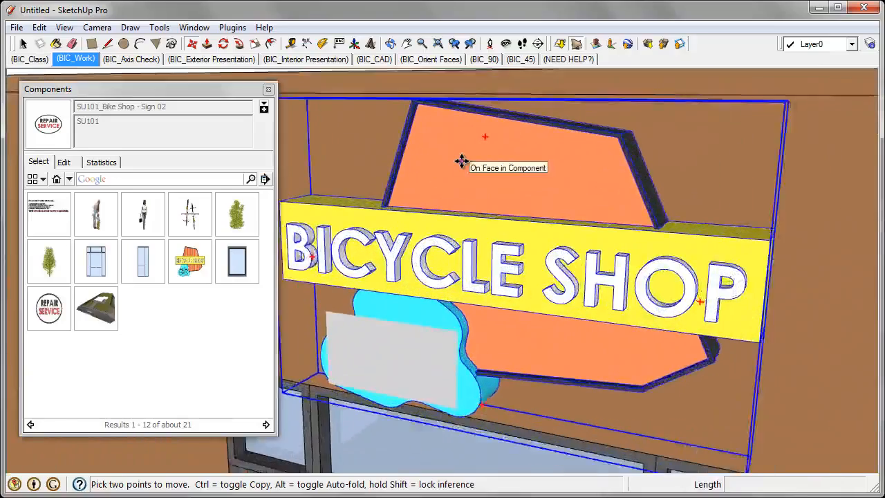
scroll(462, 161, up, 4)
middle_drag(464, 168, 481, 162)
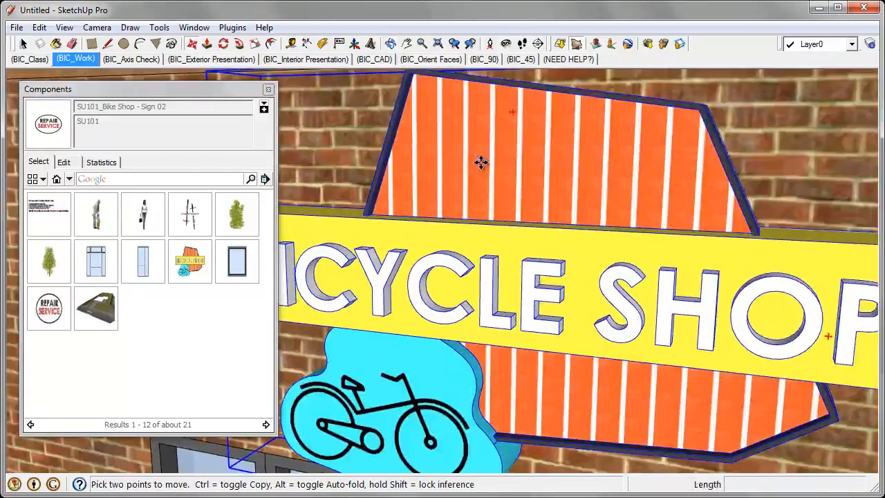
scroll(481, 162, down, 1)
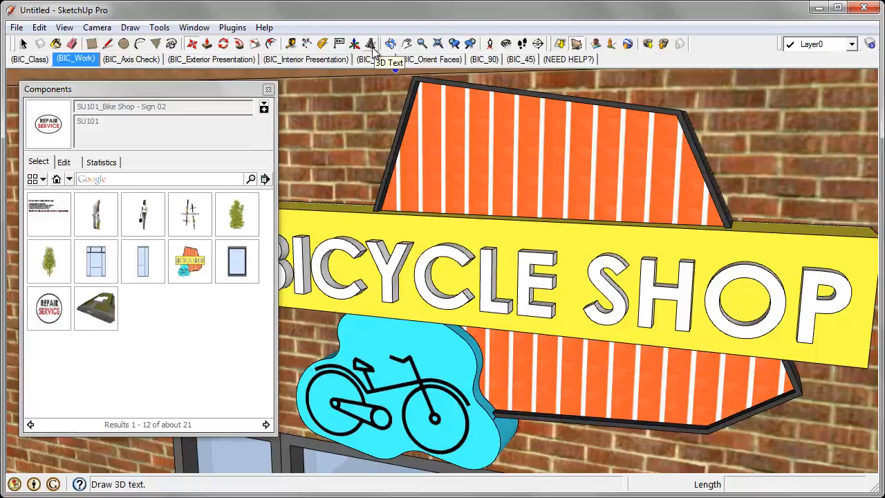
click(372, 44)
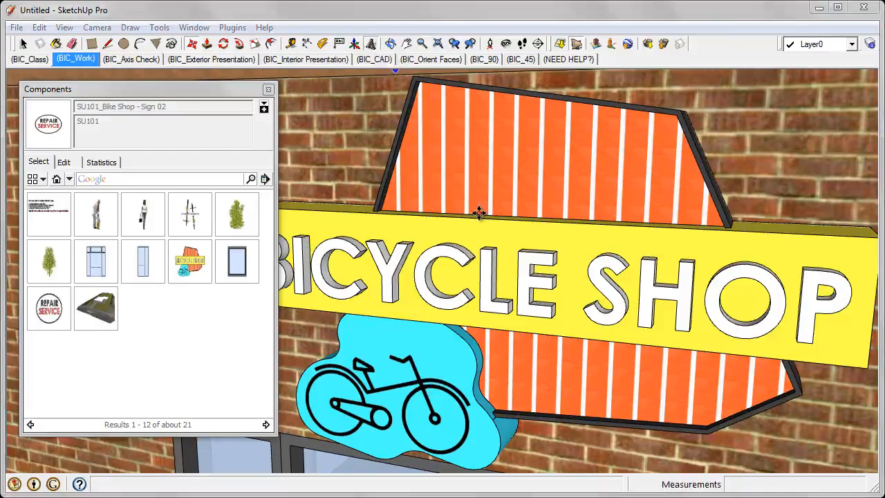
drag(387, 116, 434, 94)
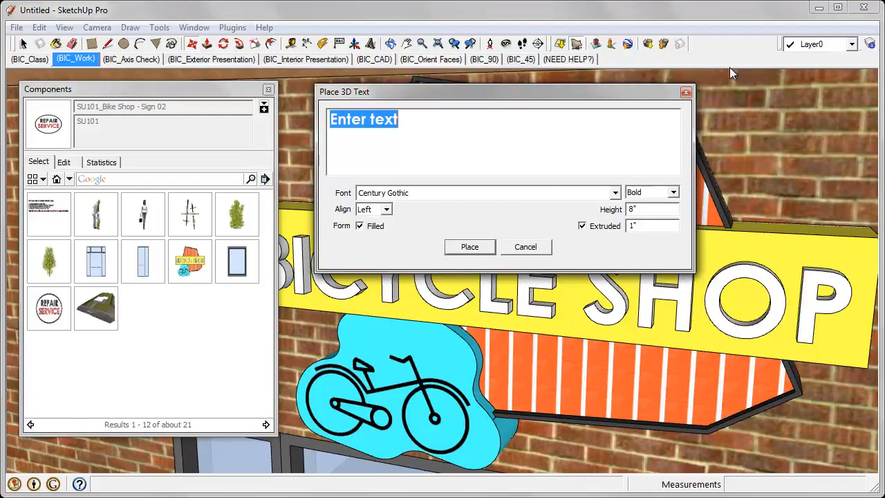
text(M)
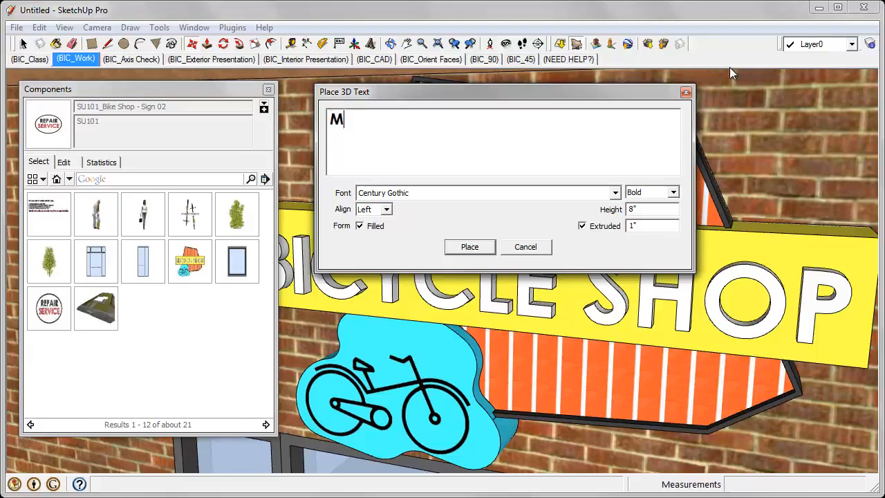
text(ike's)
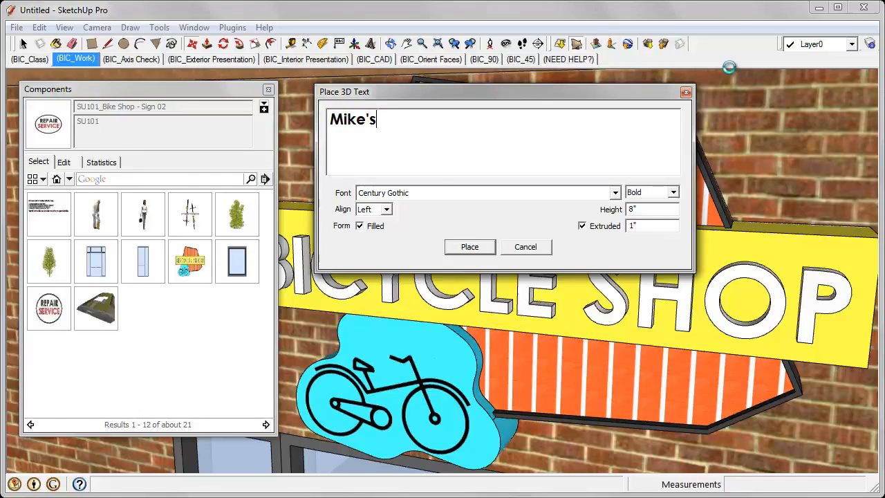
Step: Use bold Century Gothic, 8" high with a 1" extrusion, and place the 3D text on the sign's orange striped panel above the yellow band
drag(555, 297, 297, 186)
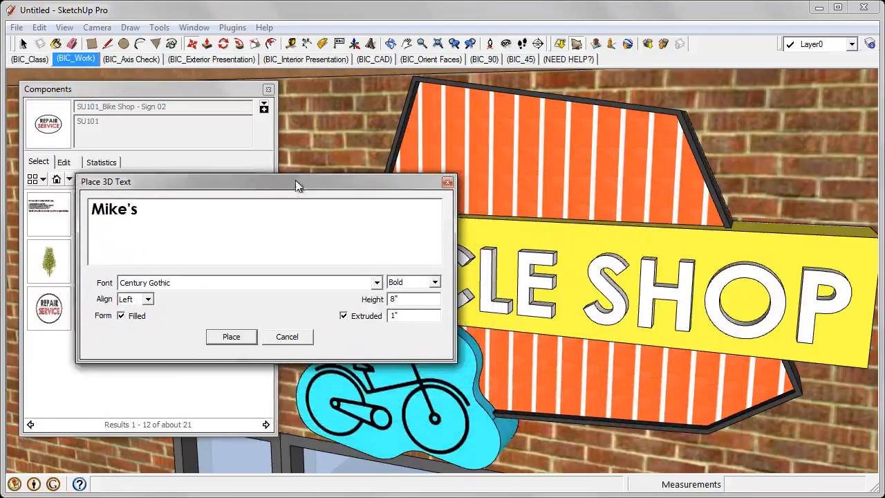
click(147, 284)
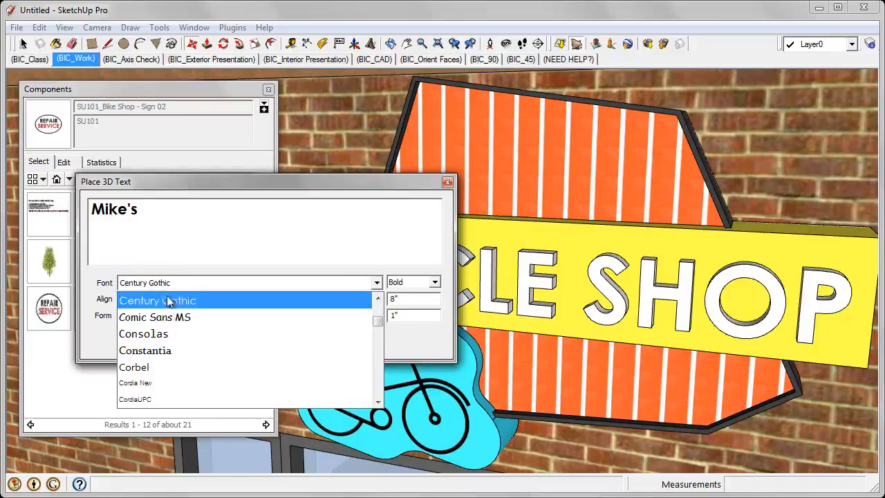
mouse_move(379, 339)
mouse_down()
mouse_move(379, 316)
mouse_move(380, 325)
mouse_up()
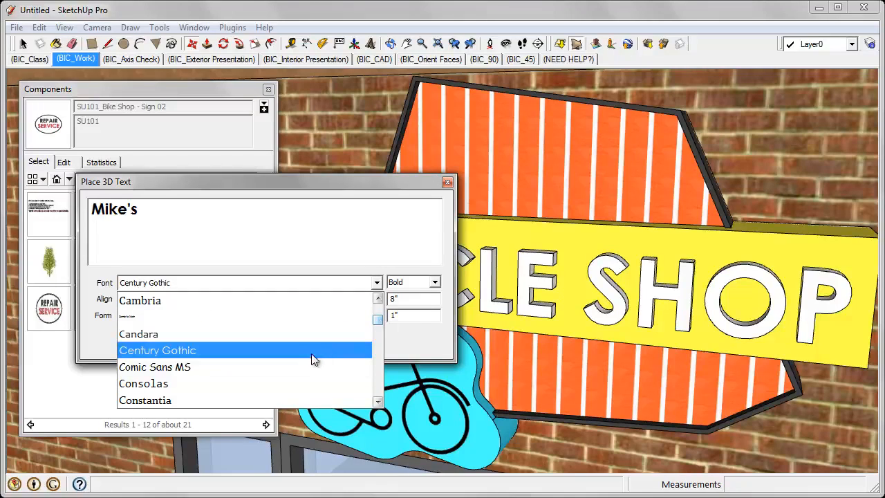
click(310, 352)
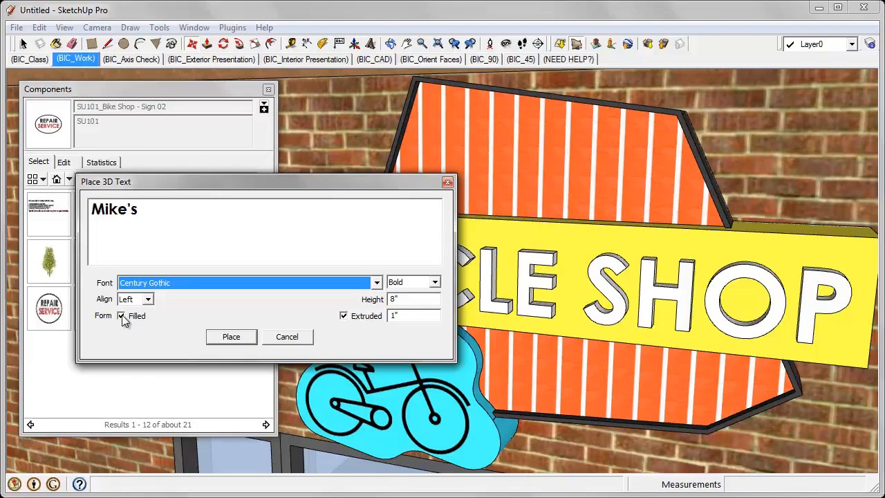
click(419, 299)
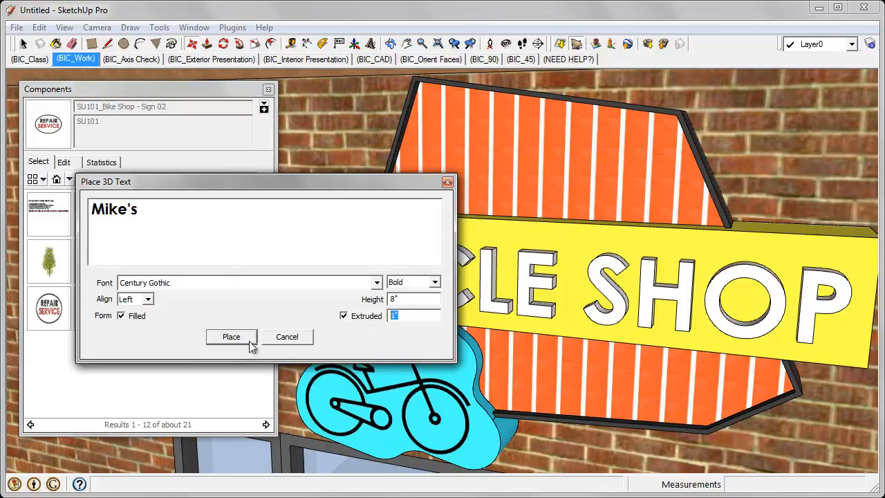
click(231, 337)
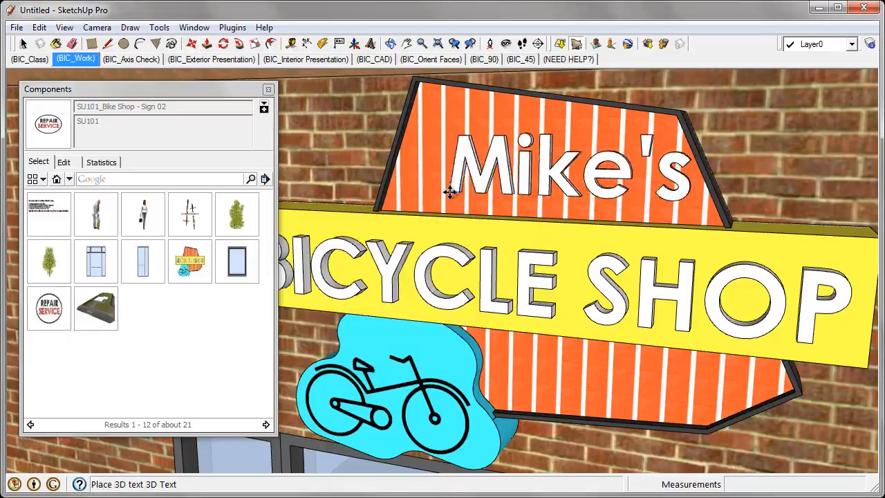
click(424, 190)
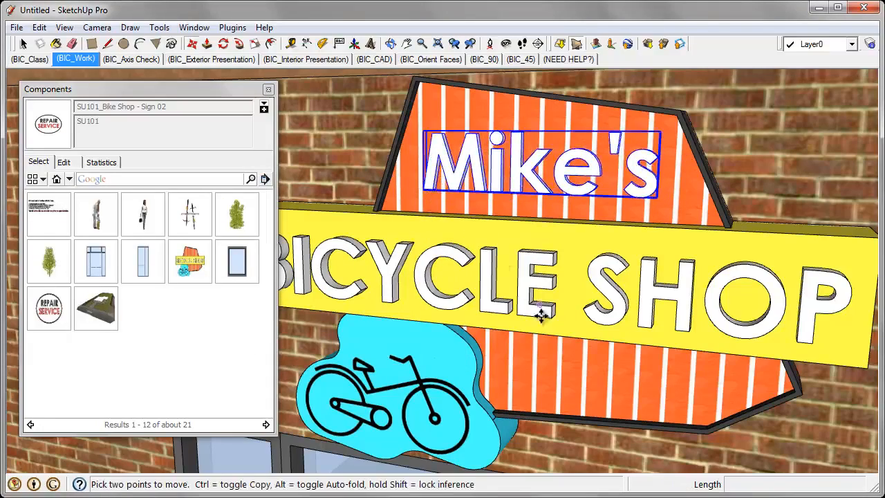
Step: Deselect the 3D text and examine the lettered sign and the whole shop front from farther away
scroll(542, 313, down, 4)
middle_drag(535, 288, 517, 289)
key(ctrl+t)
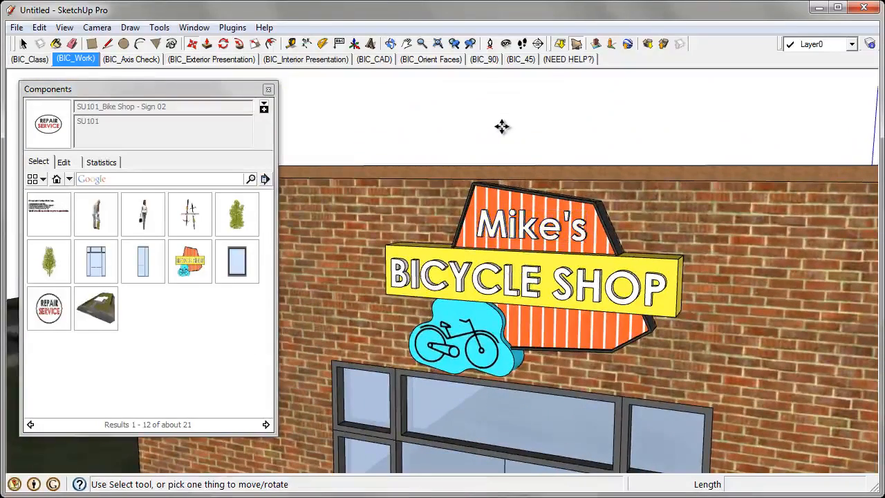
scroll(502, 129, down, 4)
middle_drag(556, 234, 457, 191)
key(ctrl+t)
scroll(646, 215, down, 3)
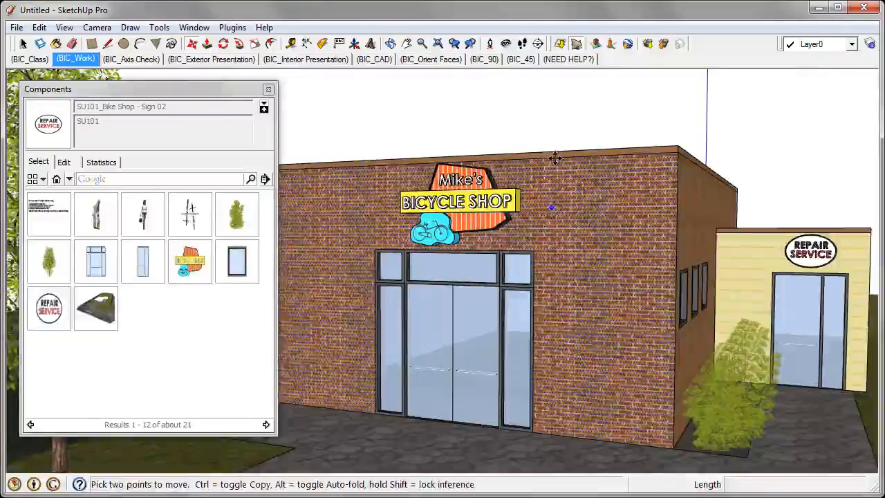
scroll(522, 127, down, 4)
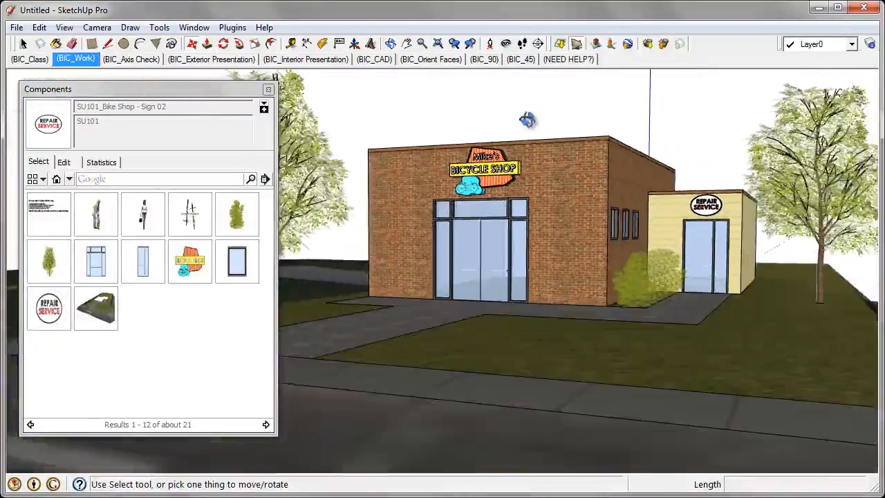
Step: Place the SU101 Woman 02 component on the paving near the building corner and Woman 01 in front of the main entrance
middle_drag(526, 118, 530, 145)
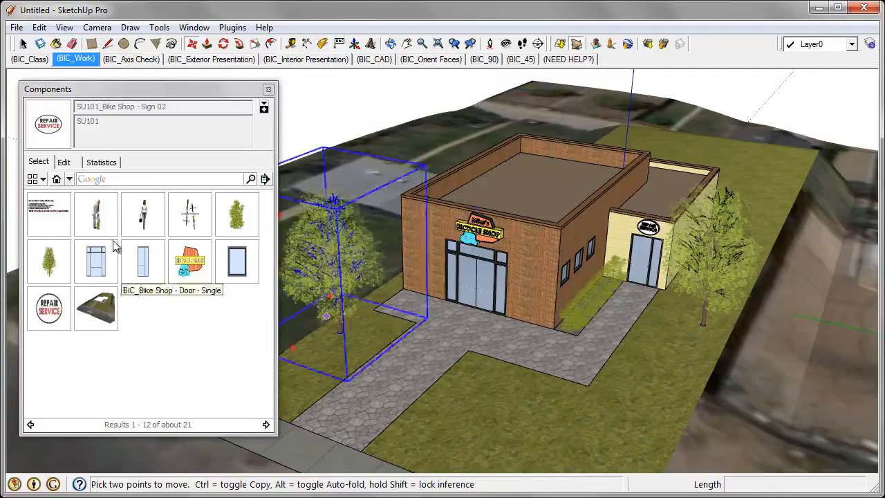
click(98, 227)
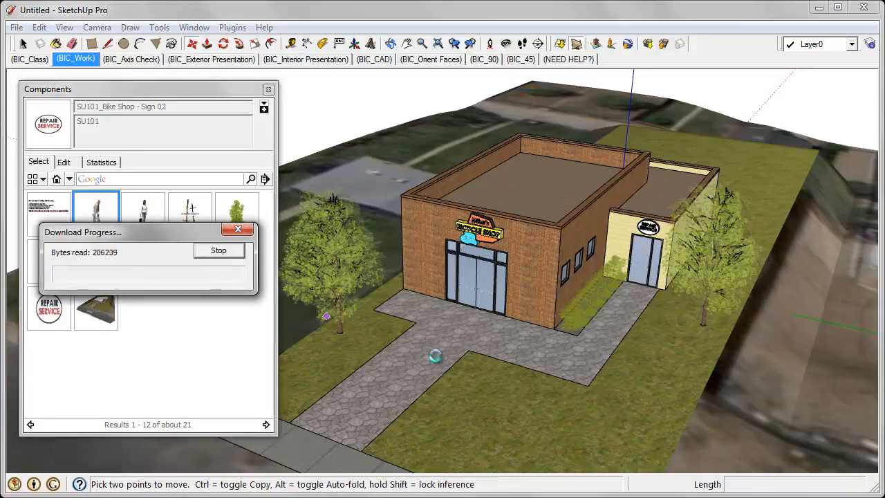
scroll(435, 355, up, 6)
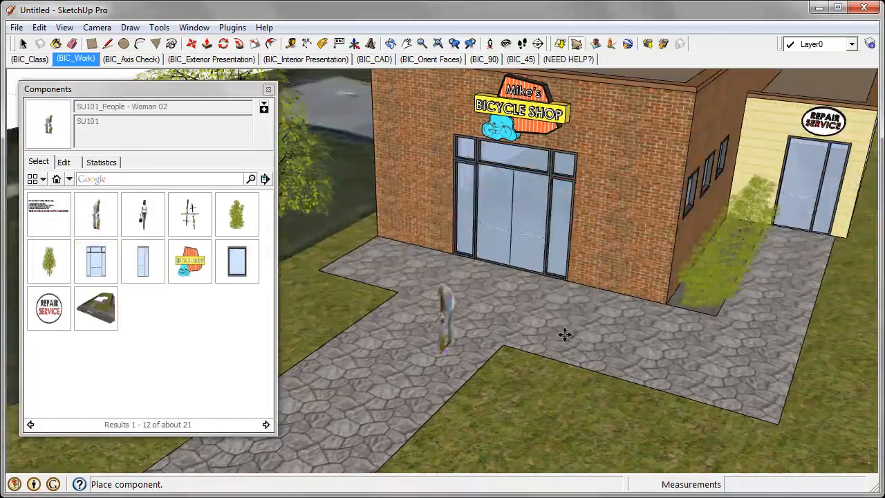
click(724, 374)
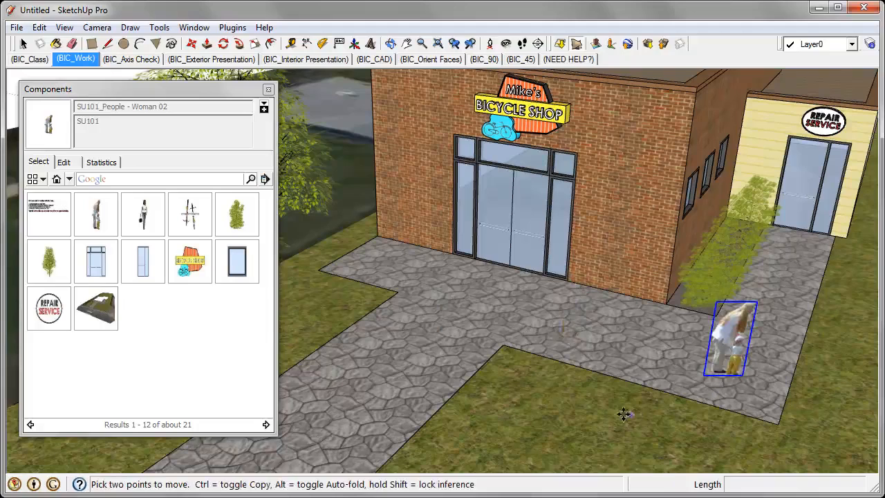
click(142, 217)
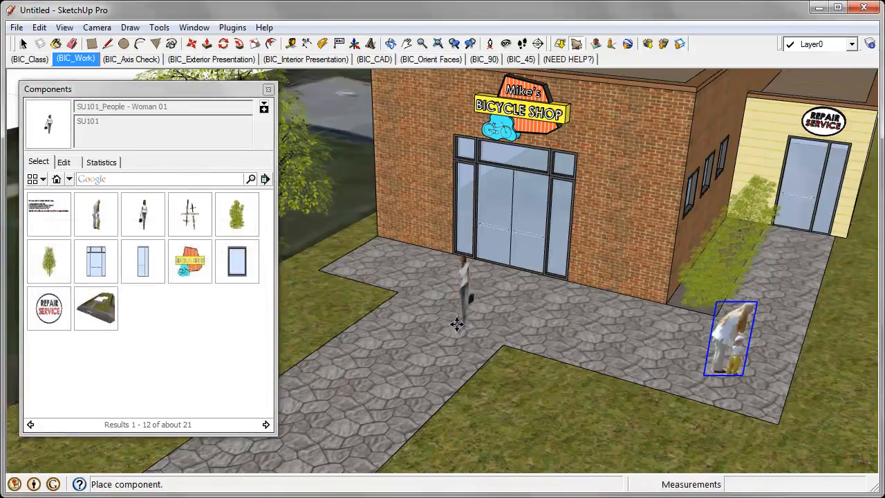
click(498, 299)
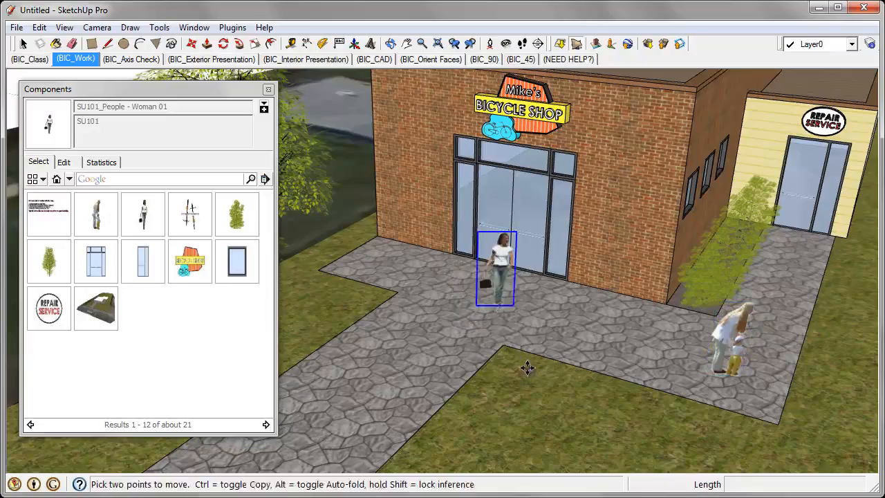
Step: Insert the SU101 Bike Rack component on the paving between the main entrance and the front wall corner farthest from the repair wing
middle_drag(528, 368, 510, 390)
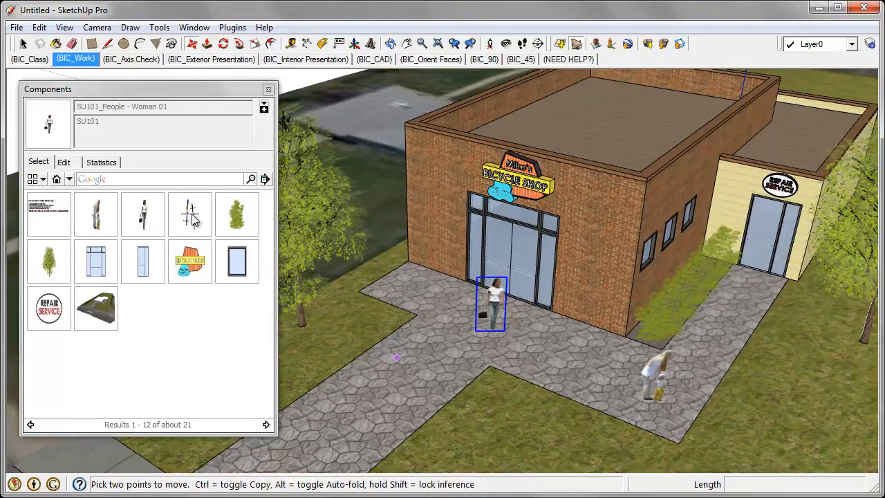
click(193, 219)
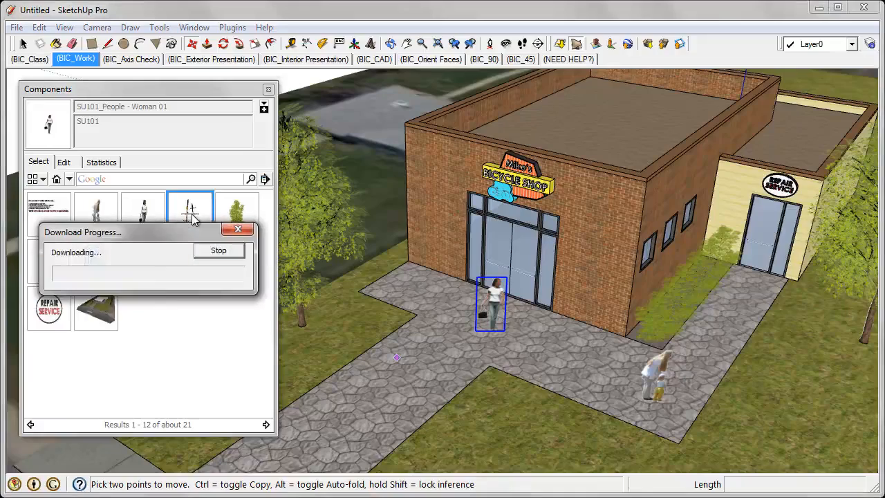
scroll(415, 290, up, 4)
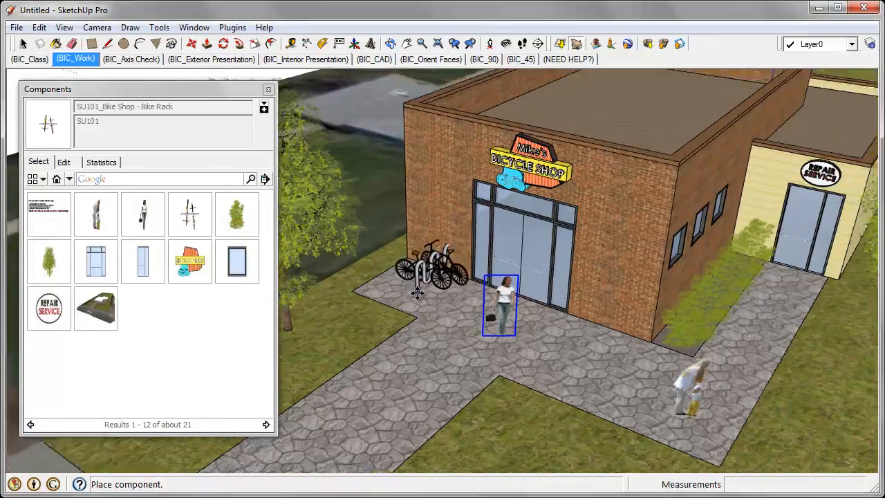
scroll(415, 294, up, 3)
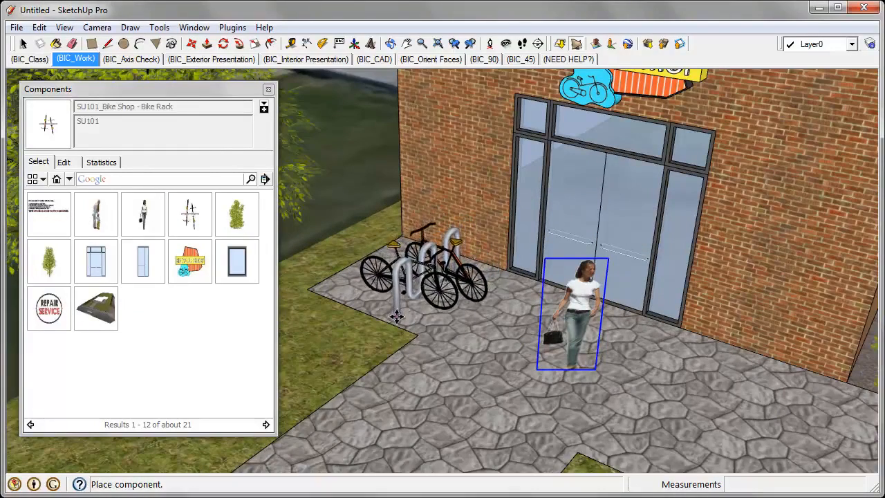
click(395, 316)
scroll(397, 315, down, 2)
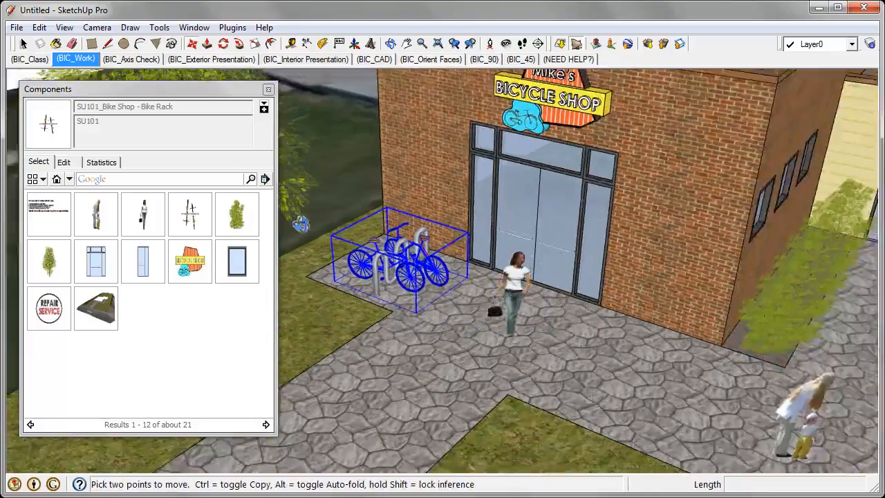
Step: Insert a second Bike Rack component on the paving between the main entrance and the side planting bed
middle_drag(402, 315, 426, 312)
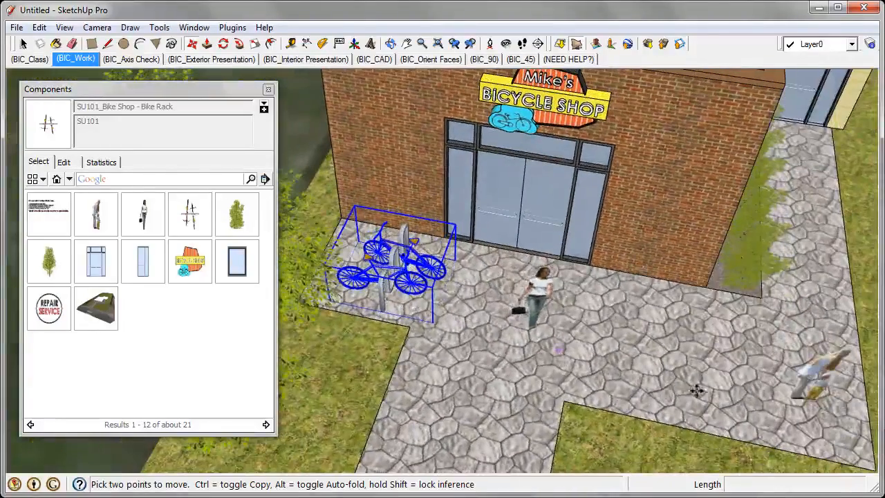
click(197, 223)
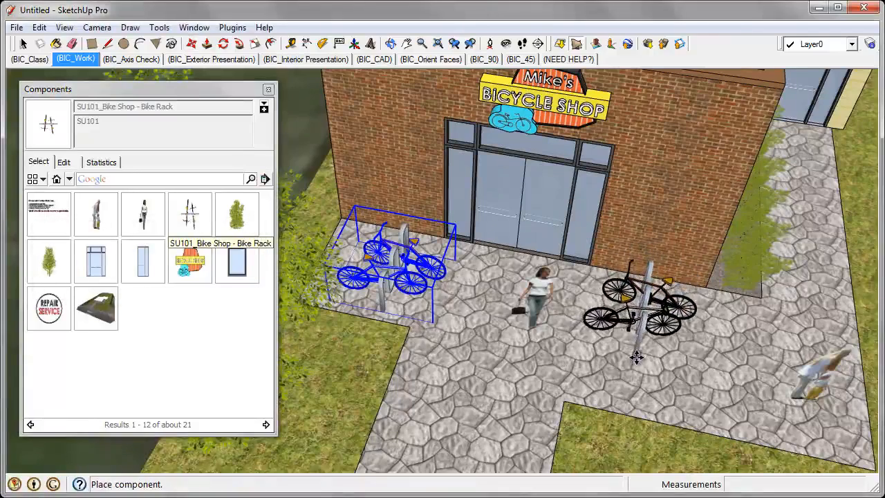
click(637, 357)
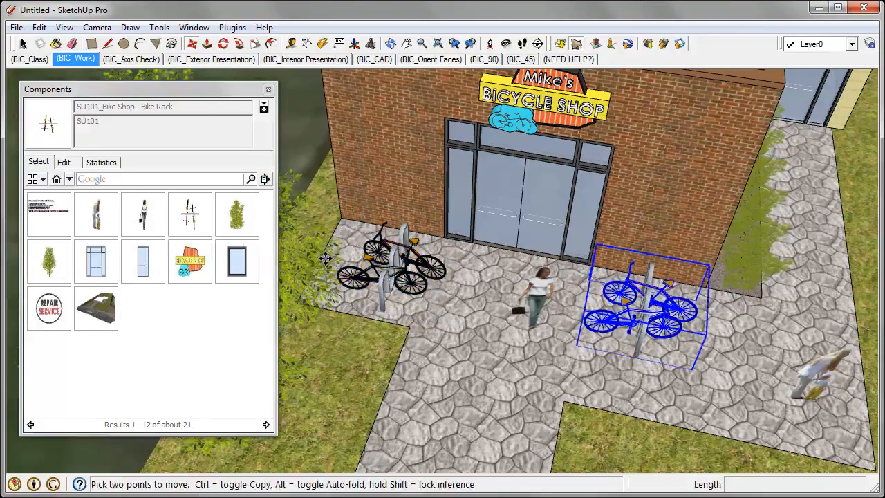
Step: Rotate the second bike rack in plan so its bikes stand perpendicular to the brick front wall
scroll(723, 305, up, 2)
middle_drag(695, 297, 597, 298)
scroll(462, 197, down, 1)
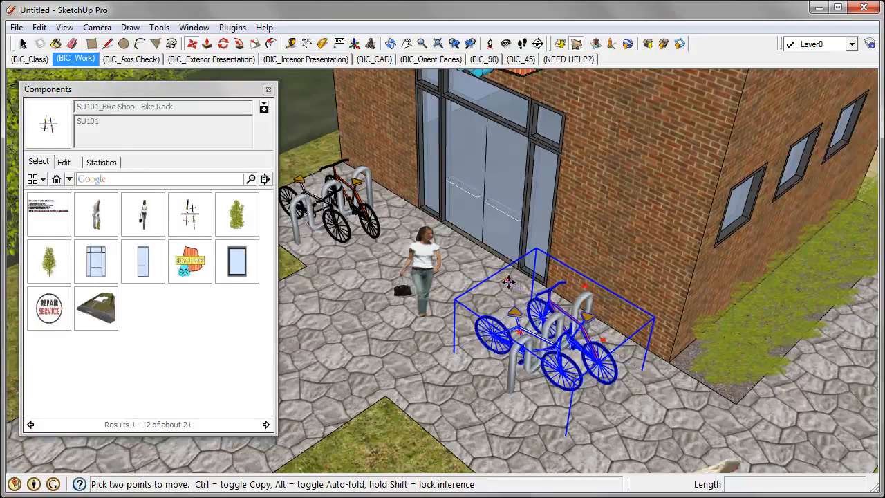
key(q)
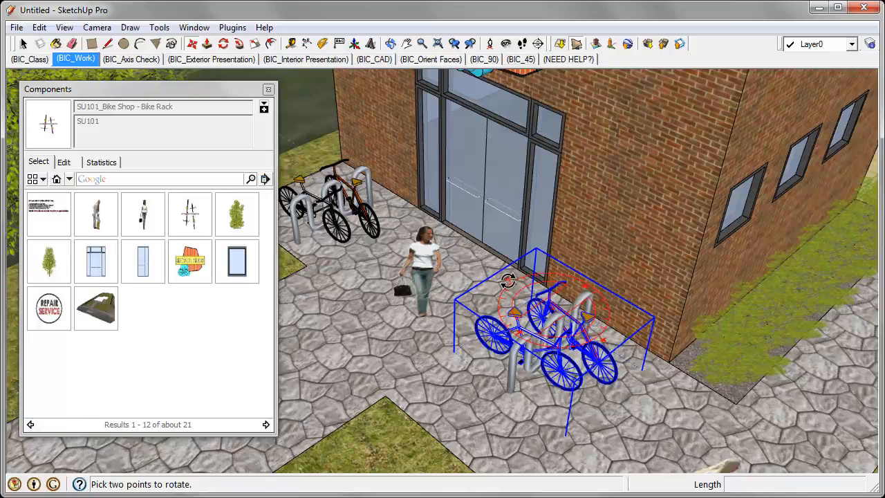
key(m)
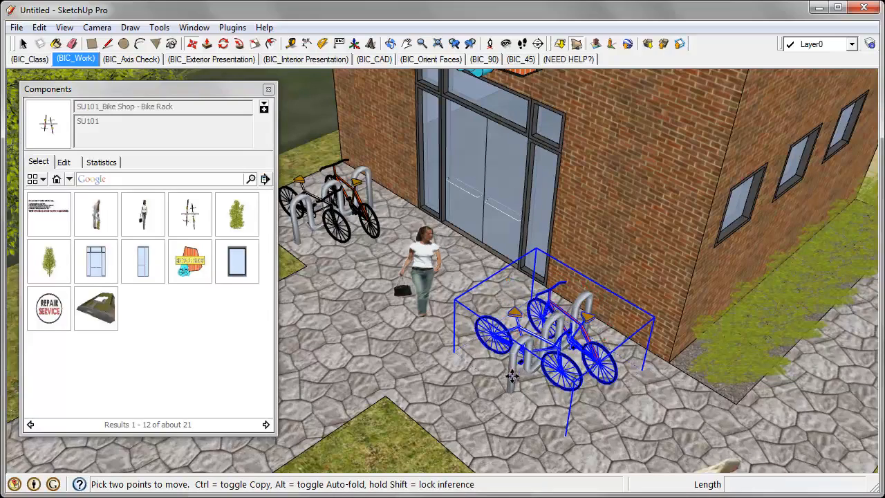
middle_drag(506, 377, 572, 373)
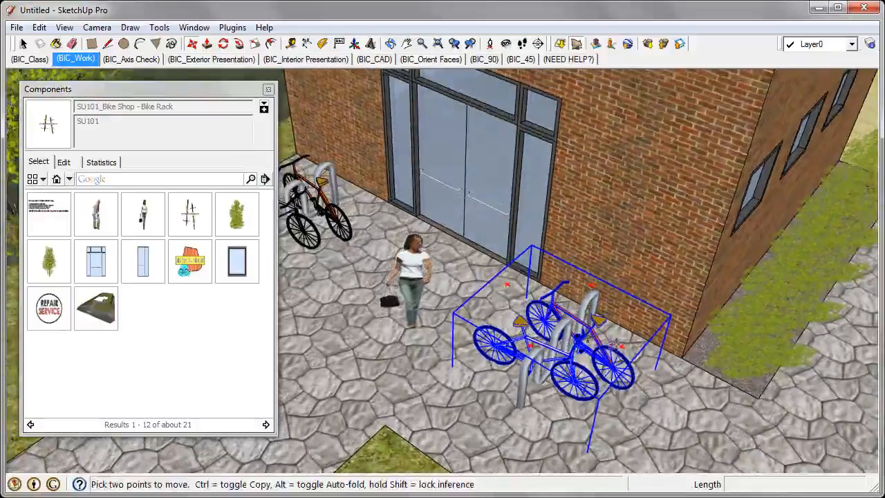
middle_drag(610, 344, 547, 328)
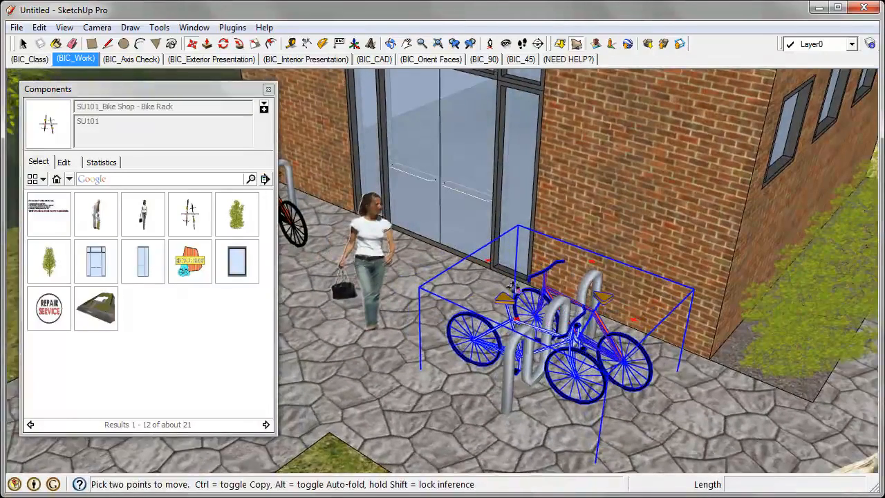
mouse_move(488, 261)
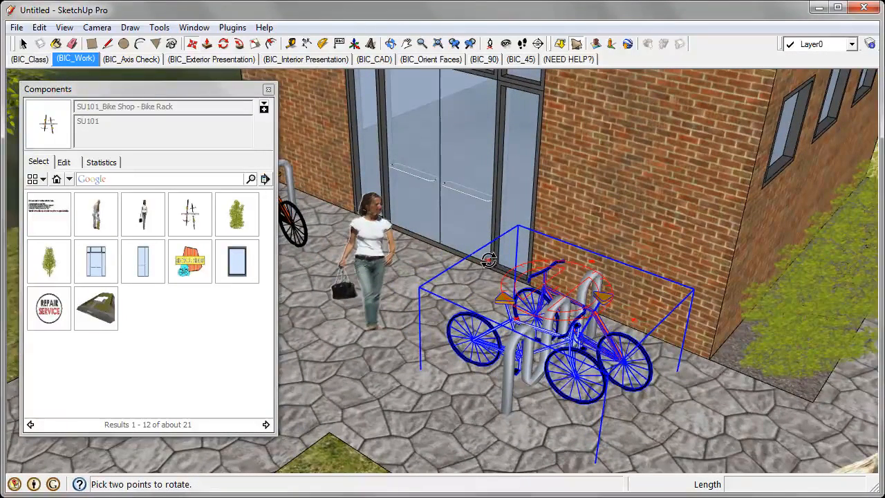
click(488, 260)
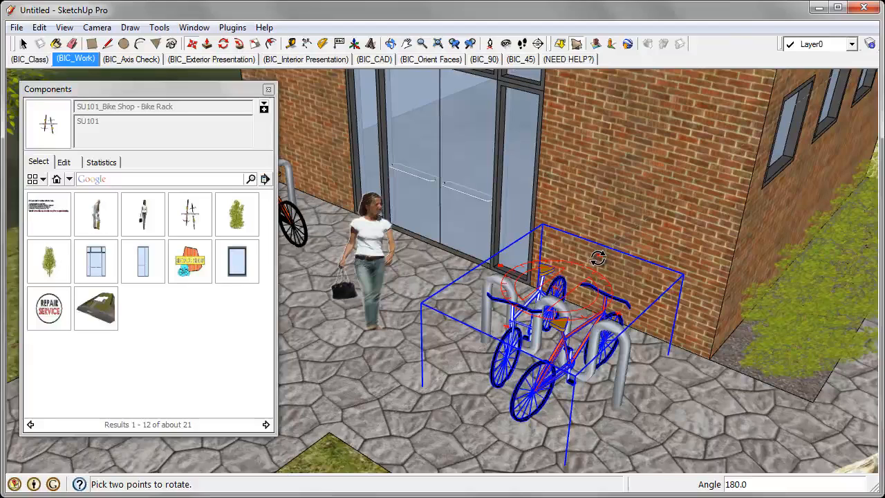
click(599, 258)
Step: Examine the shop front with its bike racks and people from several sides and distances
scroll(540, 315, down, 2)
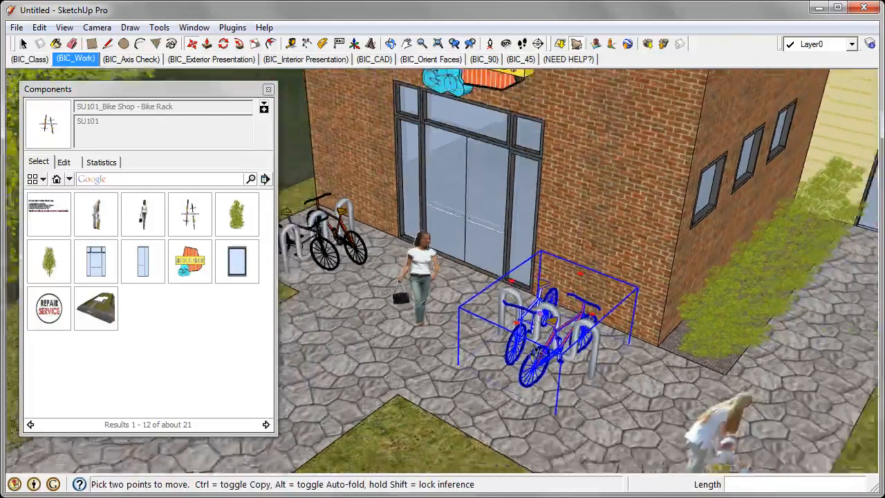
scroll(546, 318, down, 2)
middle_drag(553, 325, 673, 360)
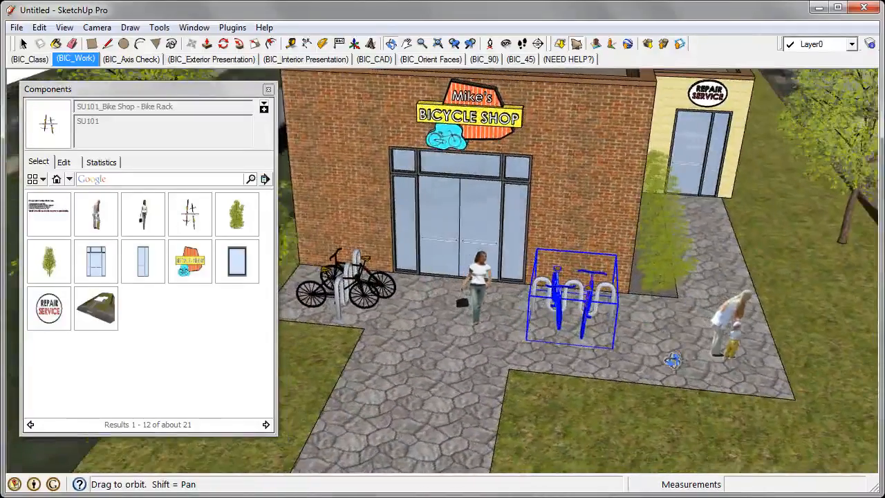
middle_drag(527, 319, 392, 304)
scroll(419, 314, down, 3)
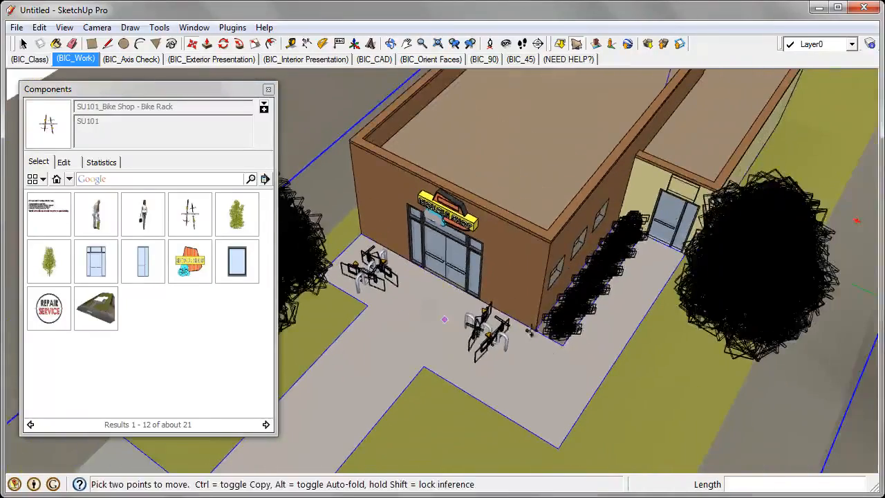
middle_drag(483, 275, 450, 232)
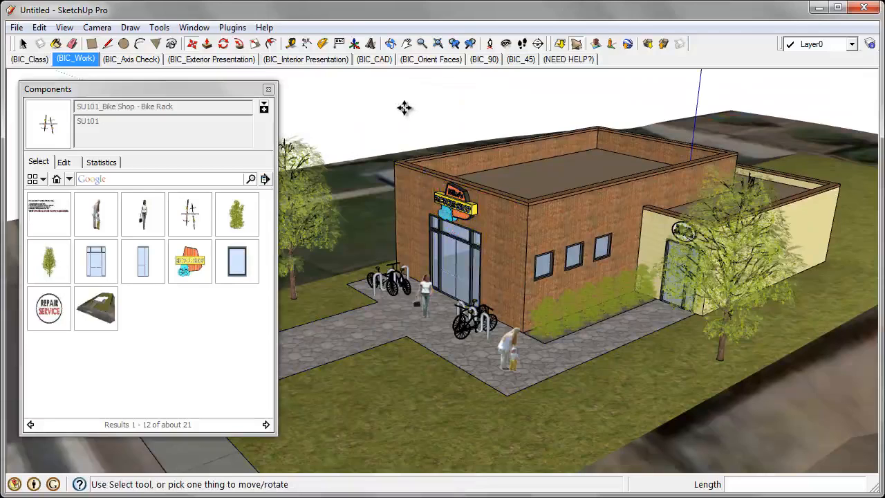
middle_drag(401, 115, 469, 142)
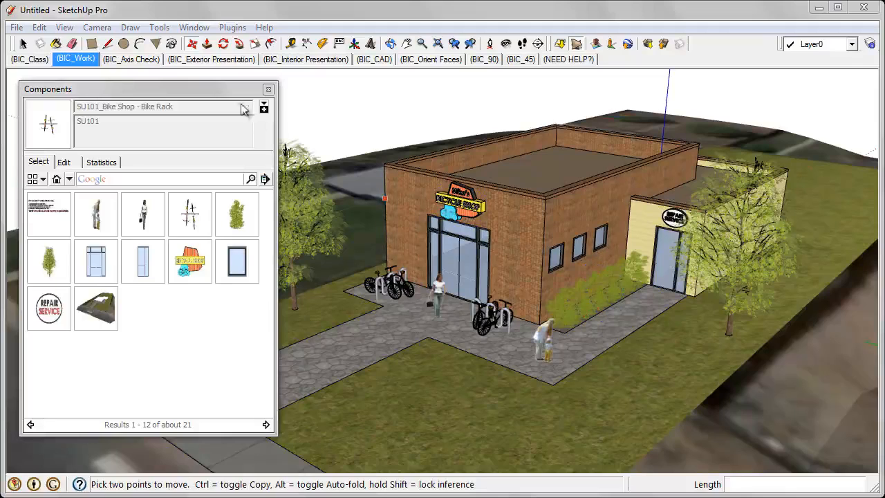
Step: Close the component browser and frame a street-level perspective of the whole shop between the two trees
click(268, 91)
middle_drag(267, 87, 423, 338)
scroll(474, 328, up, 2)
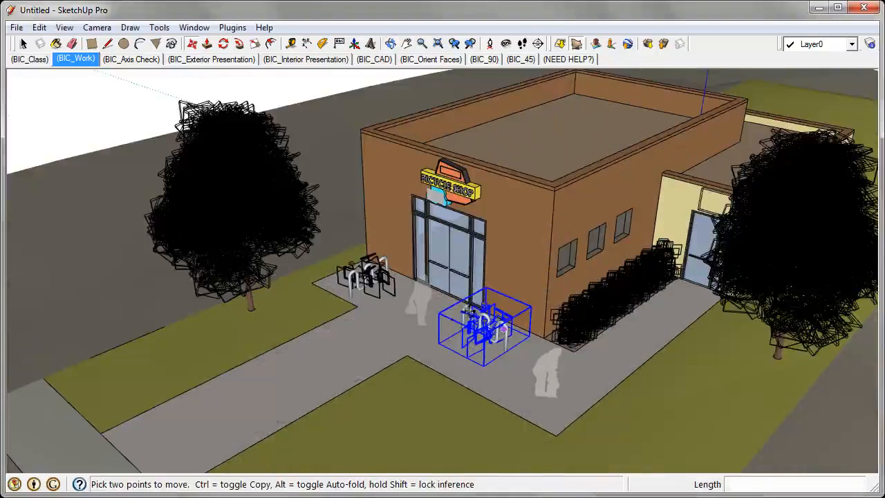
middle_drag(473, 315, 554, 220)
scroll(616, 210, up, 1)
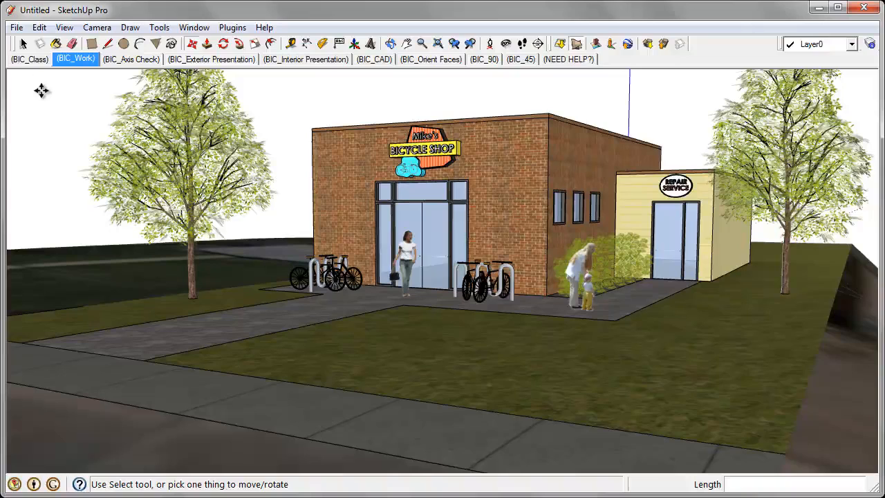
Step: Switch the model to the BIC_Exterior Presentation scene
click(23, 44)
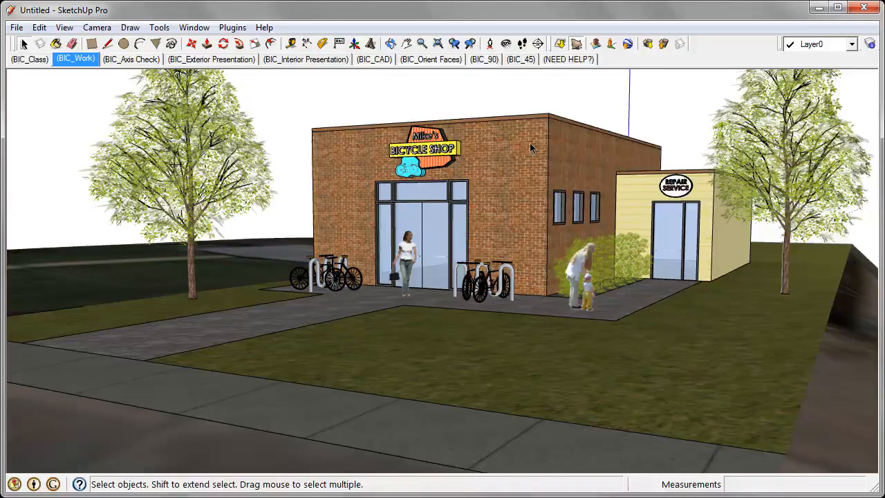
click(214, 61)
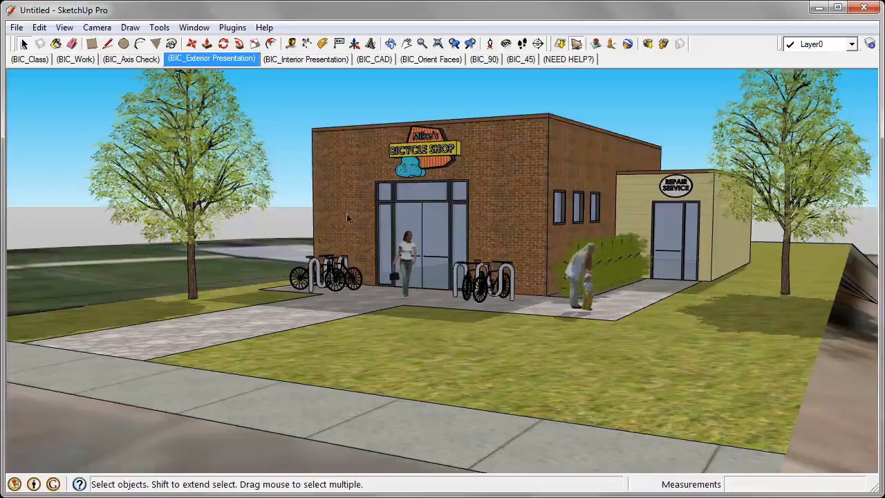
Step: Open the shadow settings and set the time of day to 08:38 AM
click(194, 27)
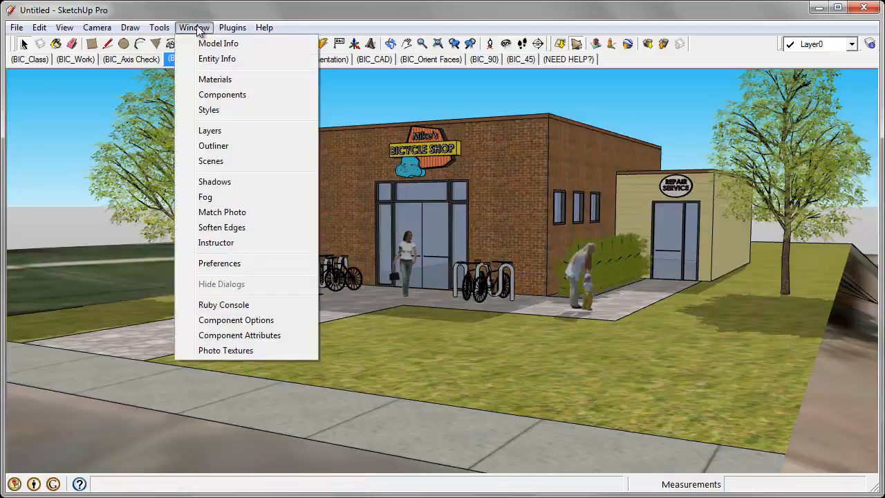
click(222, 181)
drag(133, 89, 155, 109)
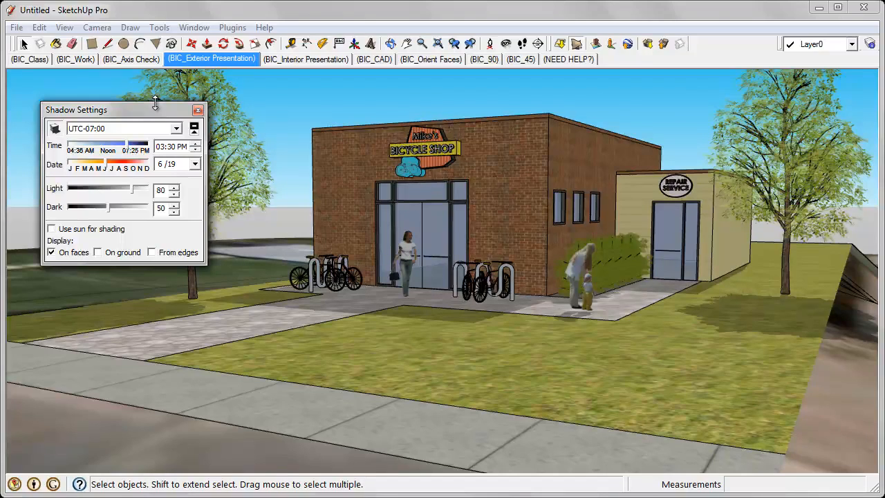
drag(71, 111, 78, 101)
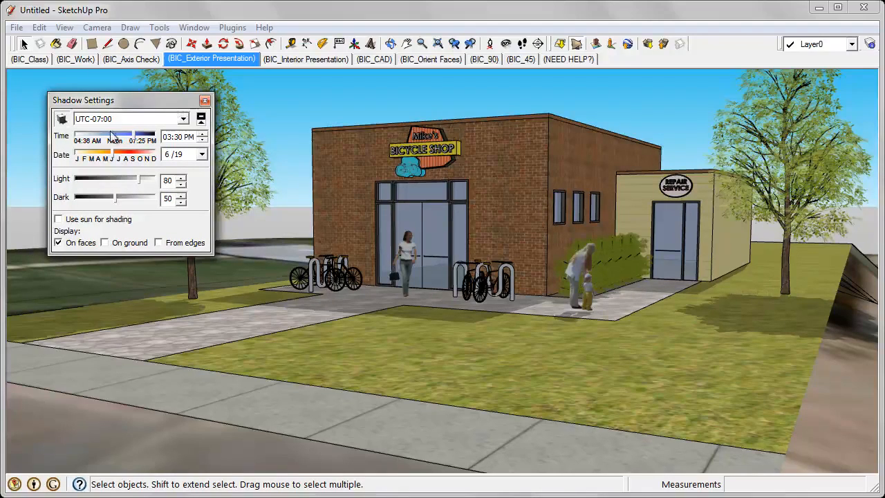
click(134, 134)
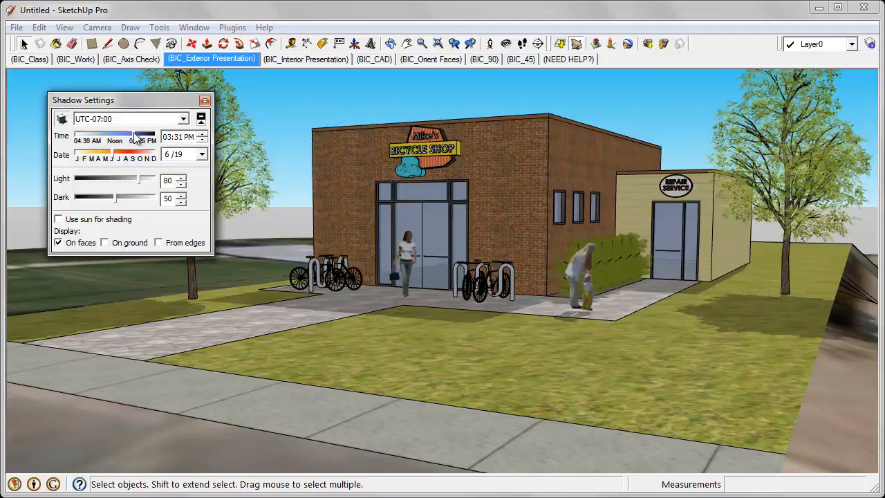
click(98, 135)
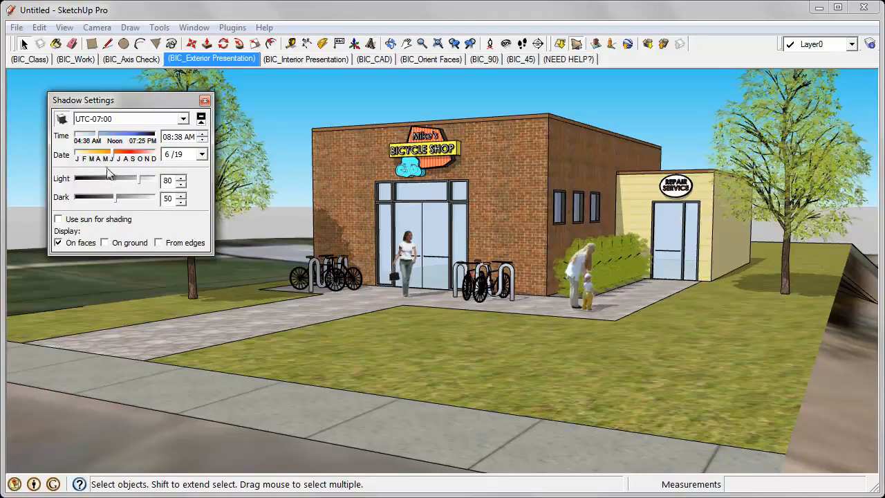
Step: Set the shadow settings' Dark value to 39 and update the BIC_Exterior Presentation scene with it
drag(116, 198, 107, 198)
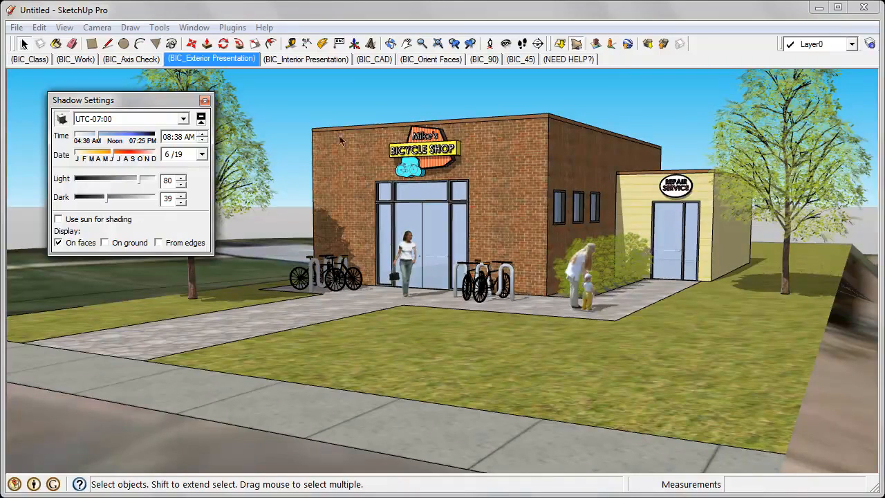
click(215, 61)
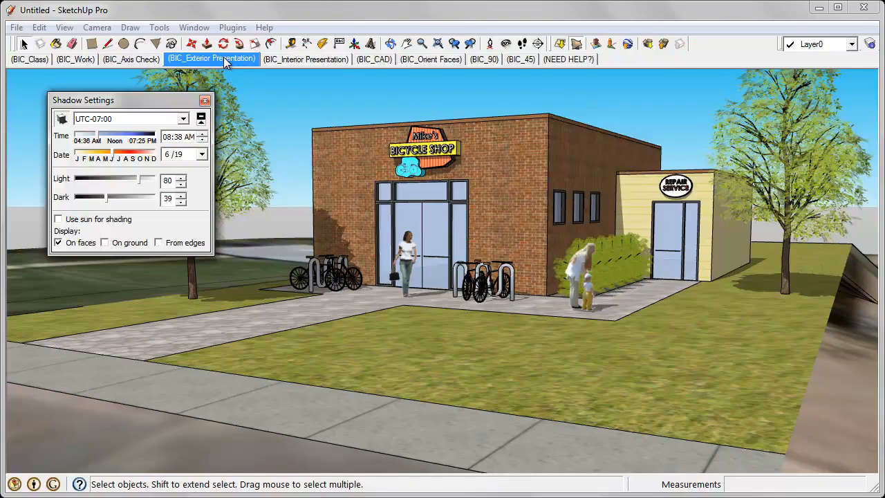
right_click(224, 60)
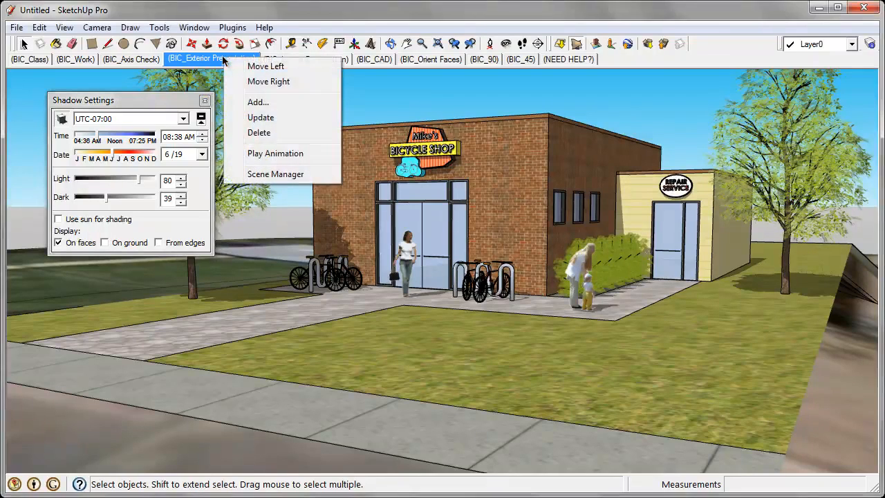
click(261, 118)
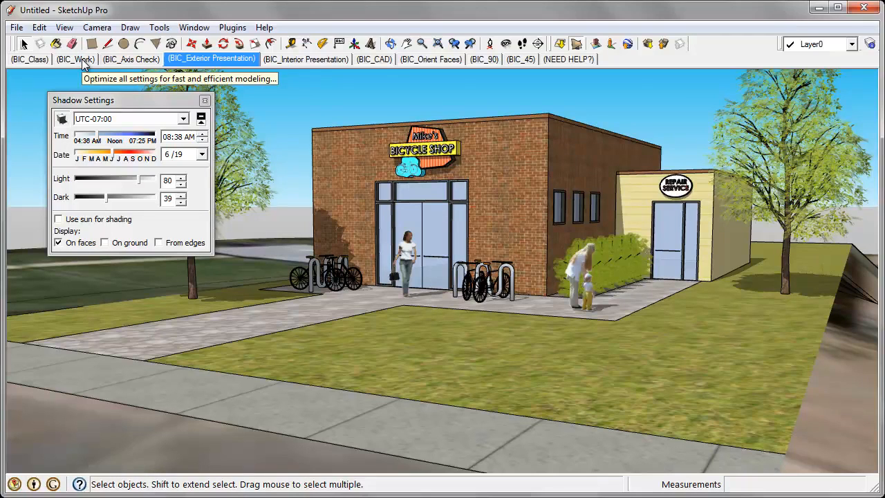
Step: Compare the shop's appearance in the BIC_Work scene with the BIC_Exterior Presentation scene from a closer viewpoint
click(76, 59)
key(o)
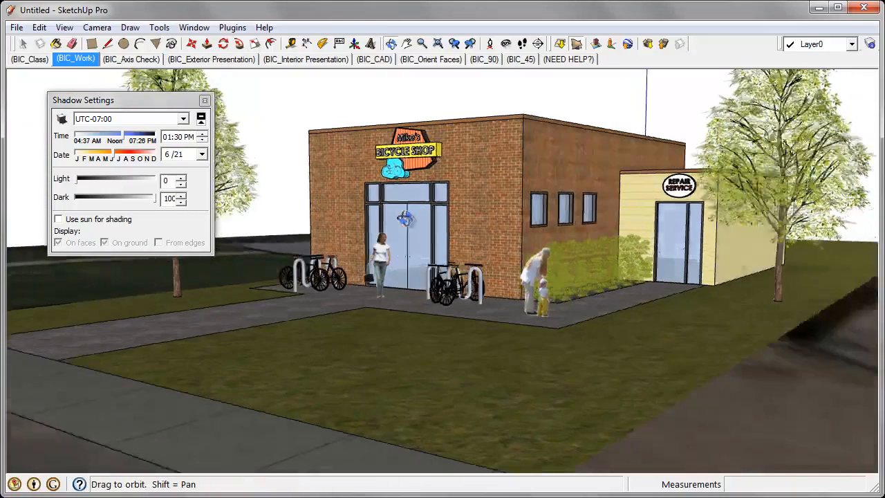
middle_drag(405, 219, 505, 247)
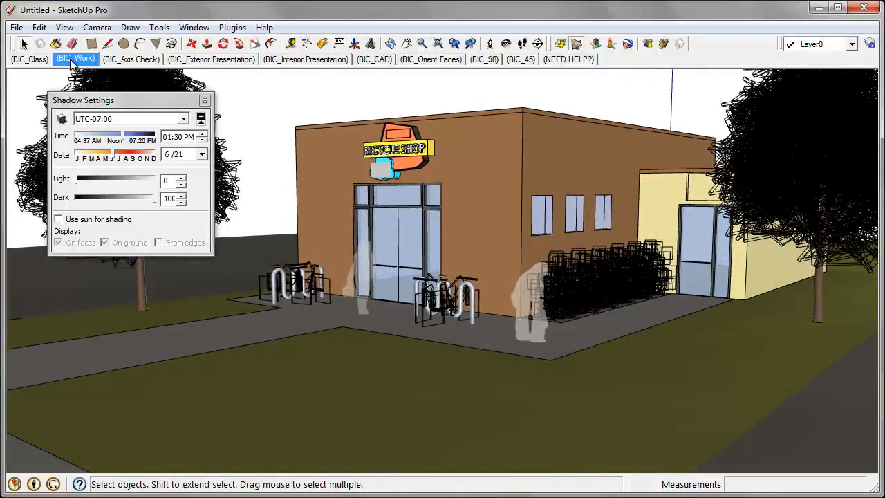
middle_drag(487, 299, 459, 325)
middle_drag(541, 271, 531, 274)
click(219, 61)
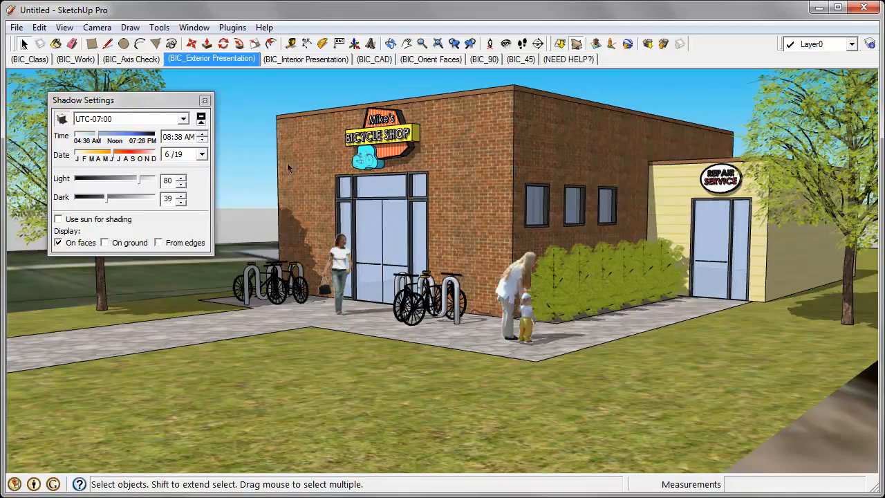
Step: Return to the BIC_Work scene, close the shadow settings and frame the whole lot from a raised viewpoint
click(76, 59)
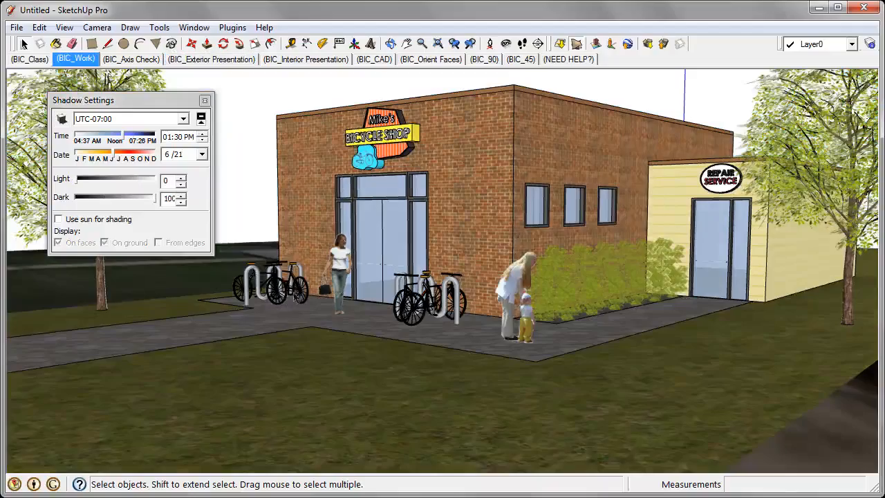
mouse_move(320, 181)
middle_down()
mouse_move(367, 226)
mouse_move(358, 233)
mouse_move(373, 239)
middle_up()
scroll(368, 225, down, 2)
scroll(443, 250, up, 1)
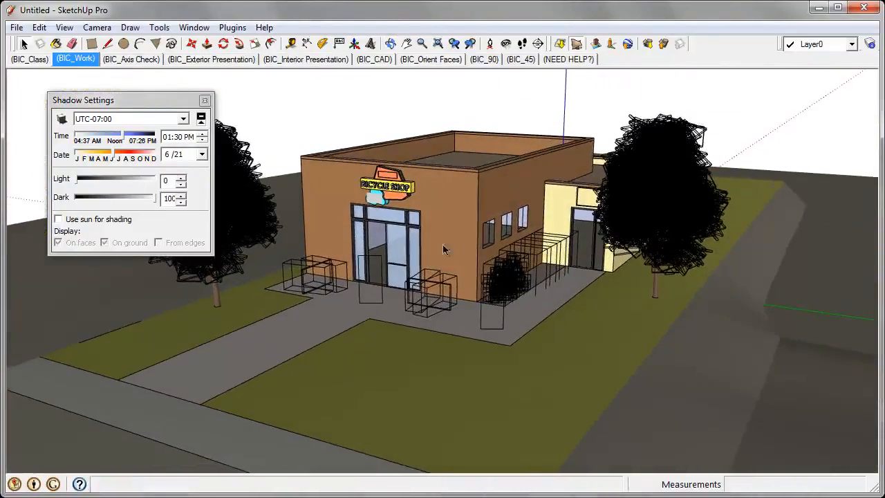
click(205, 102)
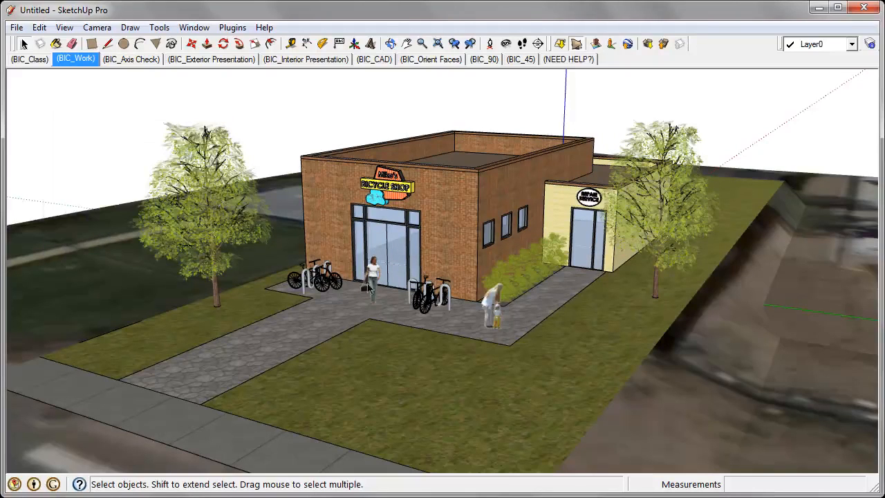
mouse_move(371, 288)
middle_down()
mouse_move(454, 290)
mouse_move(426, 289)
middle_up()
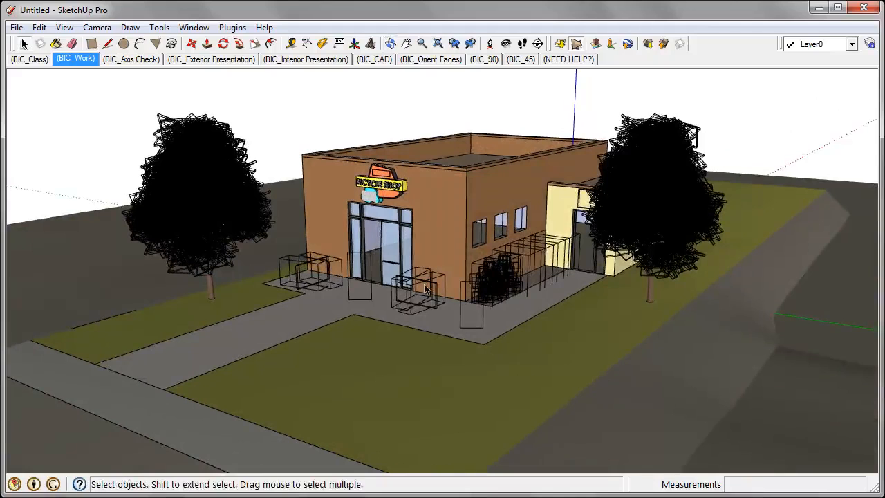
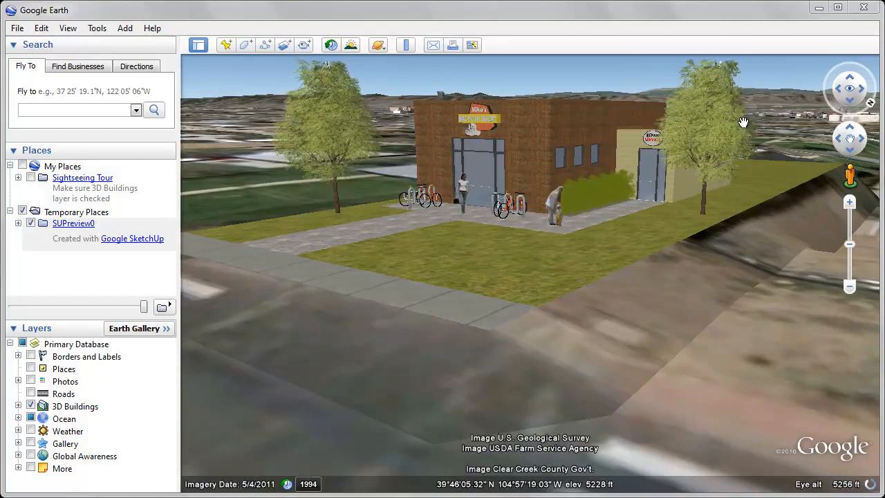
Step: Examine the bike shop in Google Earth from several distances and angles, and close Google Earth, discarding the temporary places
drag(599, 270, 639, 282)
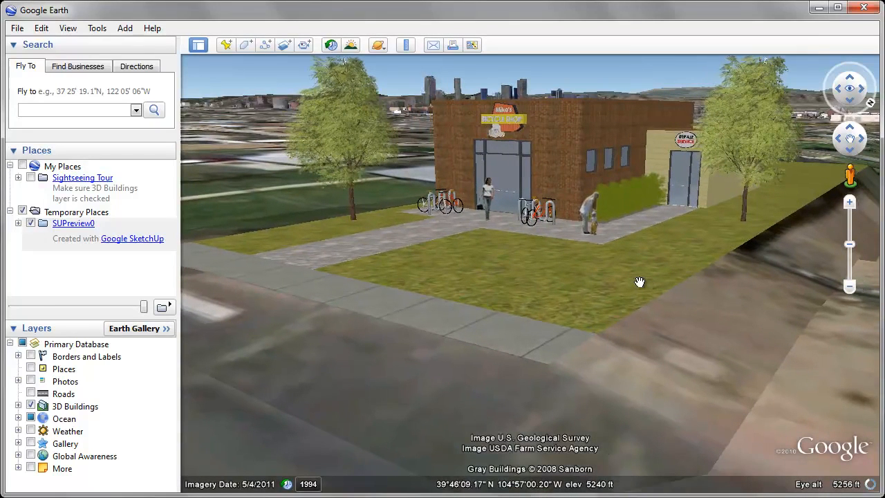
scroll(565, 300, down, 2)
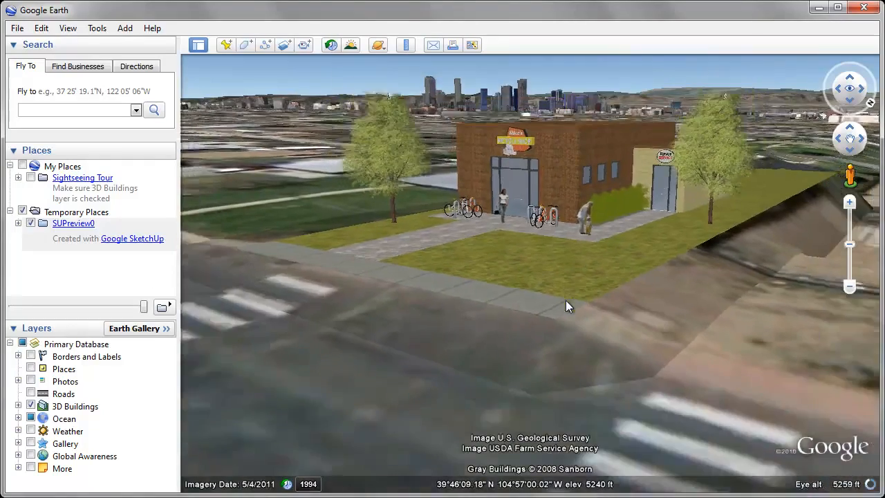
scroll(566, 300, up, 5)
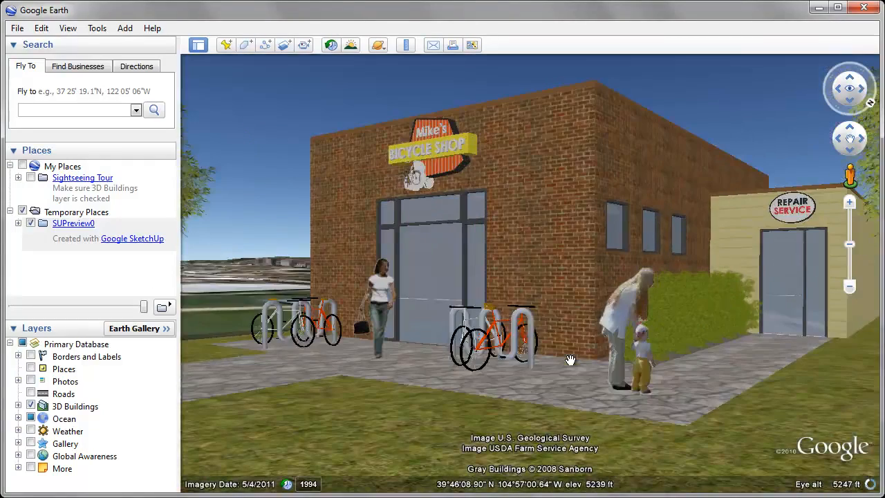
scroll(574, 349, down, 3)
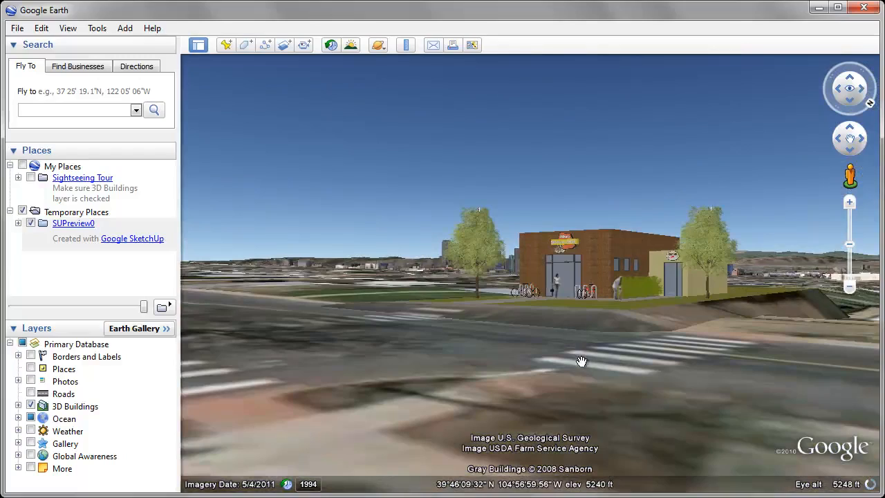
mouse_move(582, 360)
right_down()
mouse_move(588, 382)
mouse_move(586, 215)
mouse_move(590, 367)
mouse_move(591, 357)
right_up()
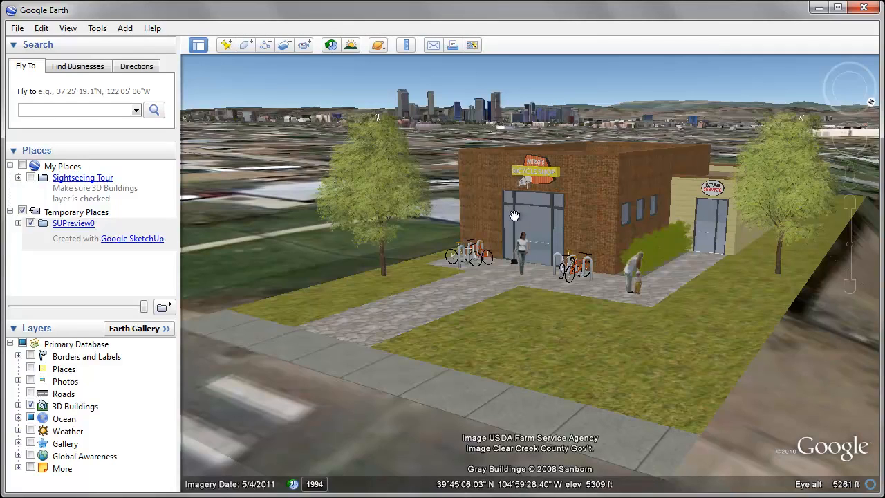
right_drag(526, 280, 526, 227)
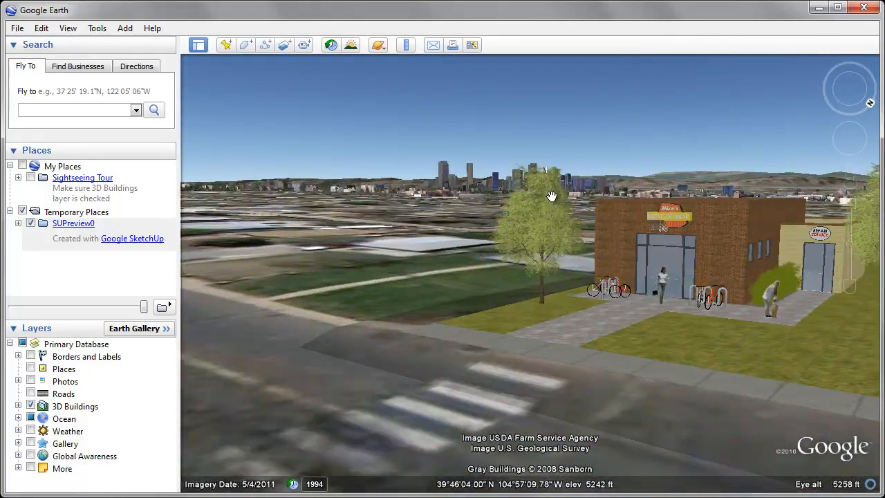
drag(608, 302, 519, 275)
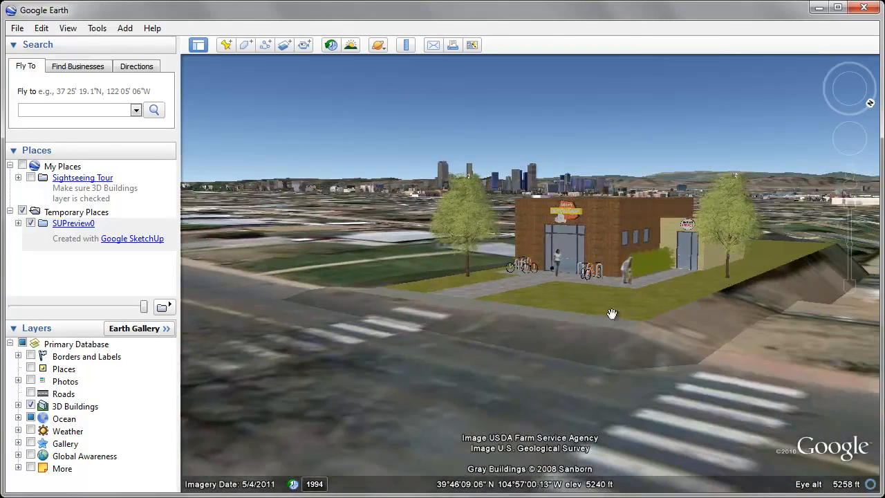
right_drag(630, 323, 624, 302)
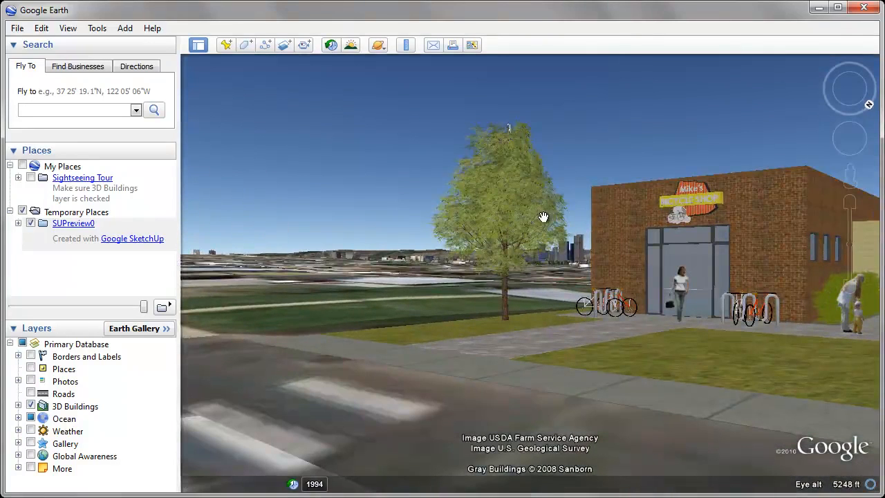
click(864, 7)
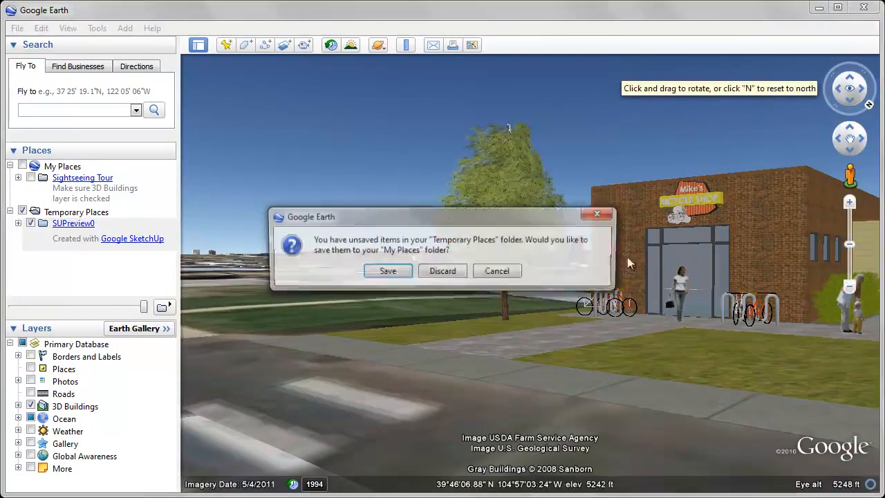
click(454, 275)
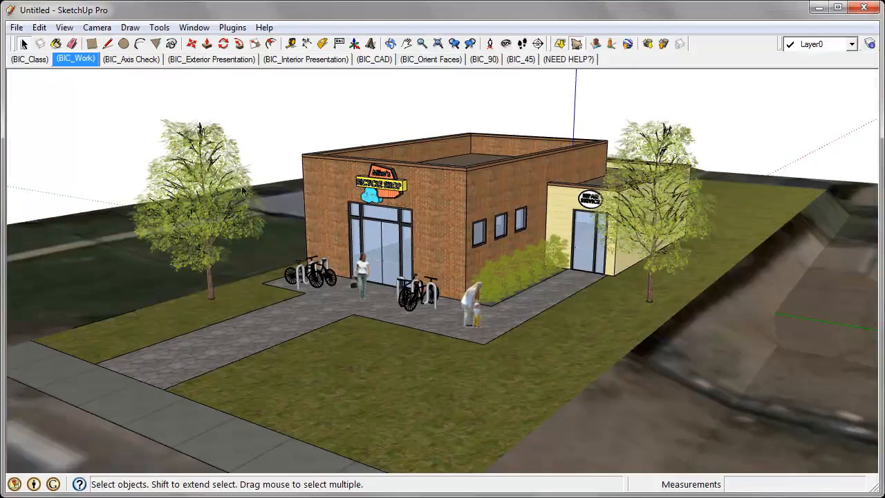
Step: Save the SketchUp model as BIC_Bike Shop in the TEMP folder on the desktop
click(18, 29)
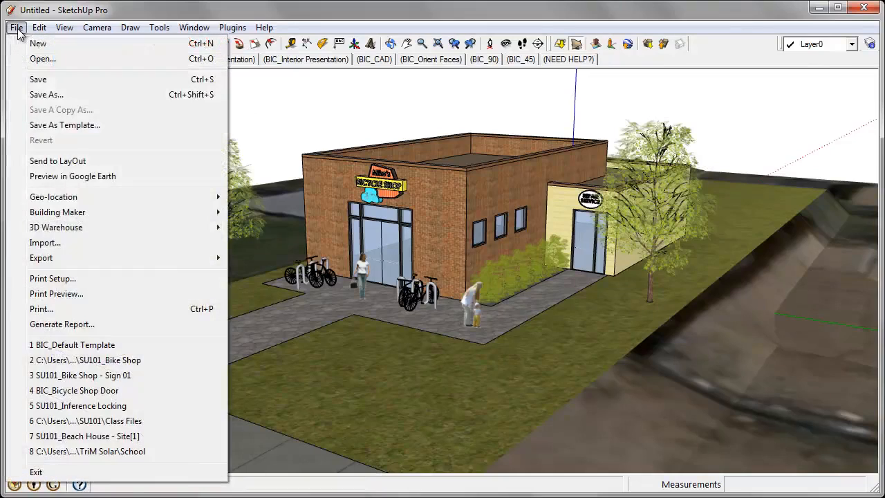
click(46, 95)
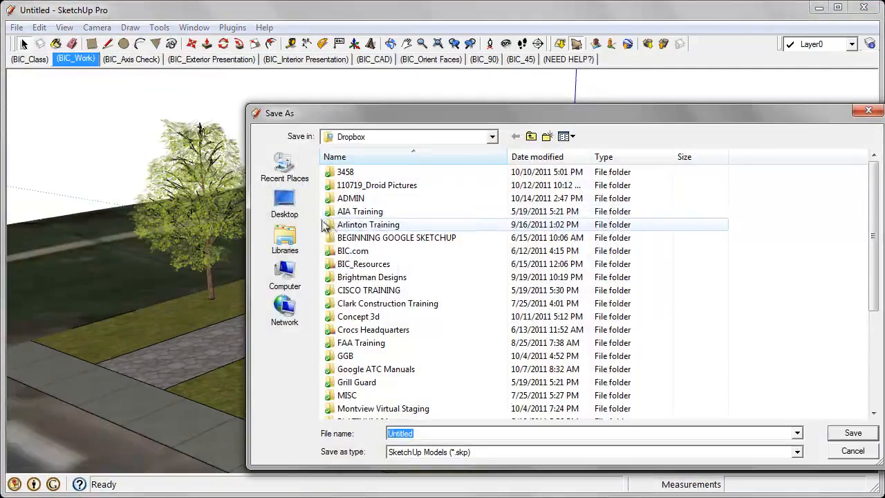
click(299, 206)
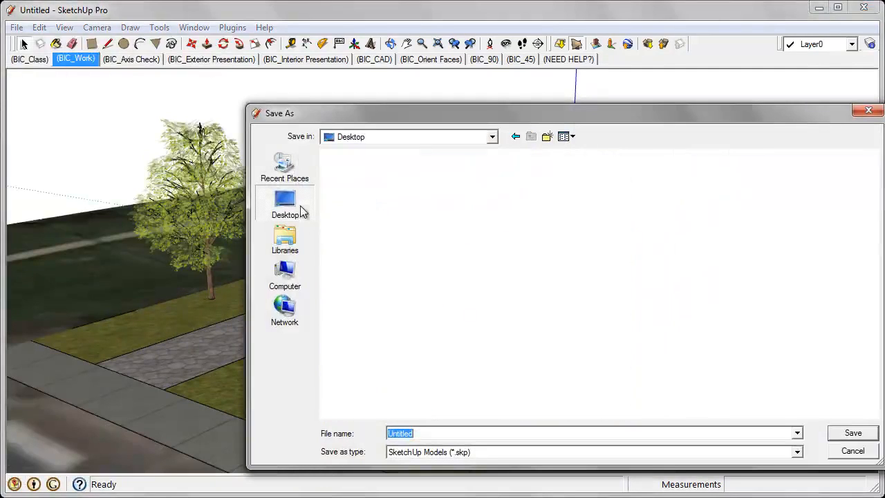
click(678, 249)
double_click(678, 249)
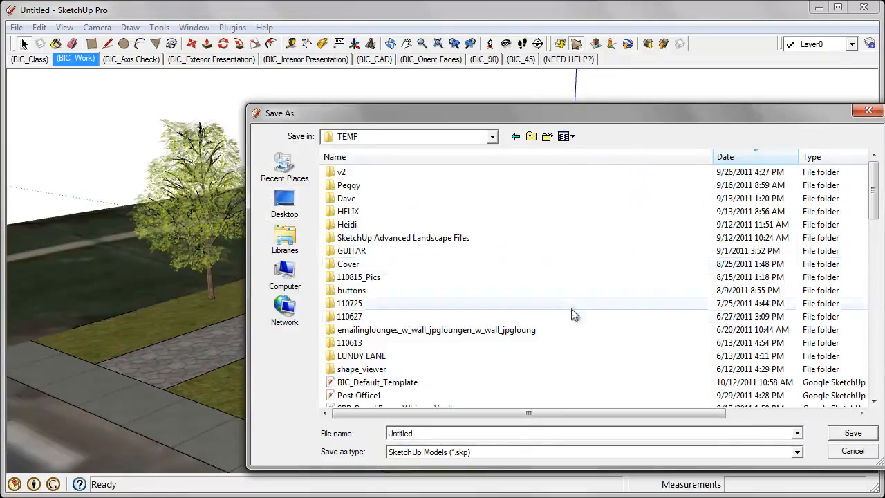
double_click(477, 433)
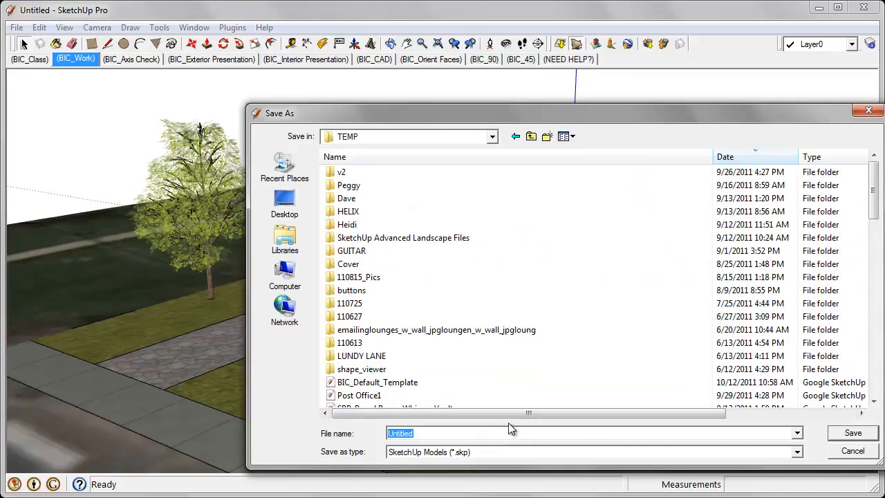
text(BIC)
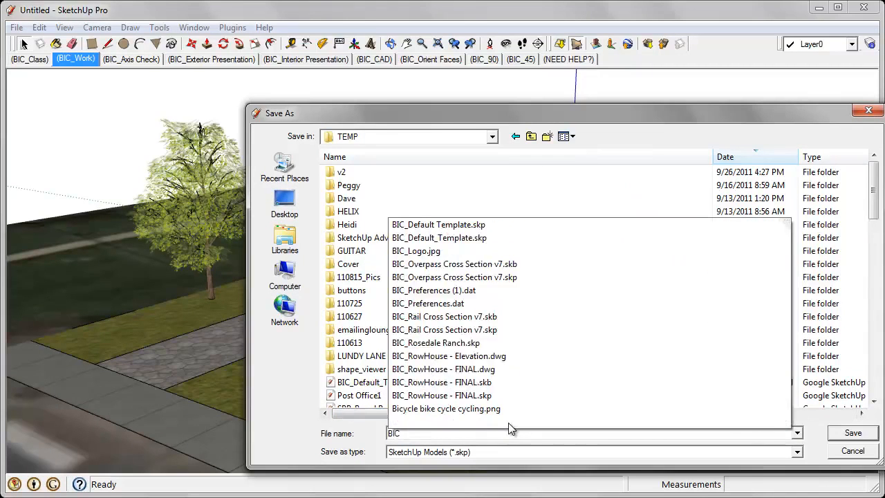
text(_Bike Shop)
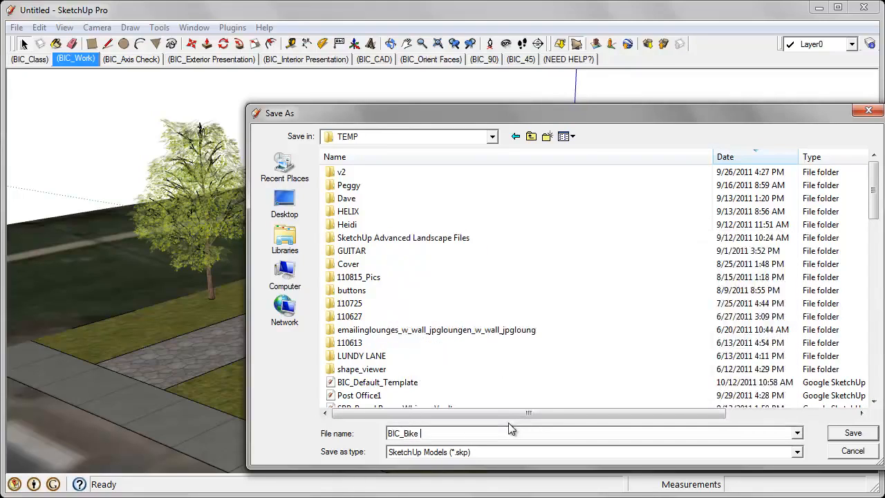